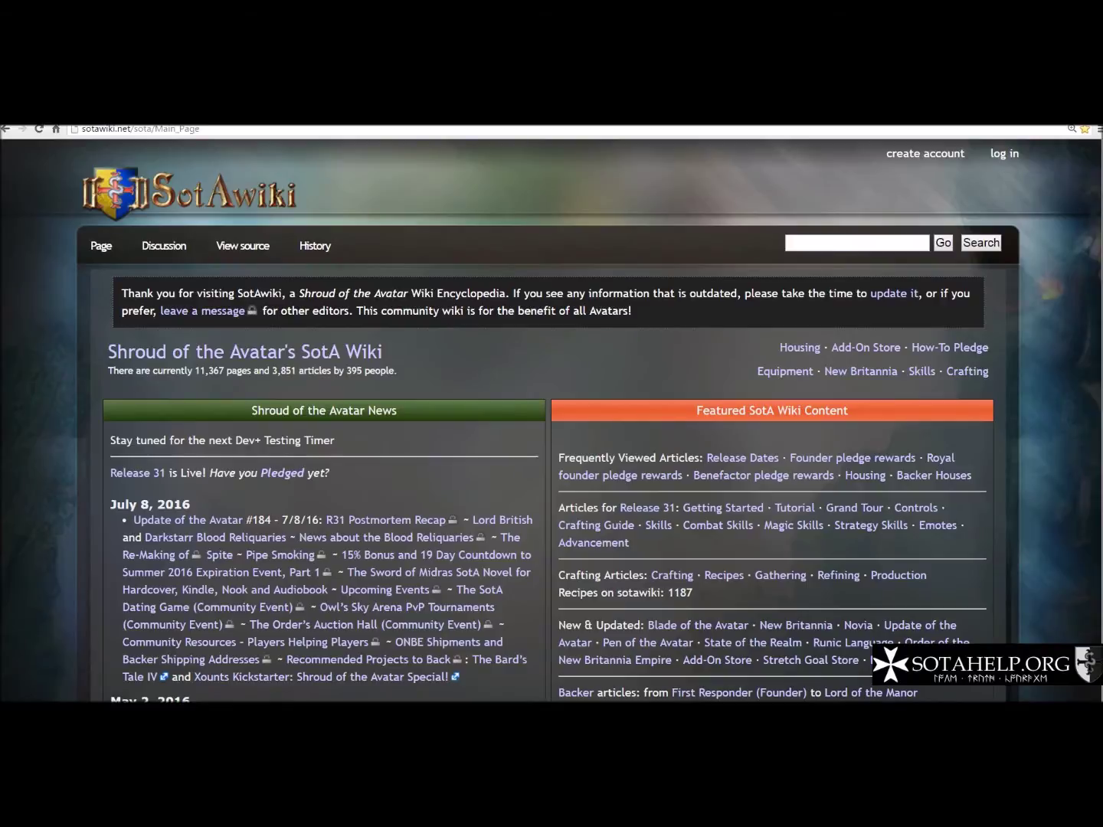
Open the signed-in account's contributions list and look through its recent page edits.
key(ctrl+Tab)
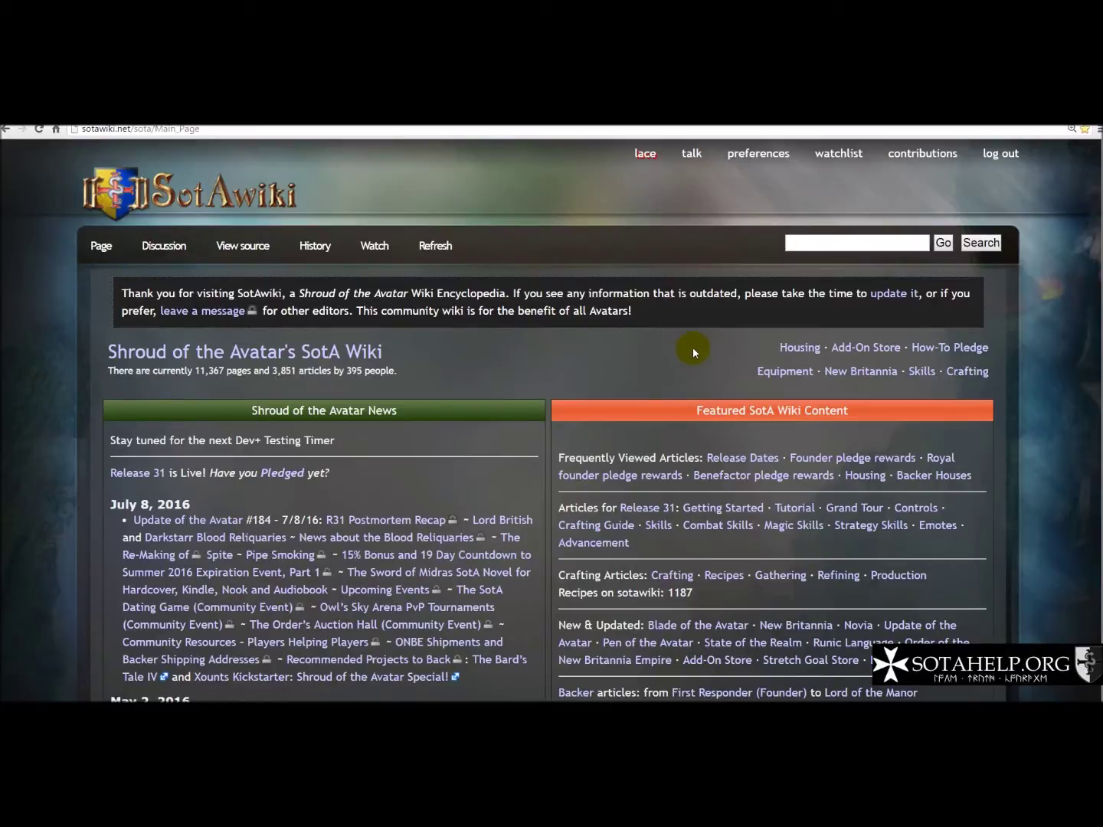
click(905, 155)
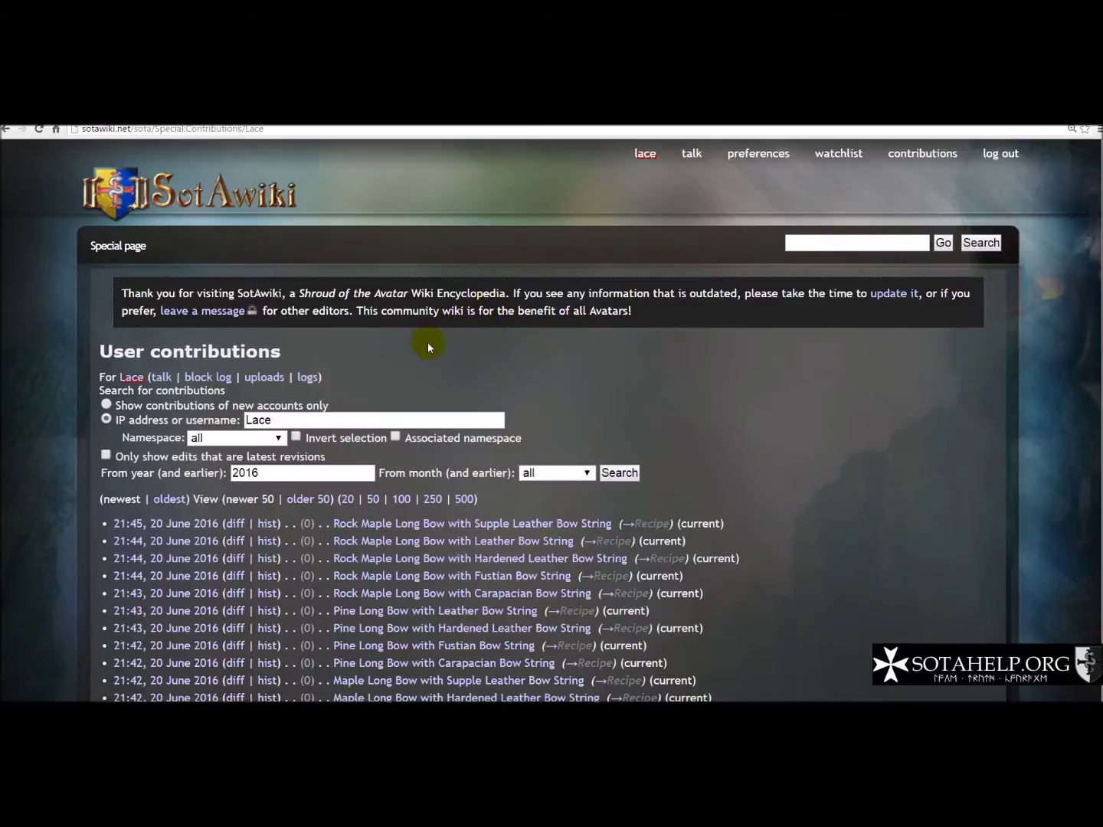
scroll(253, 568, down, 2)
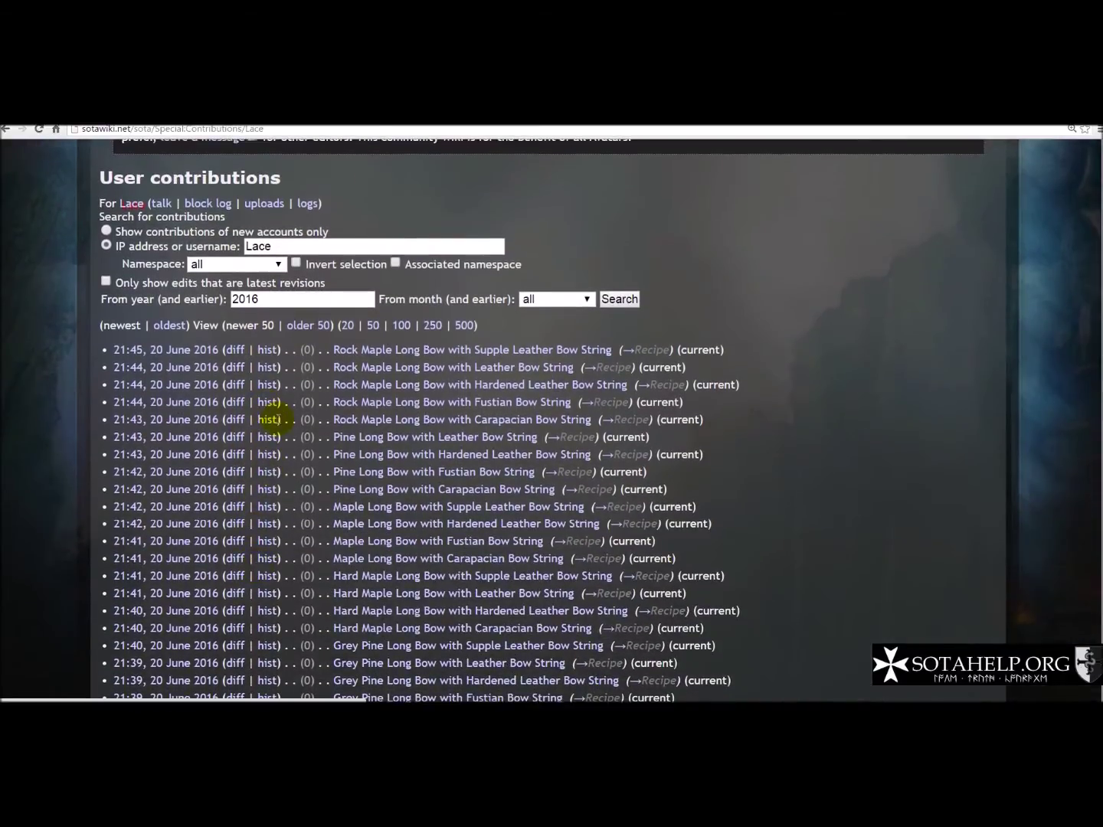
scroll(230, 430, up, 3)
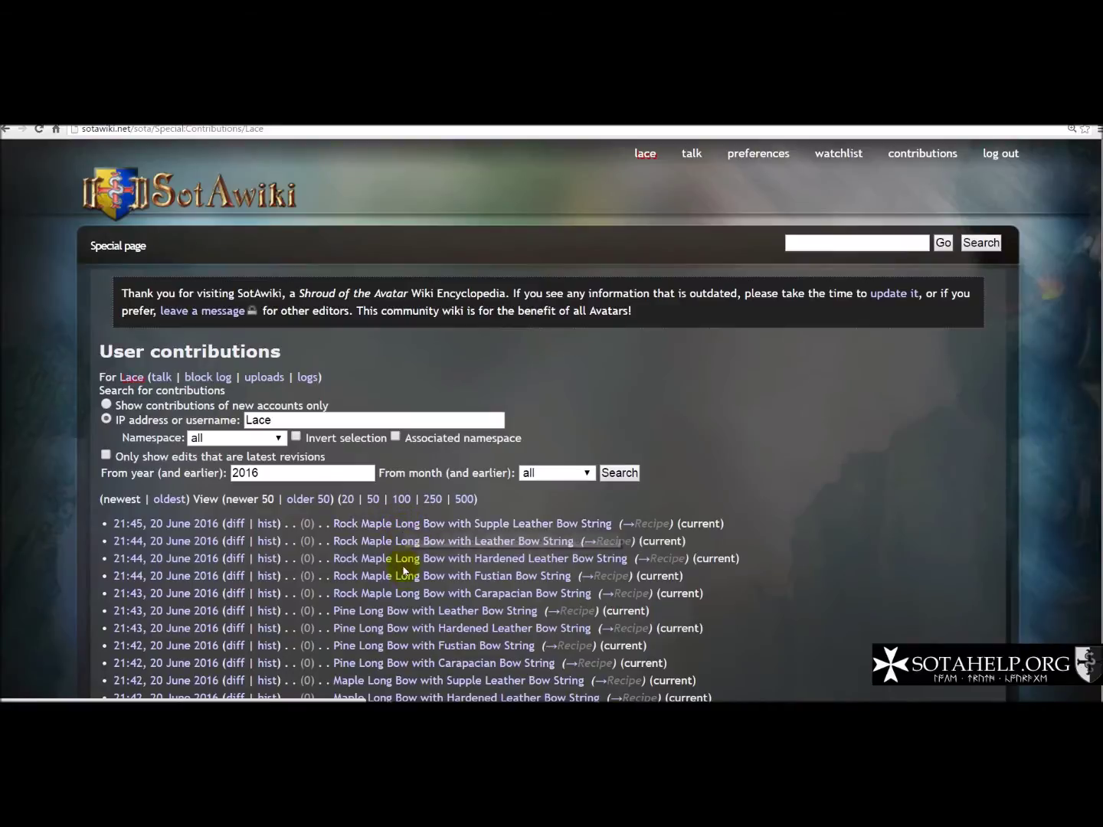
scroll(410, 563, down, 3)
scroll(417, 582, down, 3)
scroll(430, 524, up, 5)
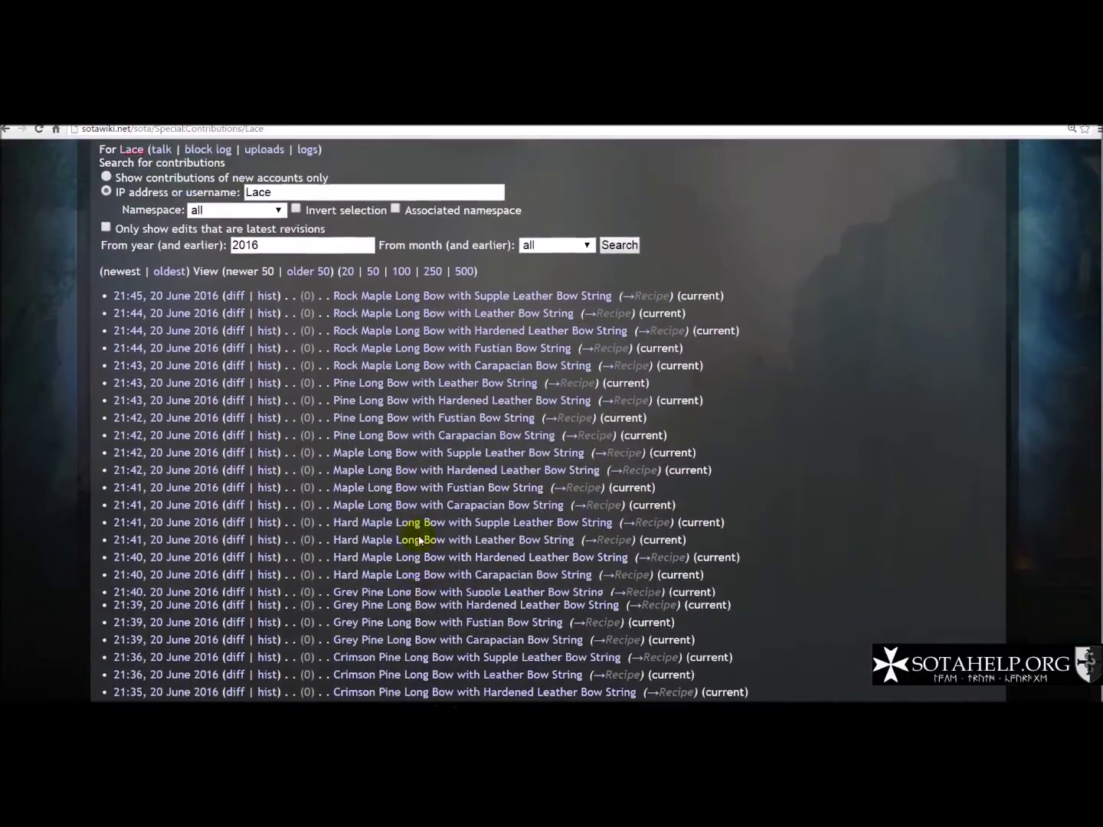
View the newest edit's diff, then the revision history of "Rock Maple Long Bow with Supple Leather Bow String", returning to the contributions list.
click(234, 464)
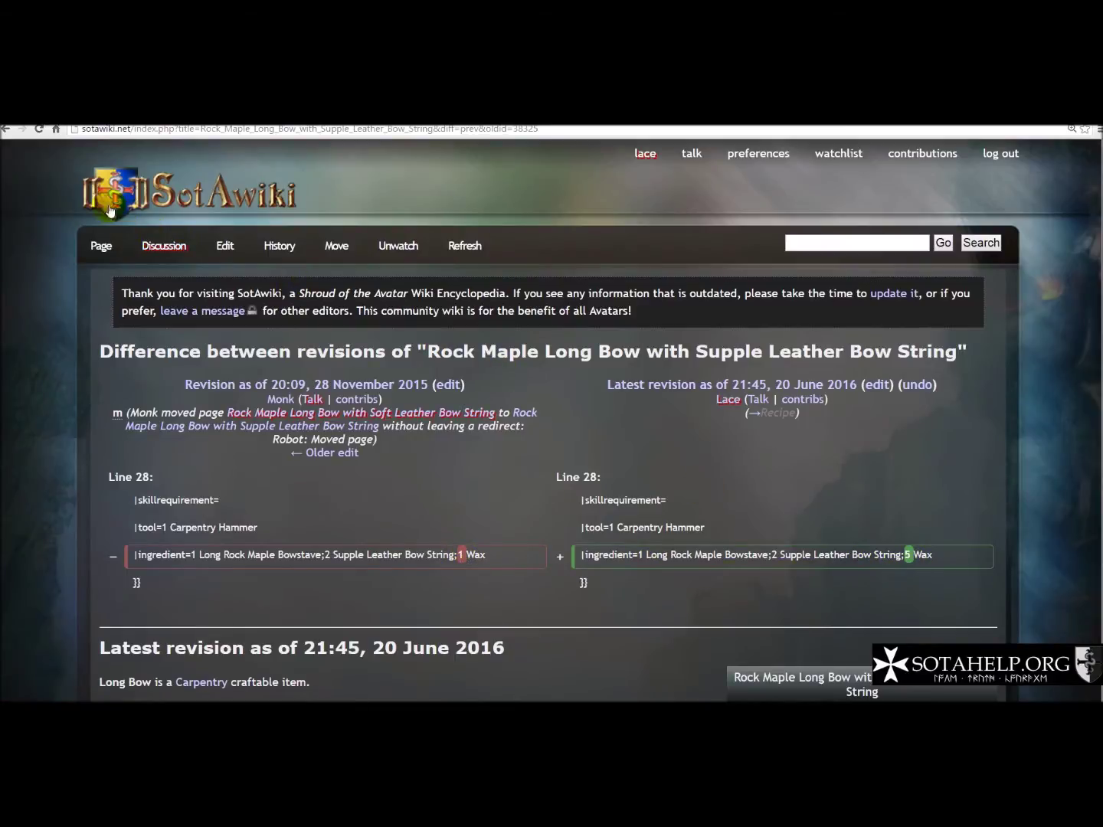
click(5, 129)
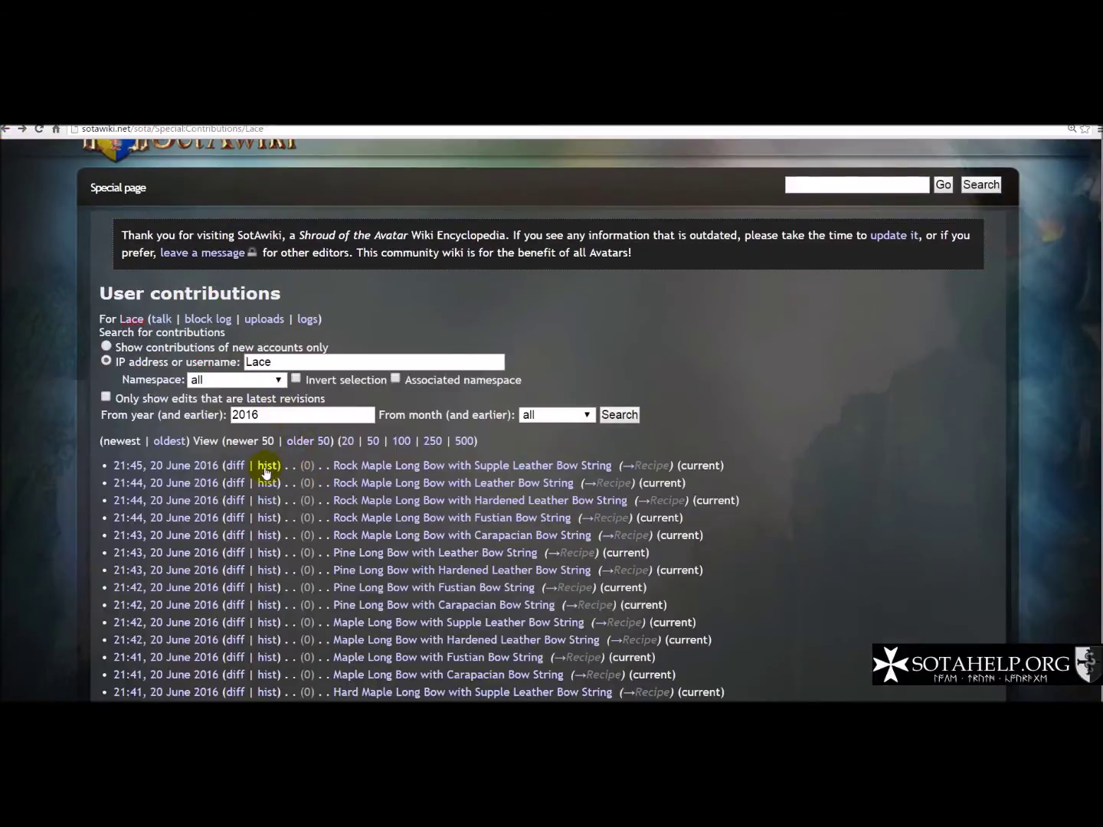
click(265, 466)
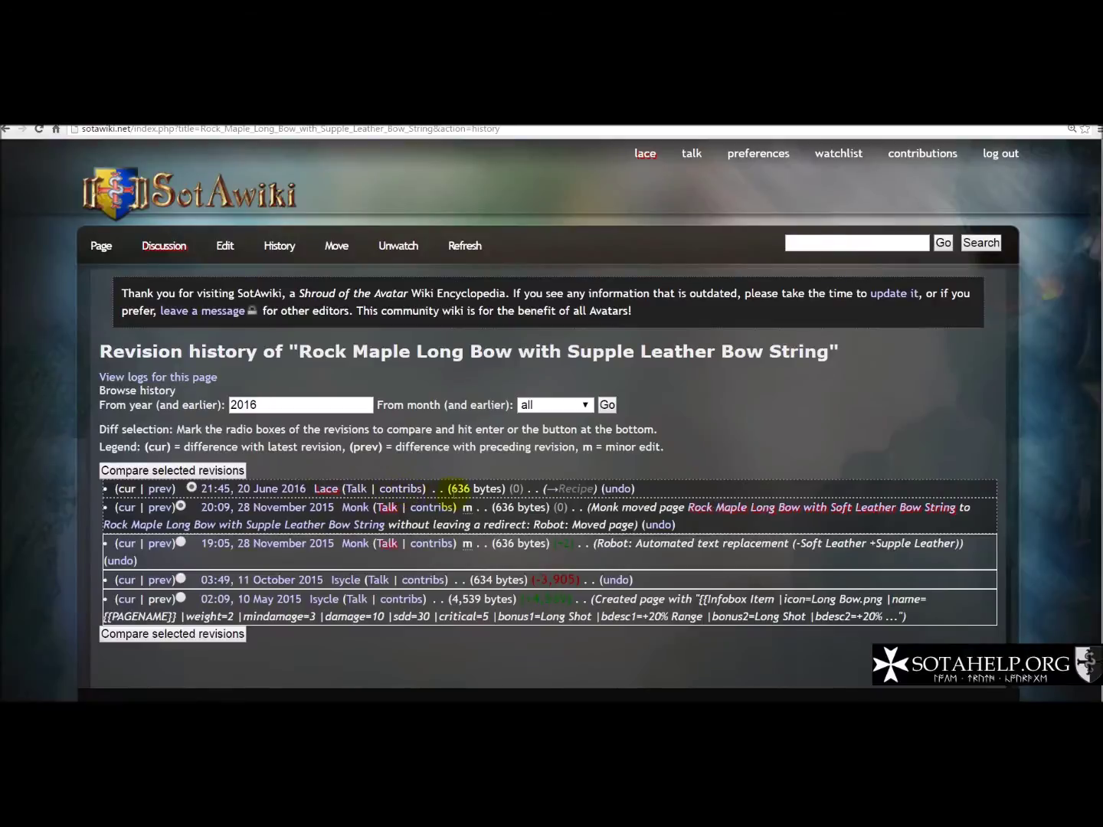
click(236, 490)
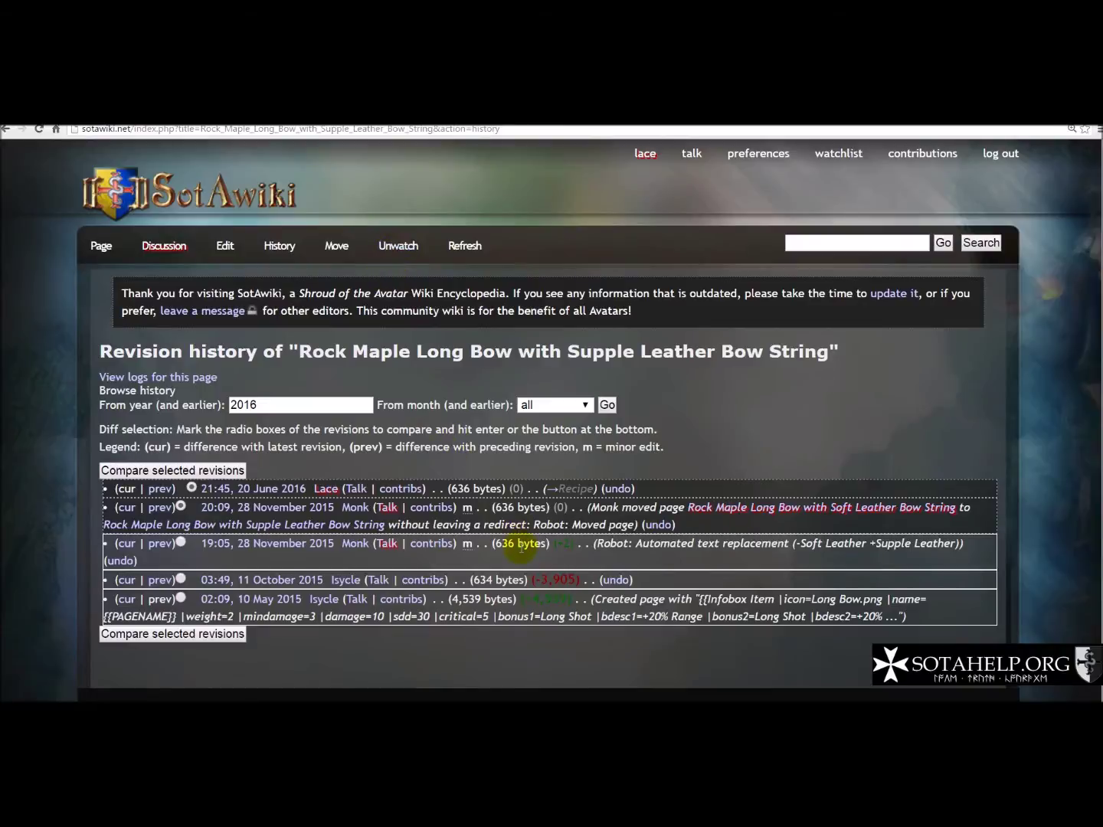
click(380, 581)
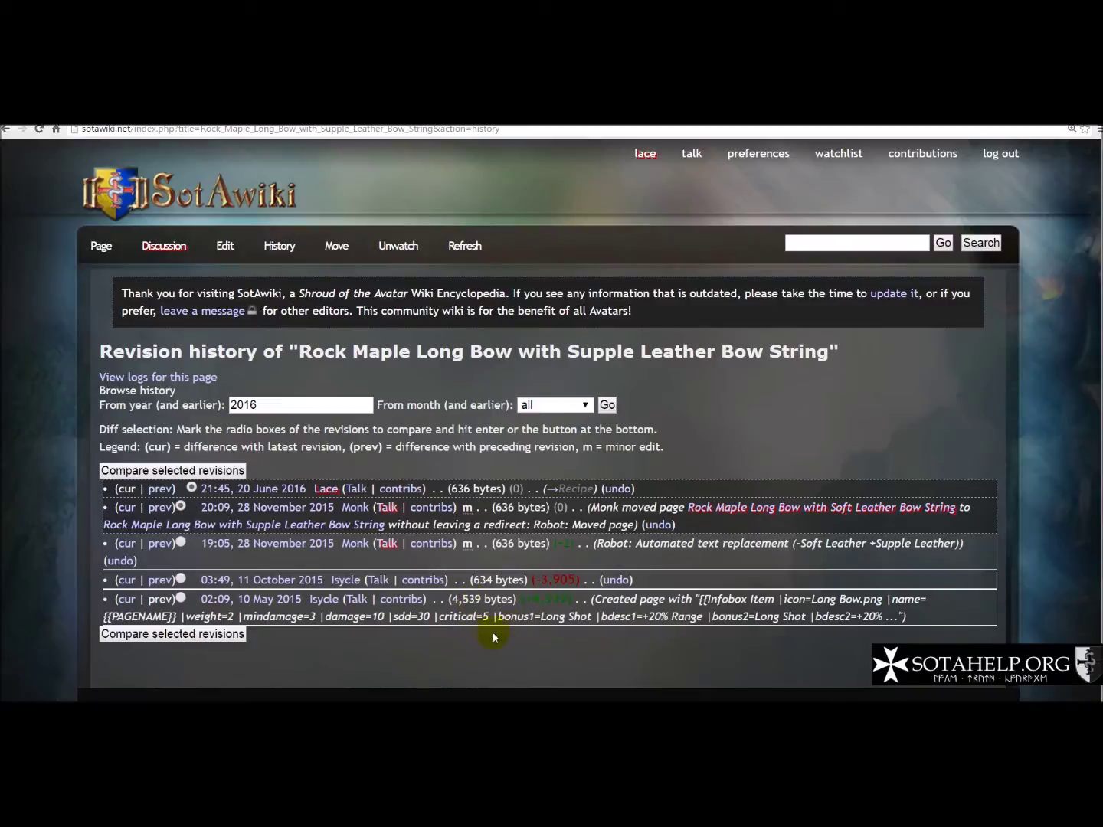
click(6, 130)
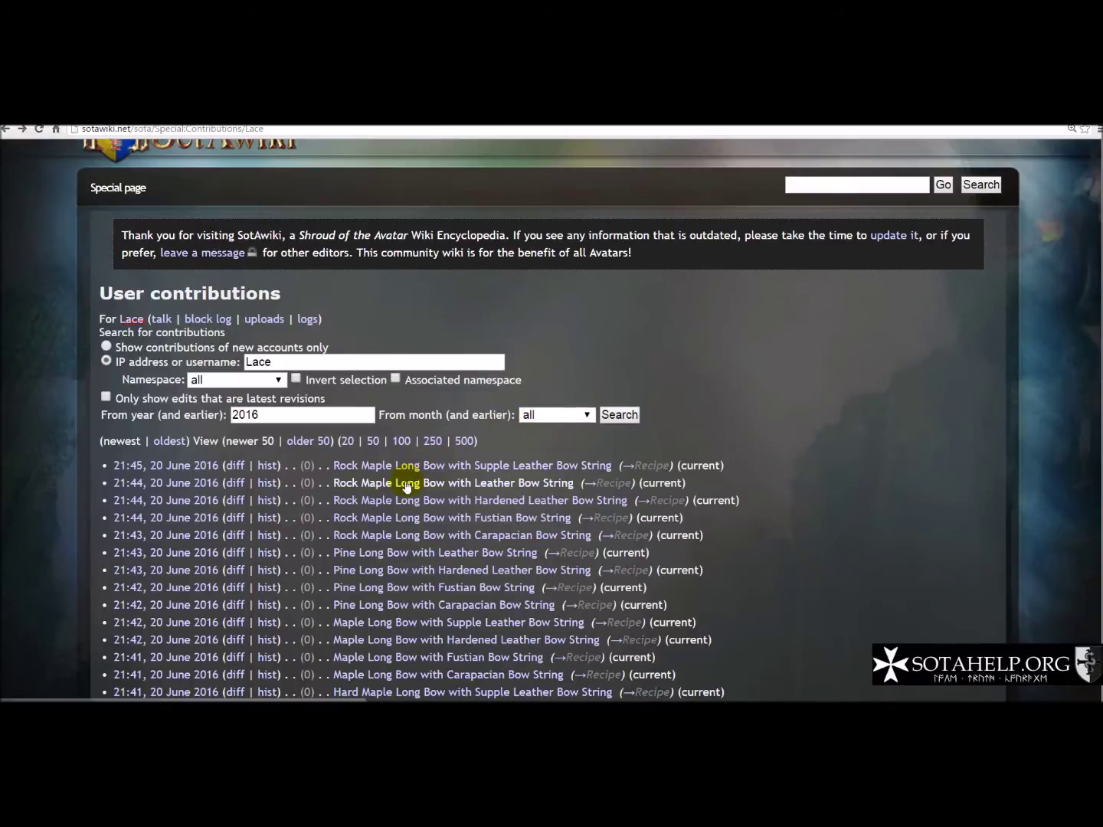
Open the "Rock Maple Long Bow with Supple Leather Bow String" article, check its recipe ingredients, and return to the contributions list.
click(443, 473)
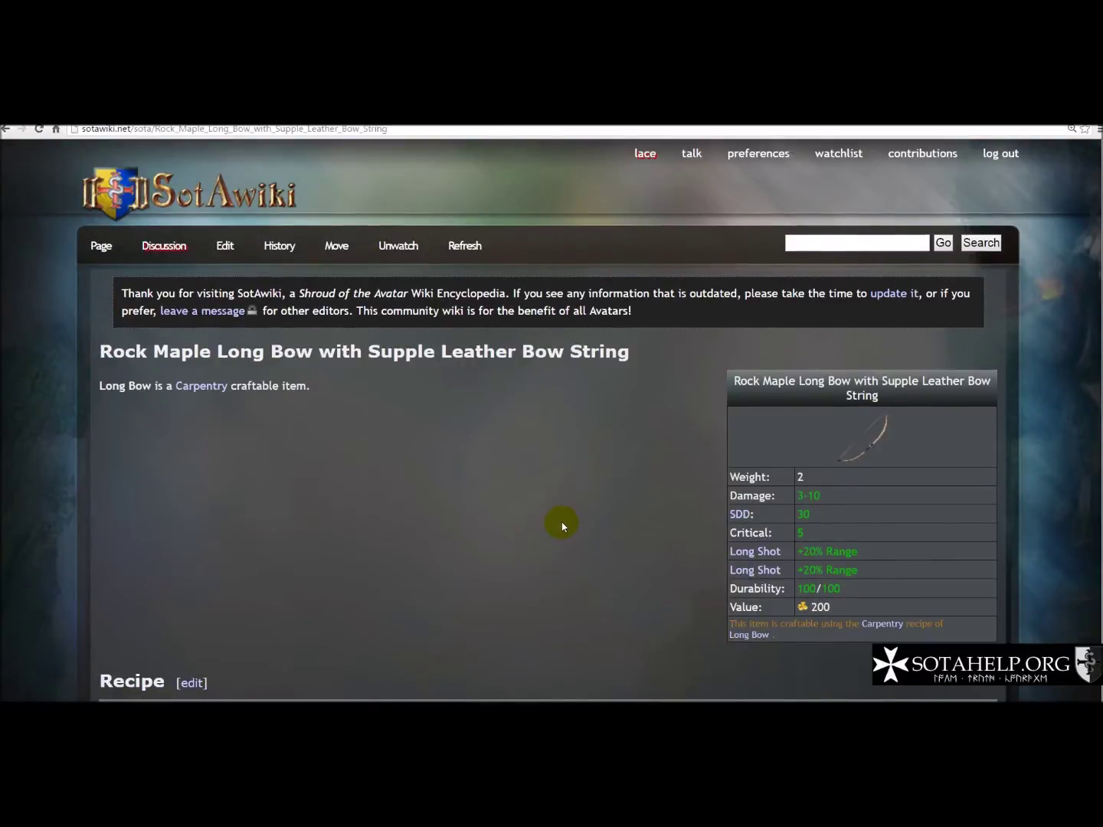
scroll(562, 526, down, 5)
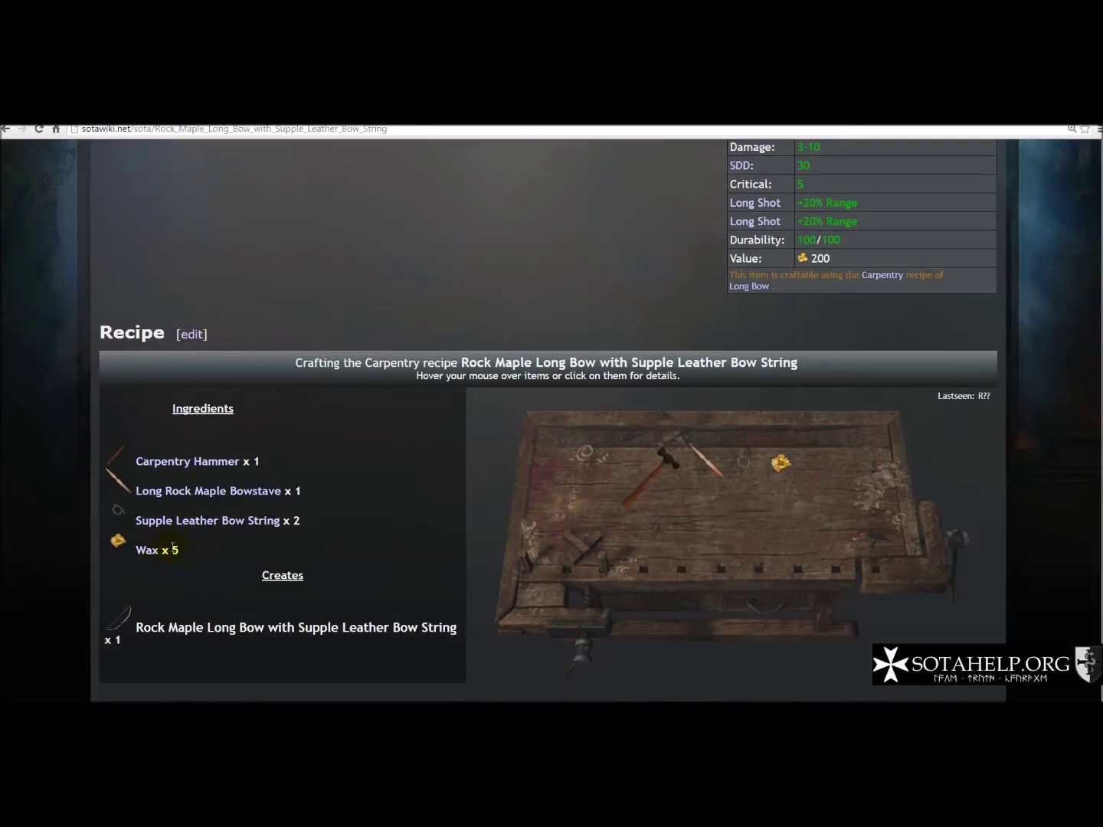
click(4, 130)
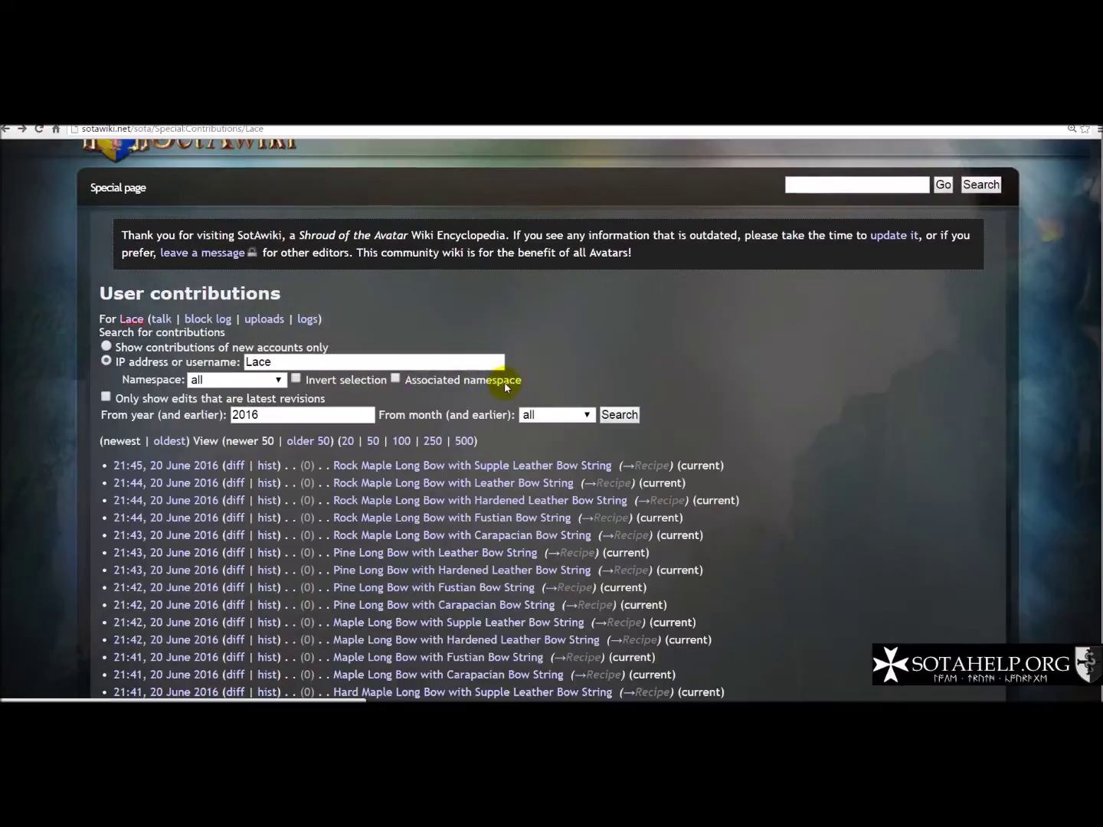
Reopen the newest contribution's diff and compare the ingredient lines of the two revisions.
click(232, 466)
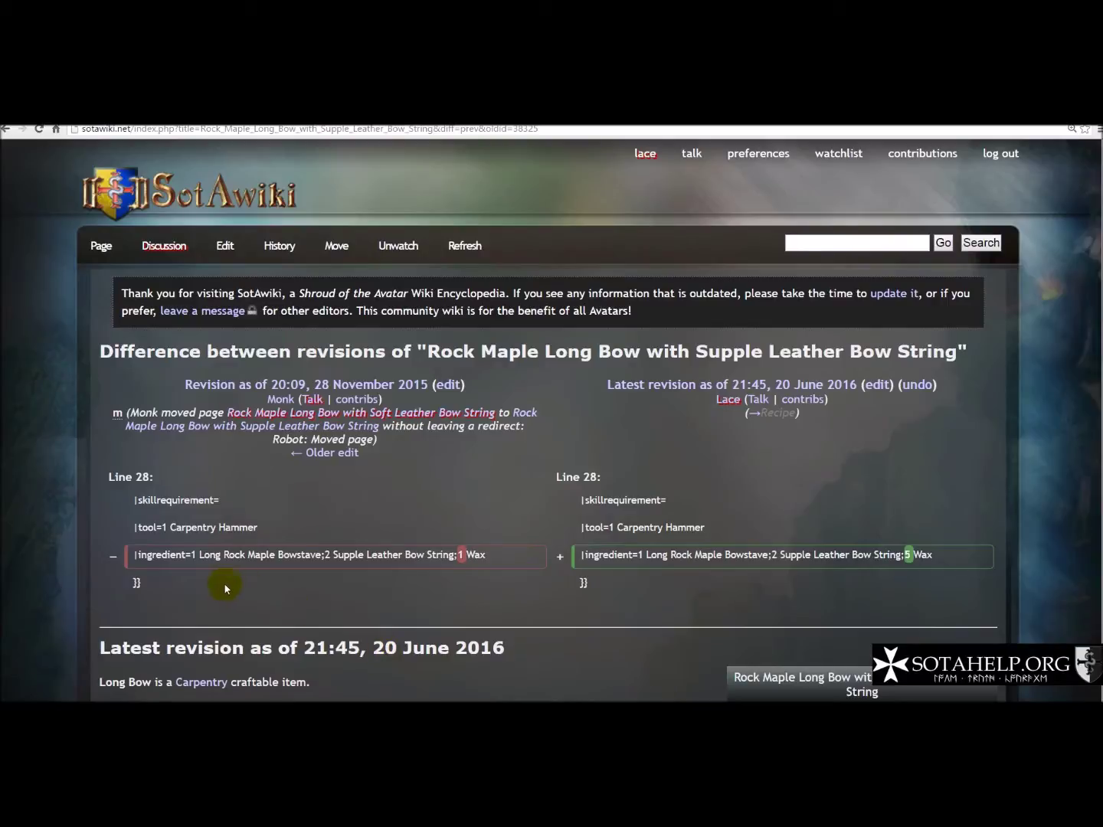
drag(140, 522, 406, 552)
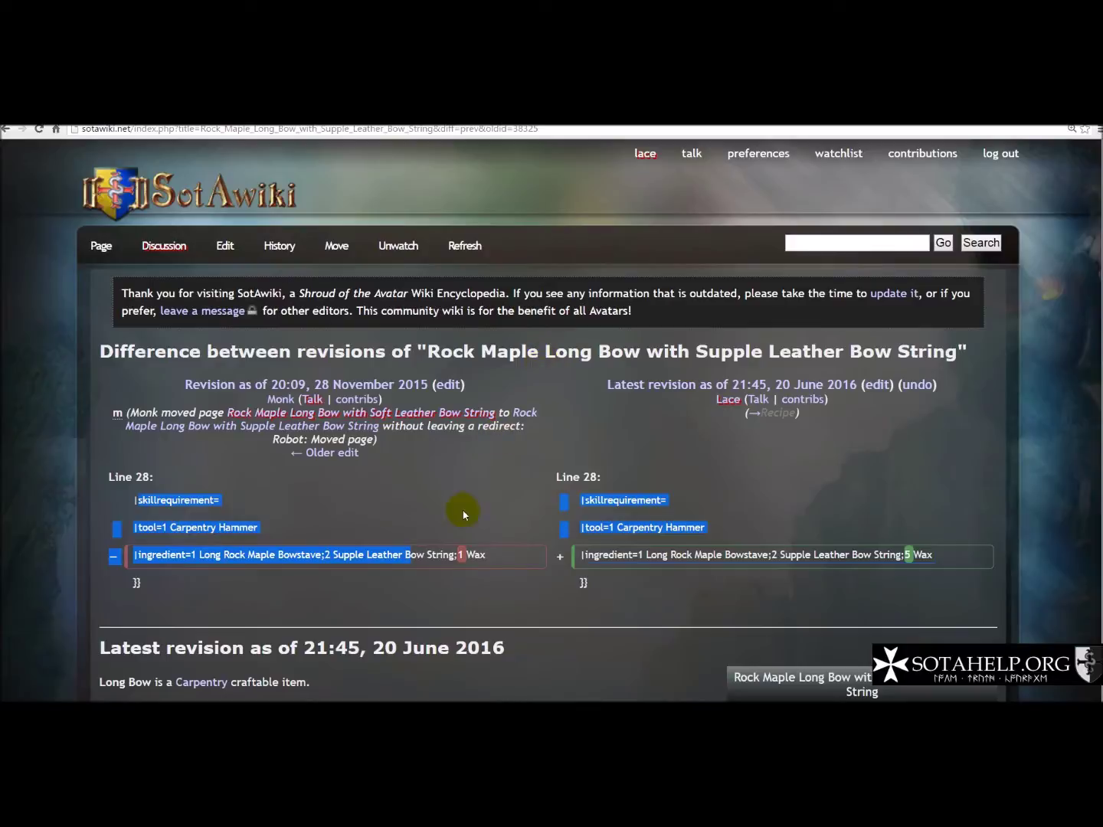
click(593, 618)
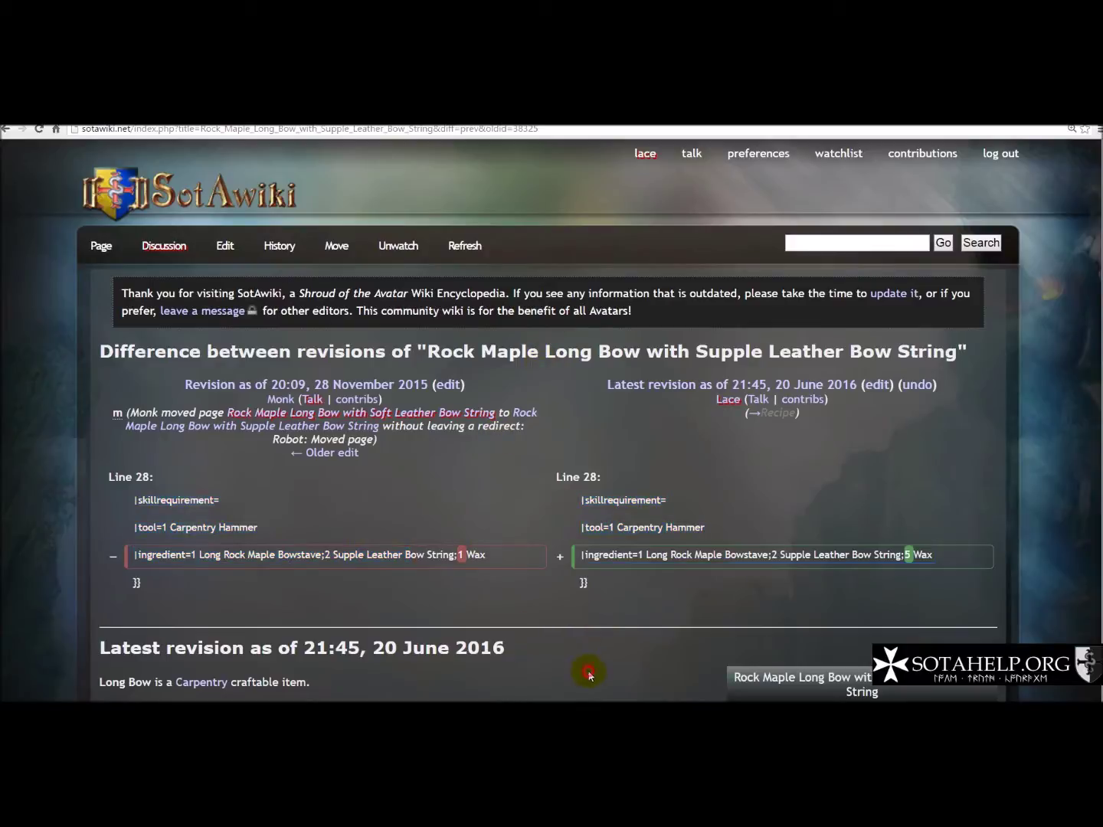
scroll(588, 674, down, 3)
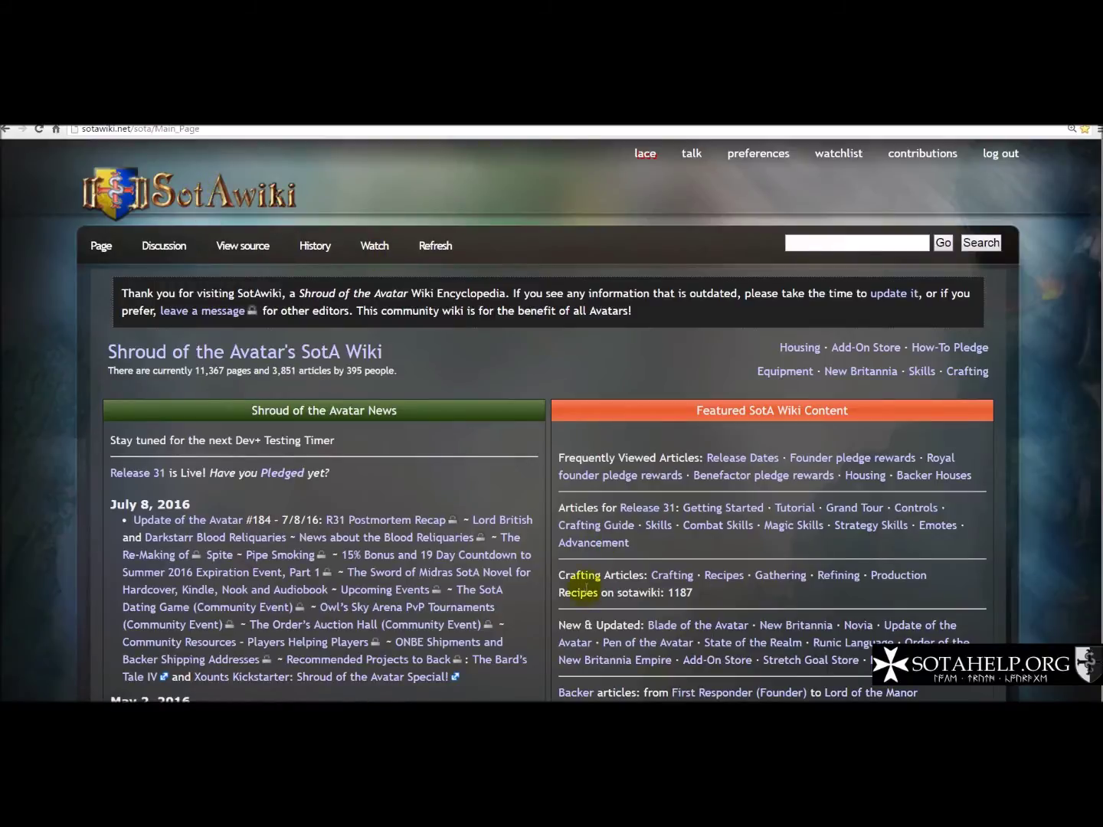
Open the wiki's Special pages directory from the main page, look over its sections, and go to Recent changes.
scroll(588, 559, down, 10)
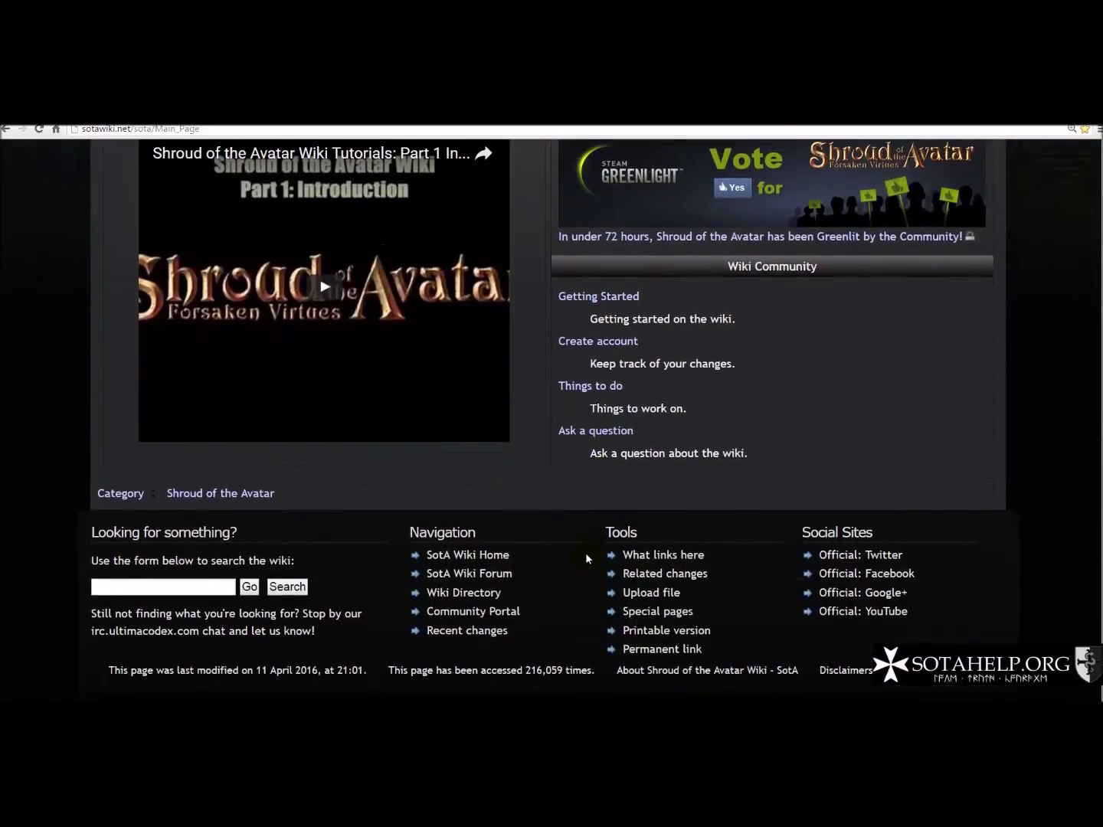
click(640, 612)
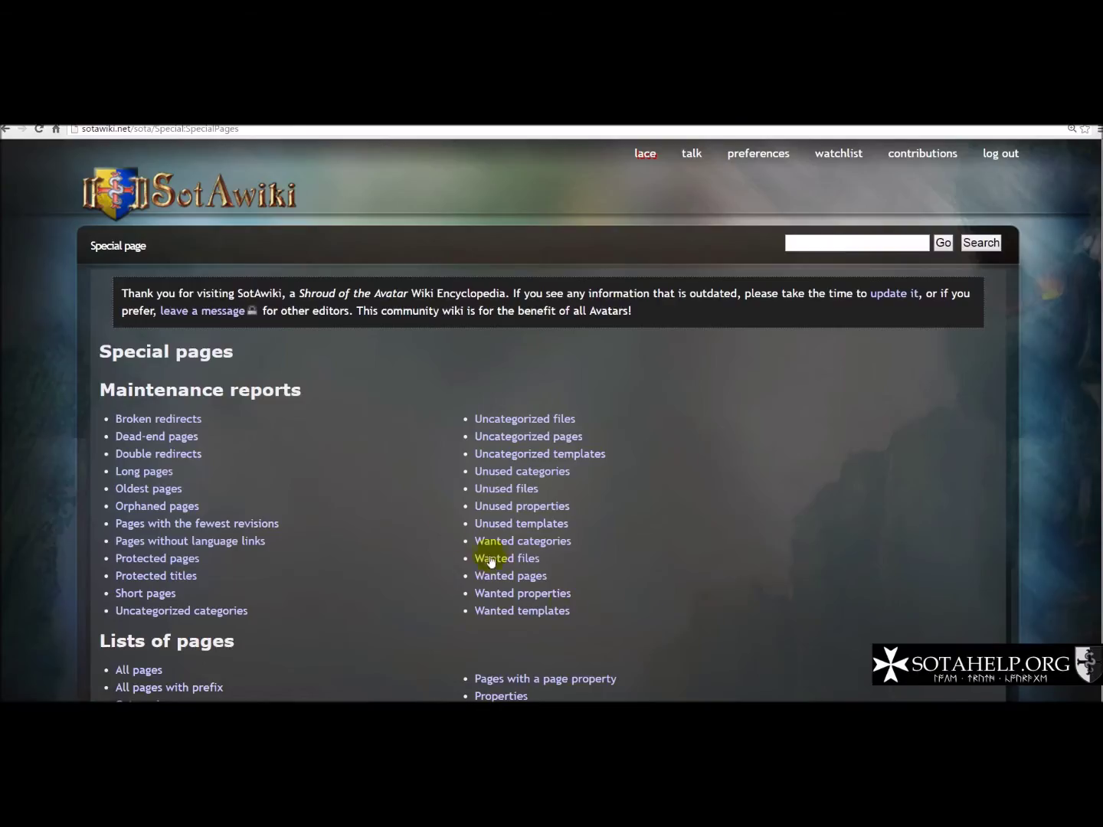
scroll(350, 522, down, 7)
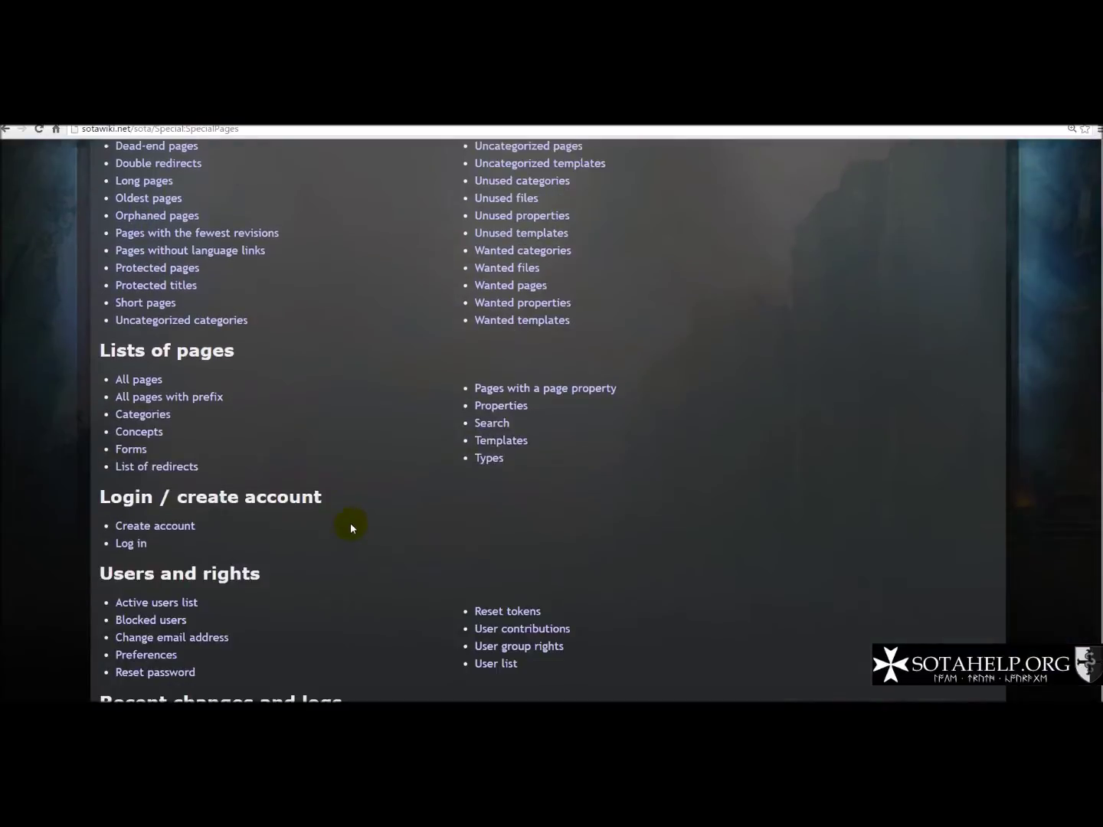
scroll(365, 519, down, 2)
scroll(365, 518, up, 6)
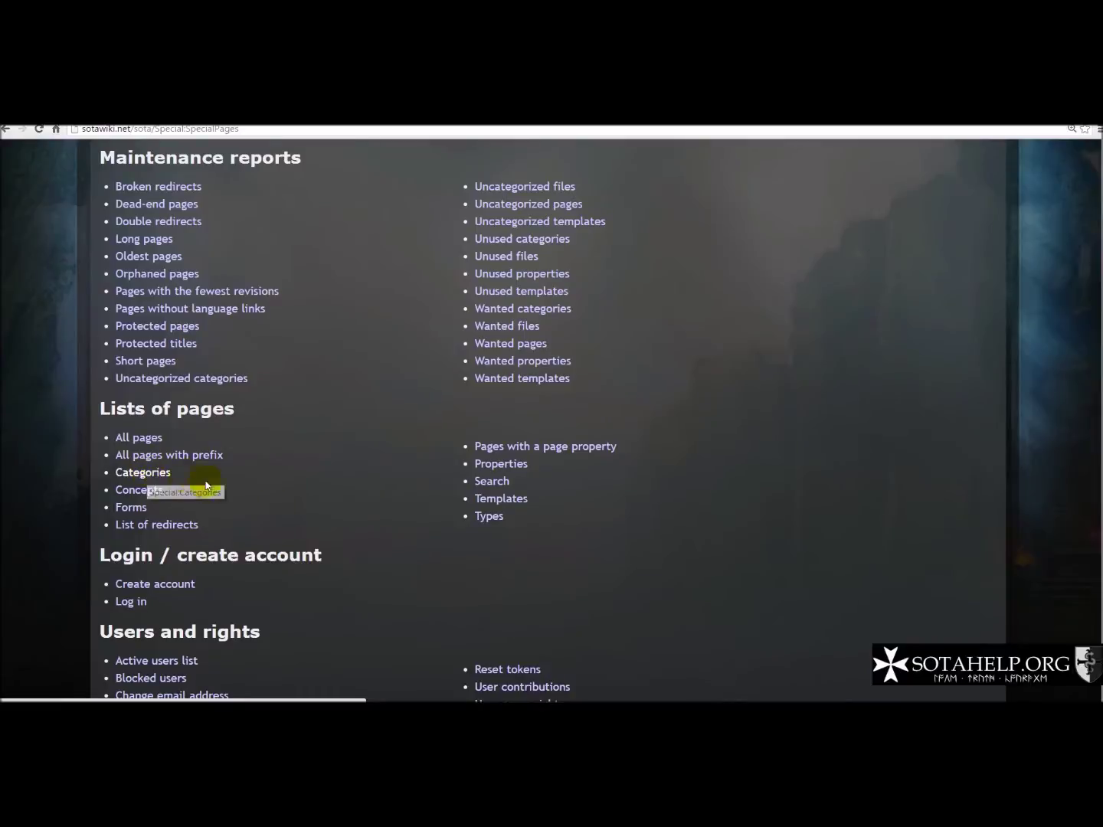
scroll(344, 541, down, 7)
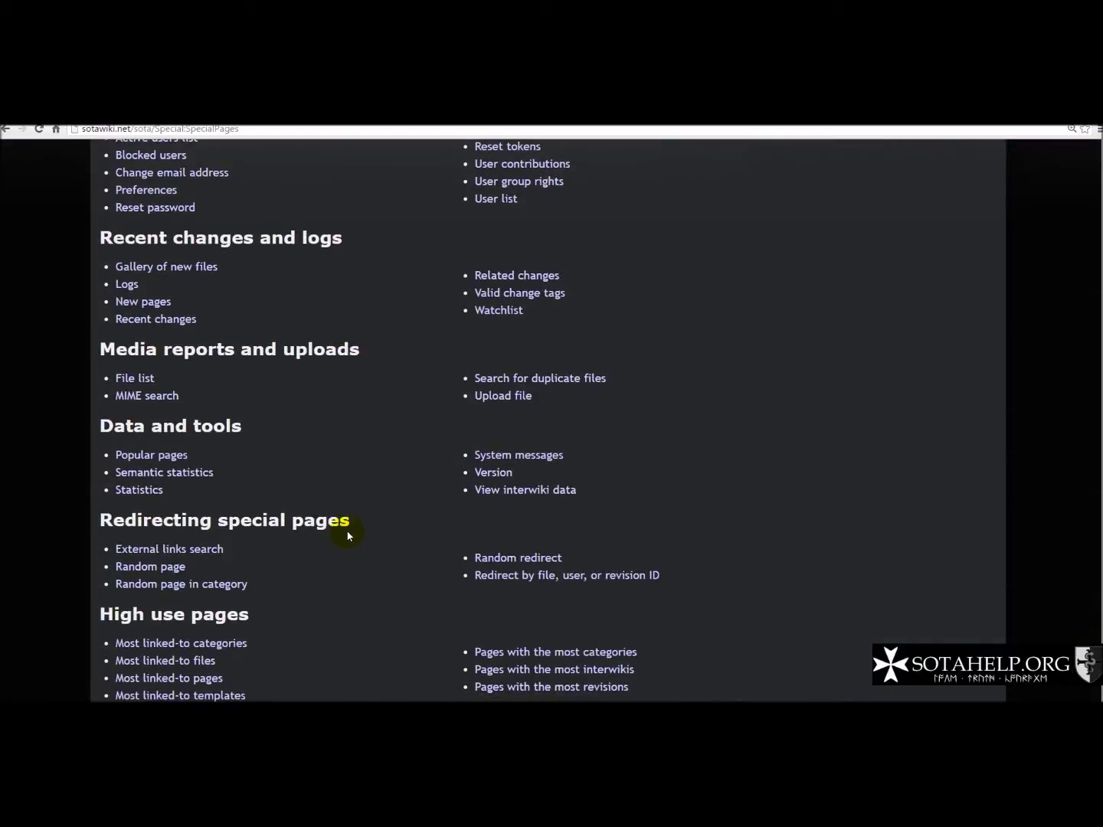
scroll(367, 521, up, 2)
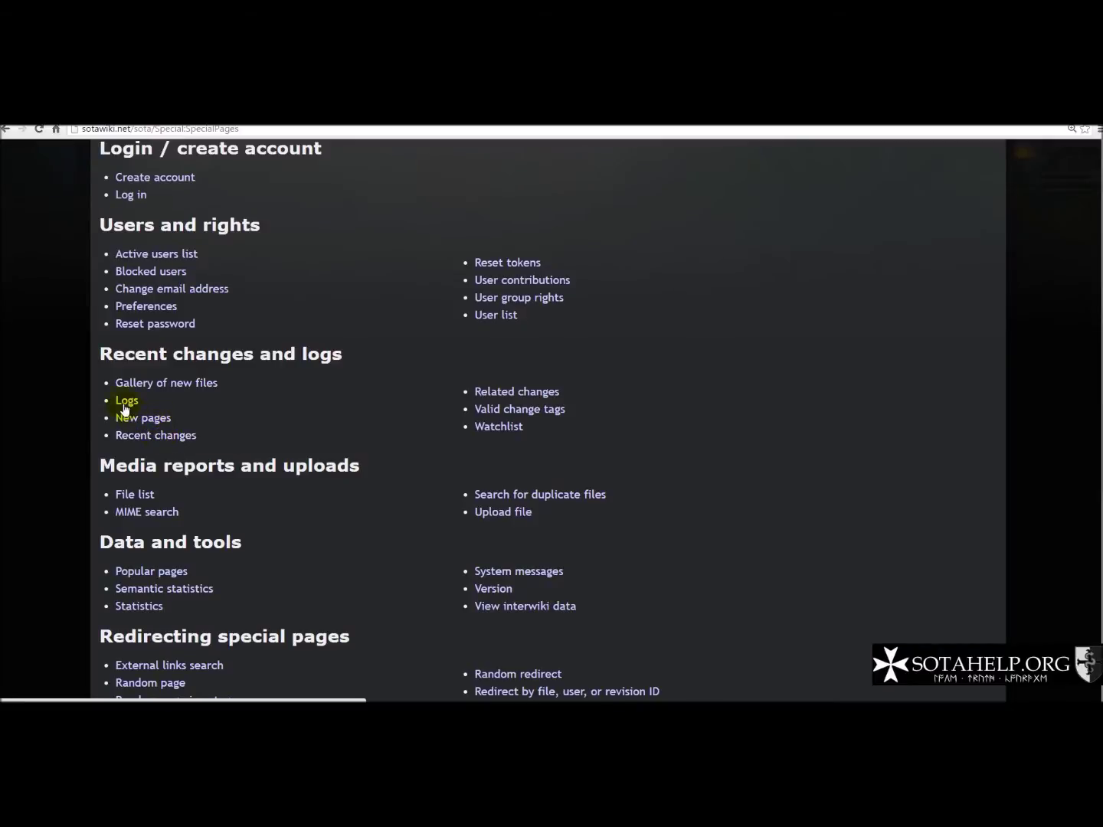
click(175, 435)
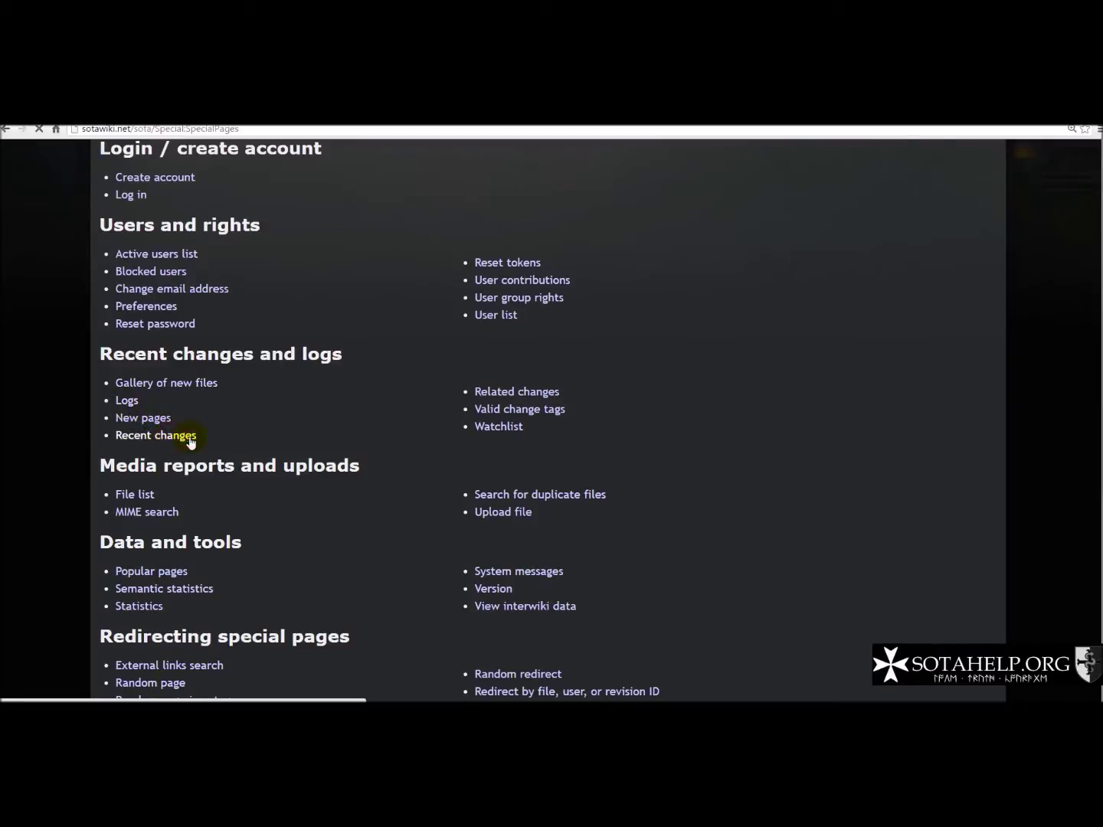
Look through the Recent changes entries for 9 July and 8 July 2016.
scroll(660, 581, down, 3)
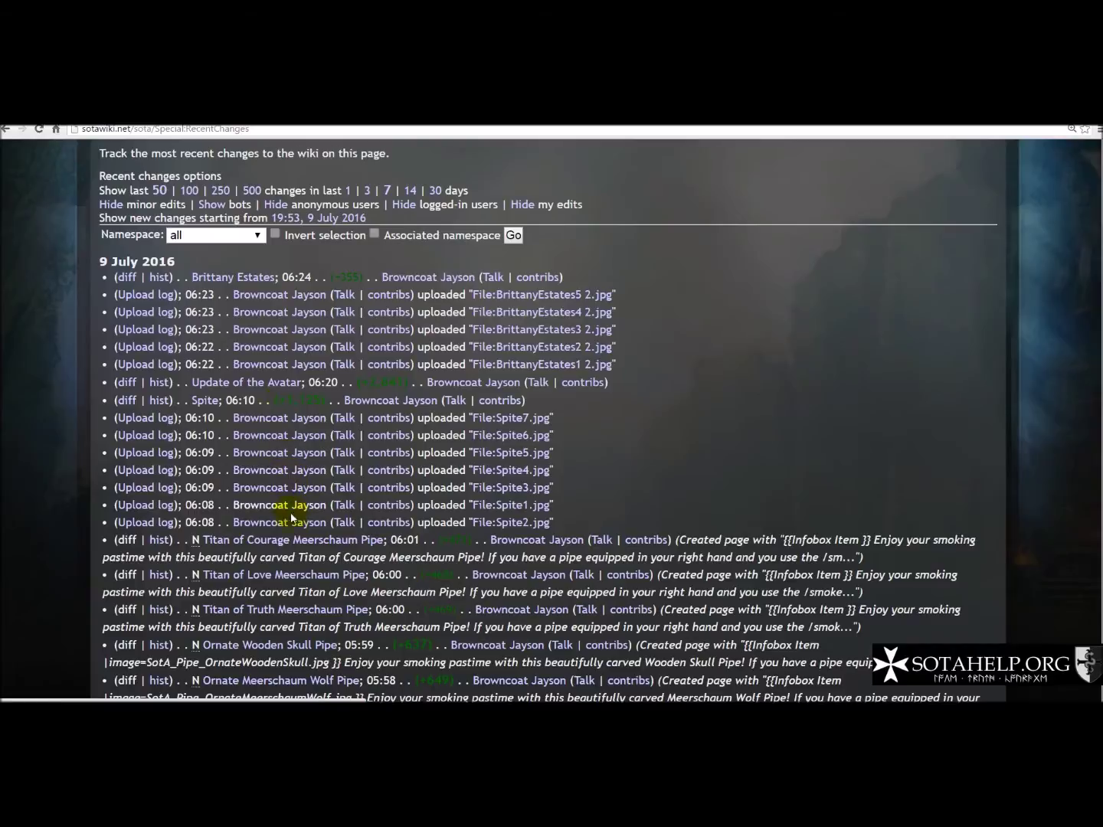
scroll(310, 416, down, 5)
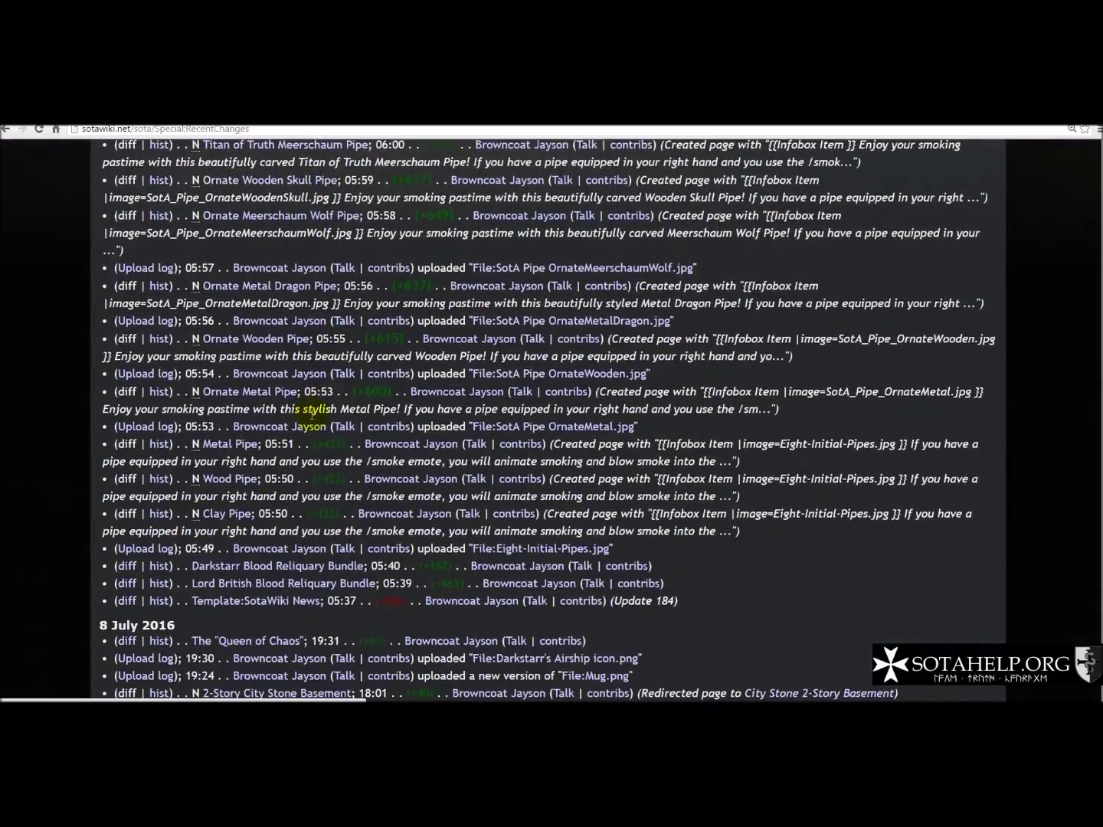
scroll(312, 413, down, 3)
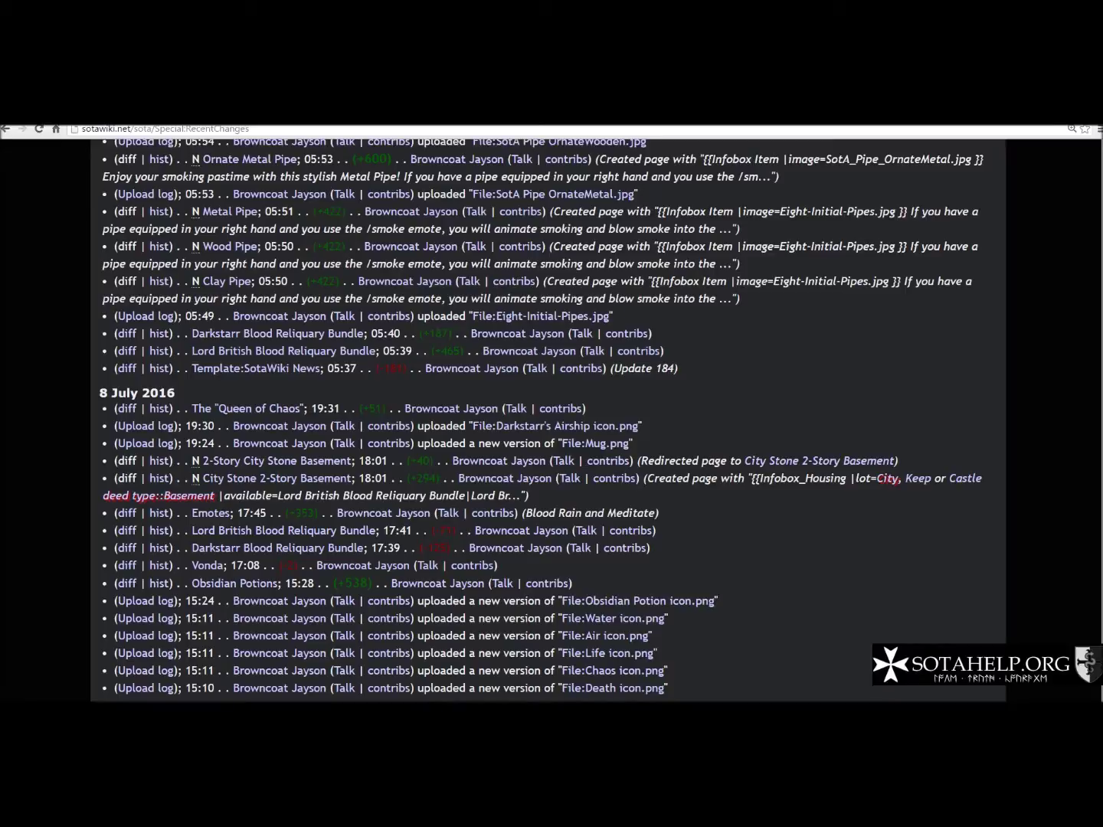
scroll(302, 440, up, 10)
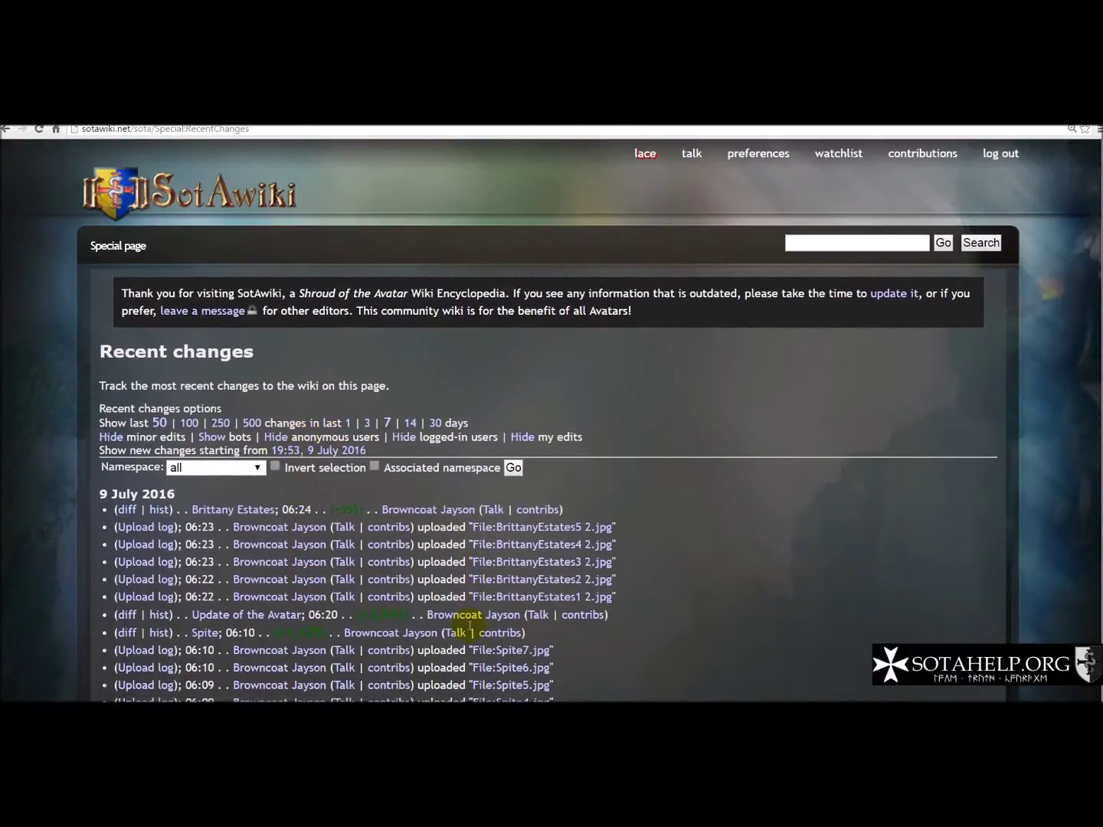
Return to the wiki's main page, open the Special pages directory, and go to the Upload file form under Media reports and uploads.
click(147, 210)
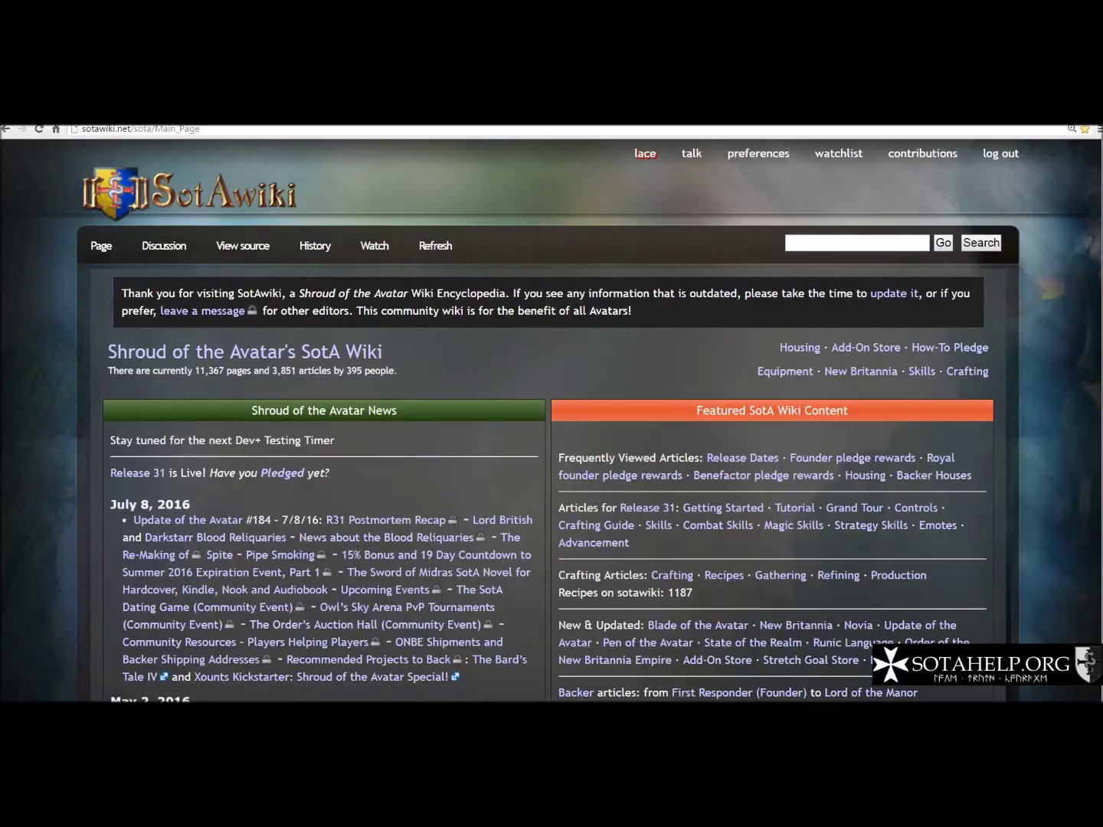
click(798, 245)
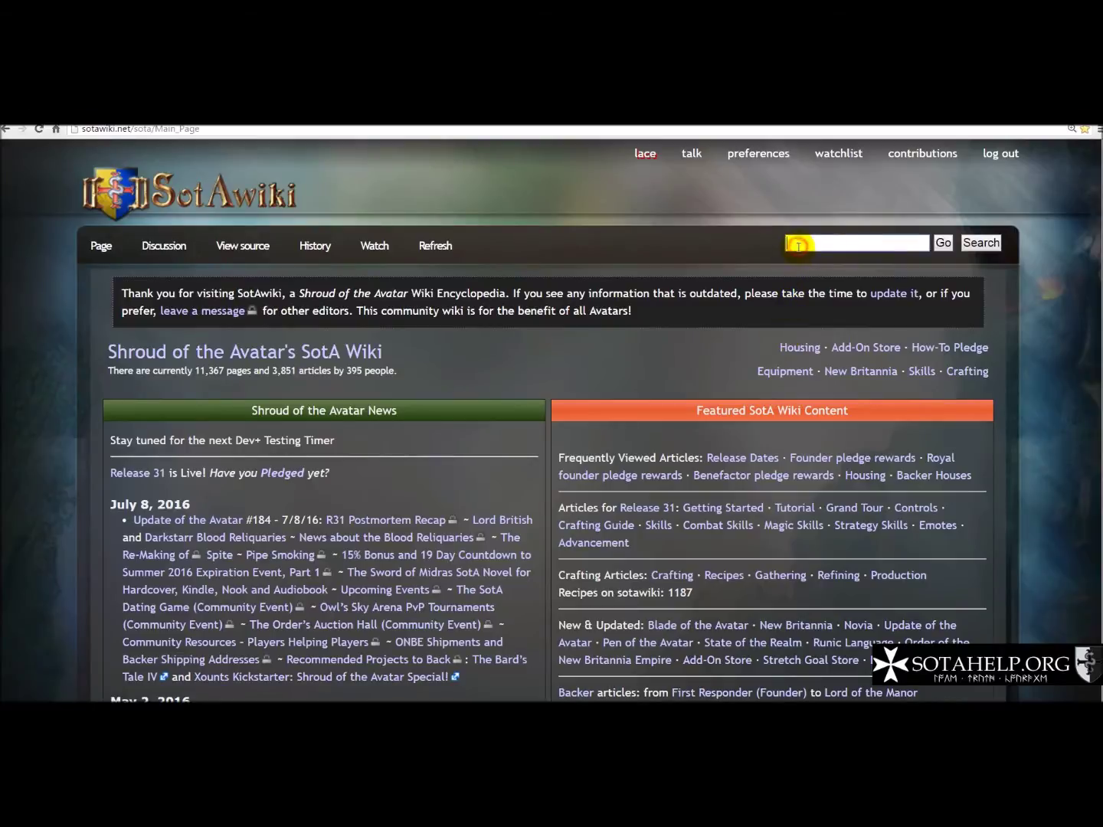
scroll(663, 436, down, 9)
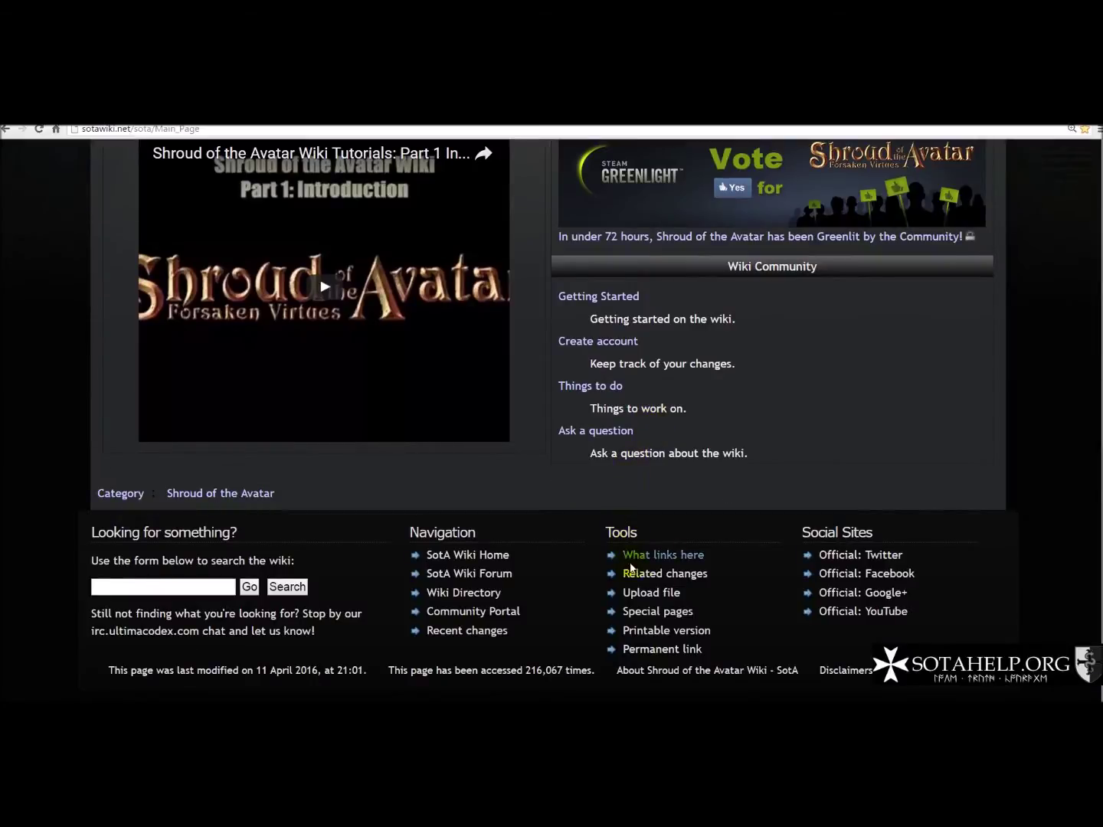
click(664, 611)
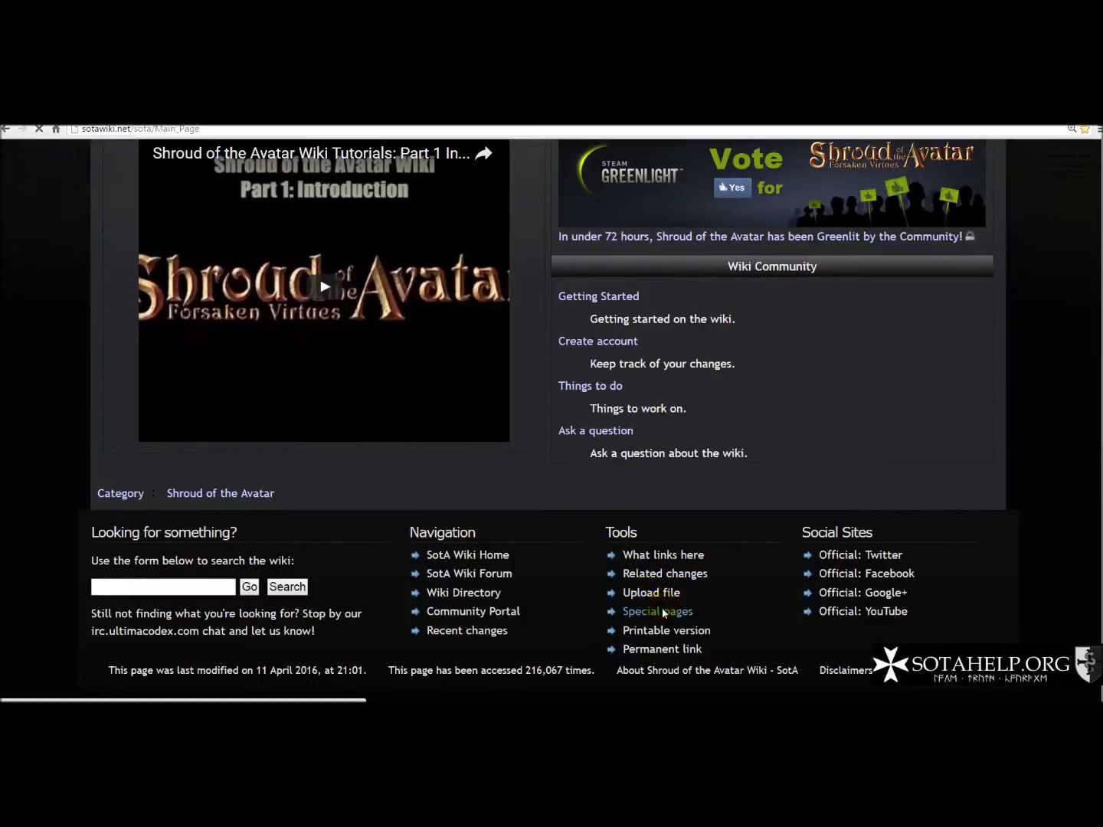
scroll(401, 525, down, 6)
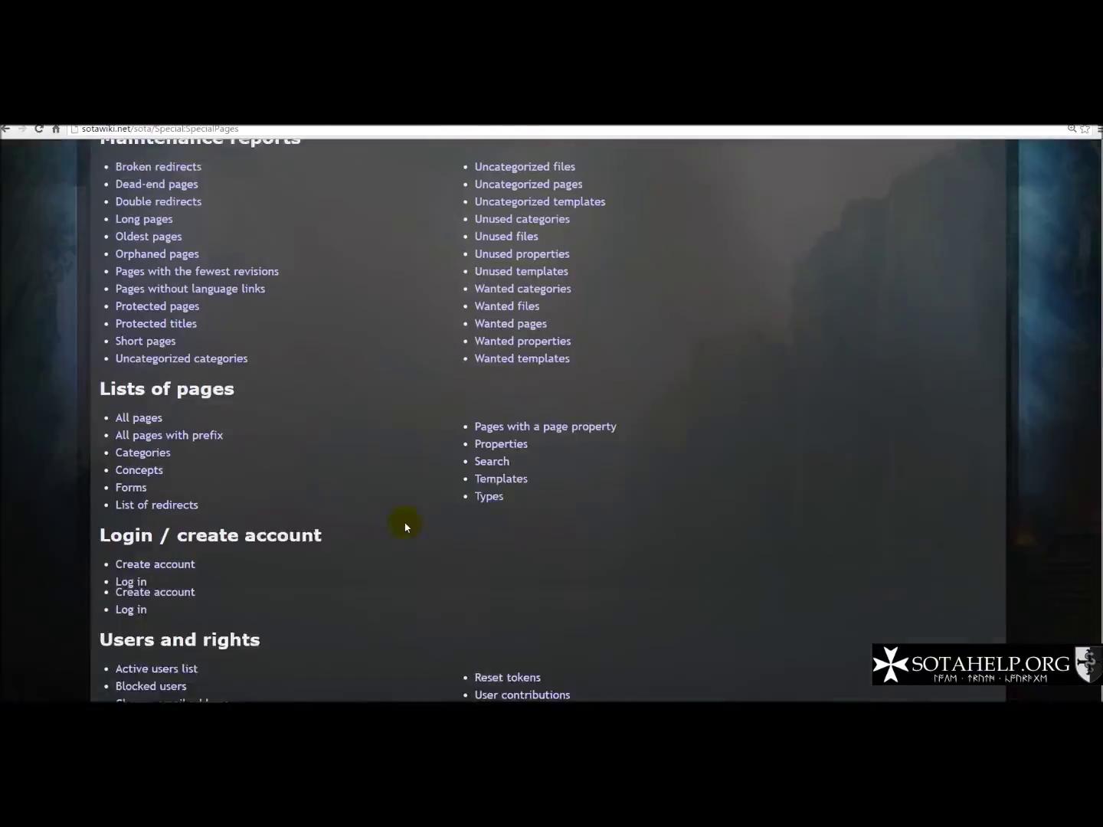
scroll(413, 515, down, 3)
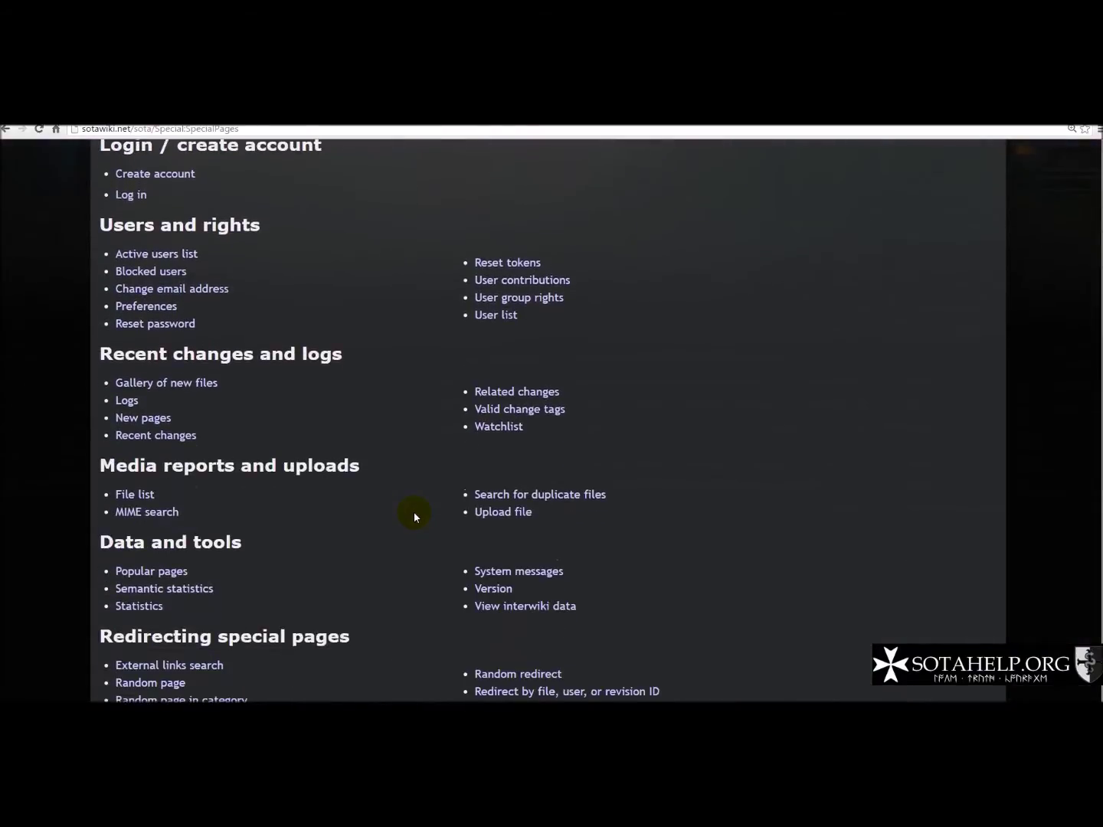
scroll(414, 518, down, 2)
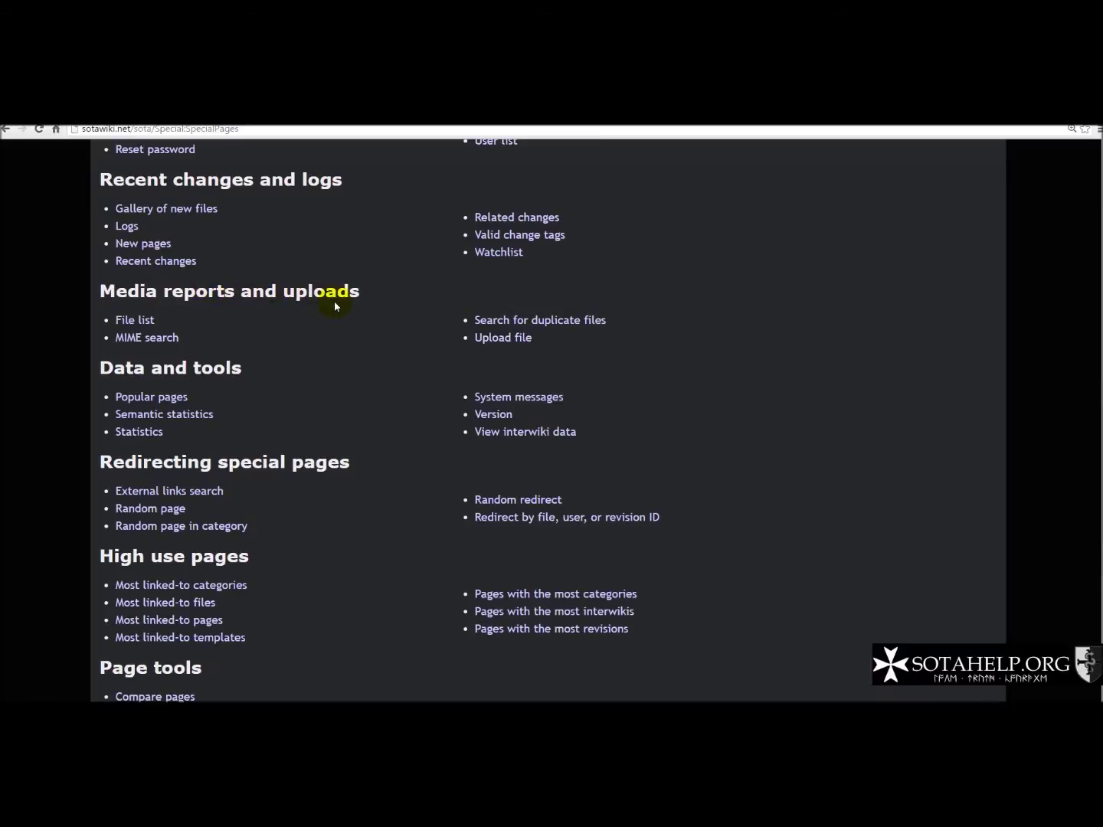
click(512, 338)
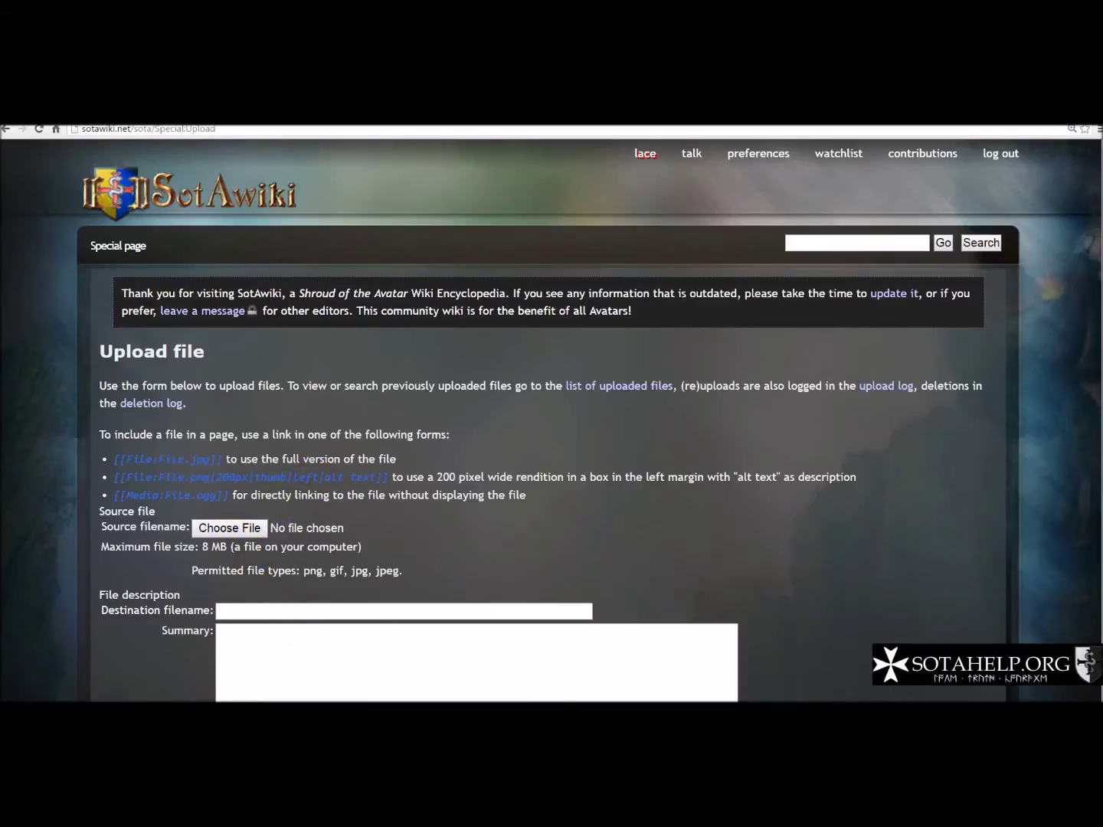
Choose Hospitaller6.png from the SotaPics folder as the source file for the upload.
click(240, 530)
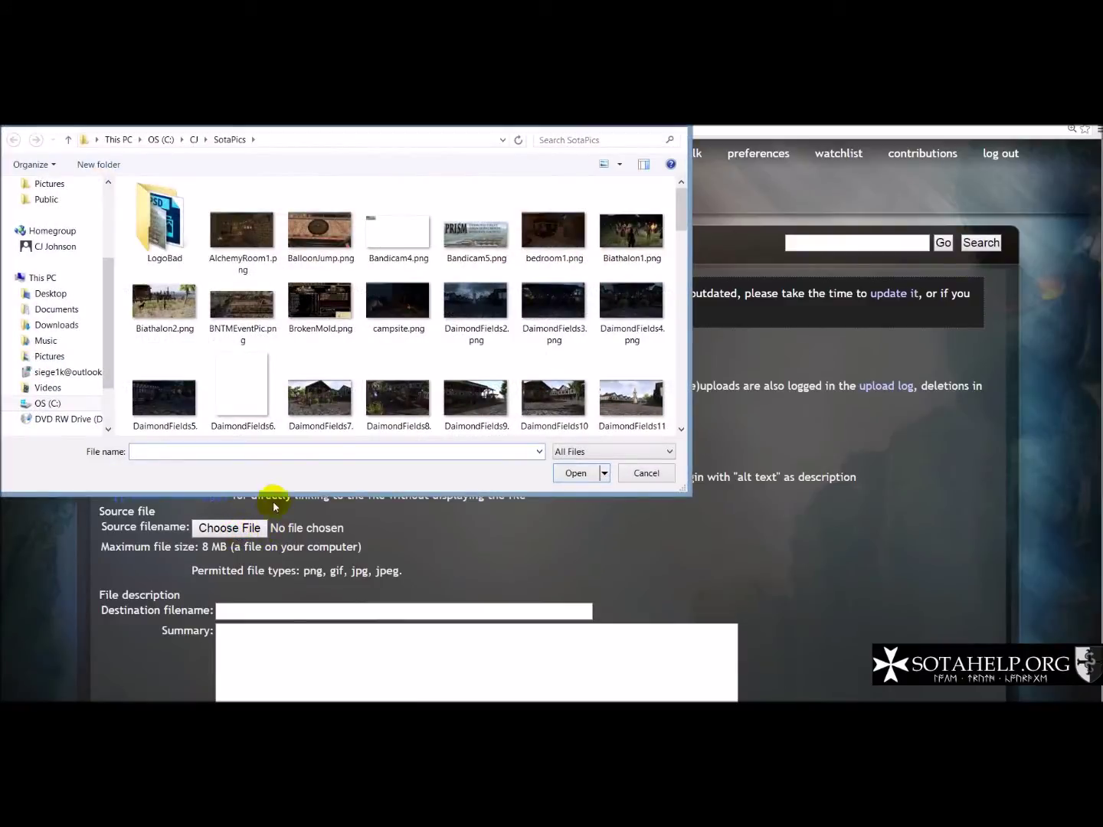
click(314, 418)
key(h)
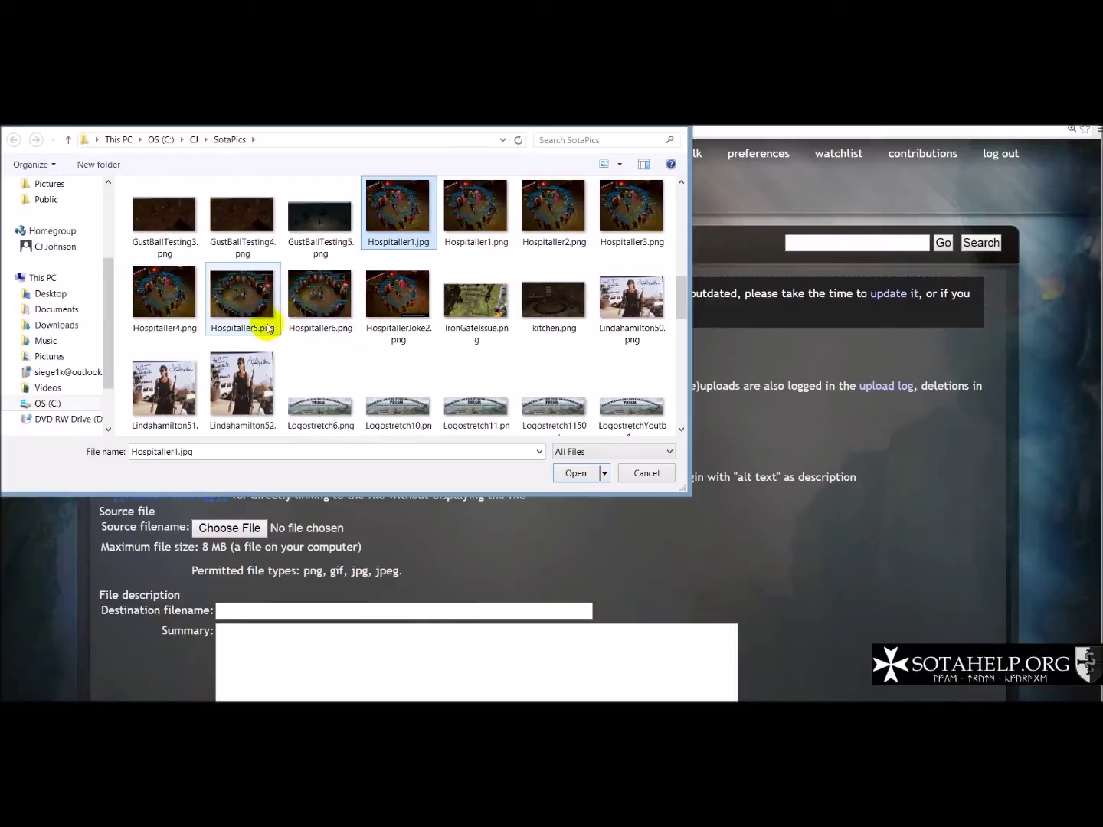
click(320, 318)
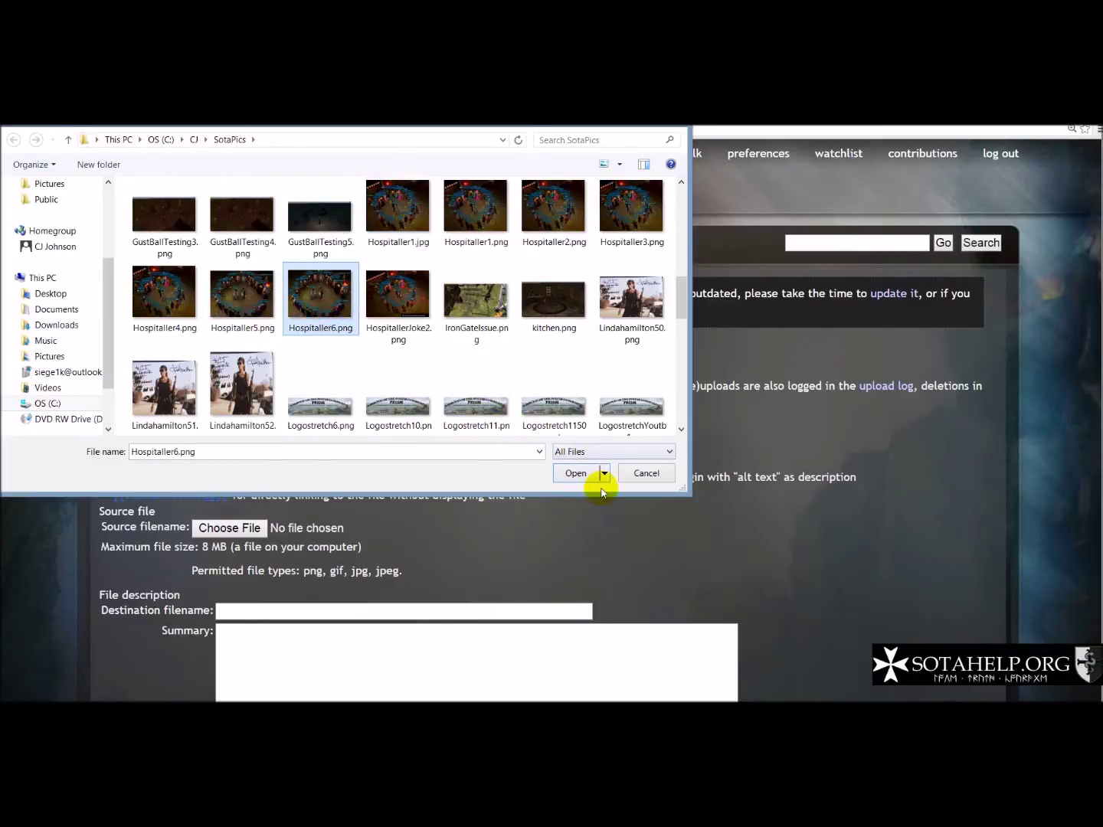
click(574, 472)
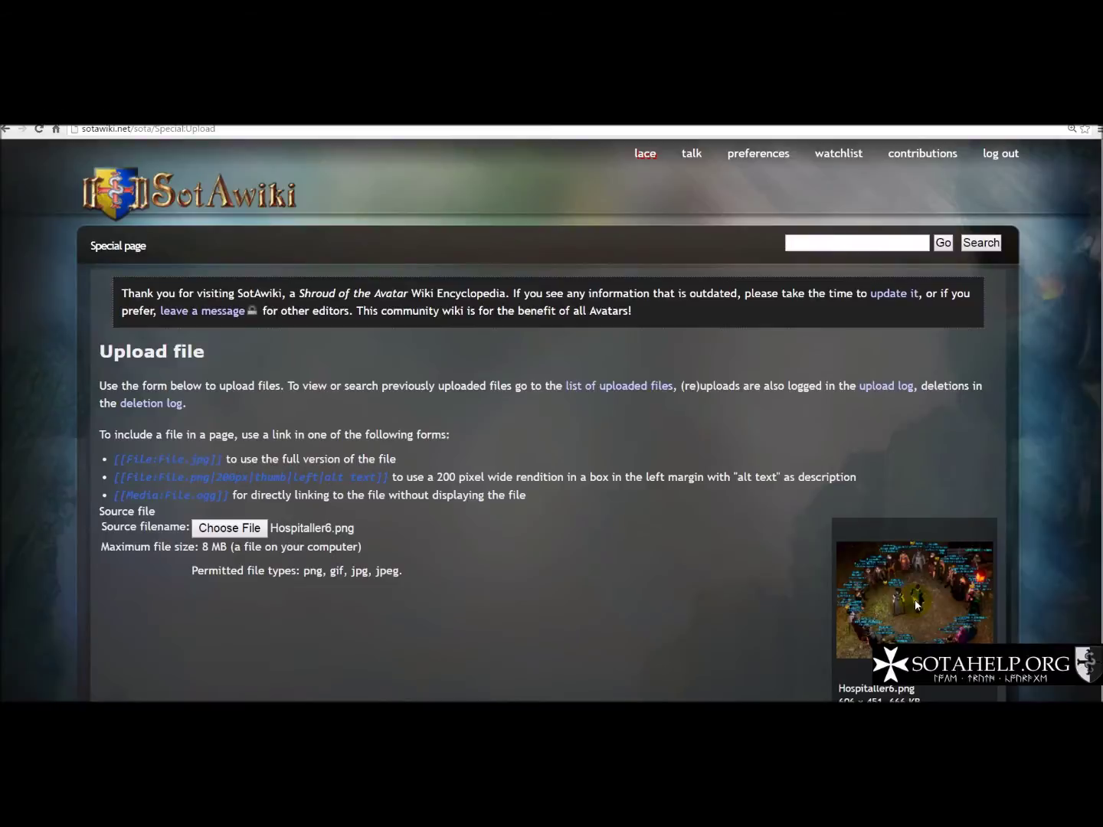
Change the upload's destination filename to "Hospitaller Random Photo.png".
scroll(570, 532, down, 3)
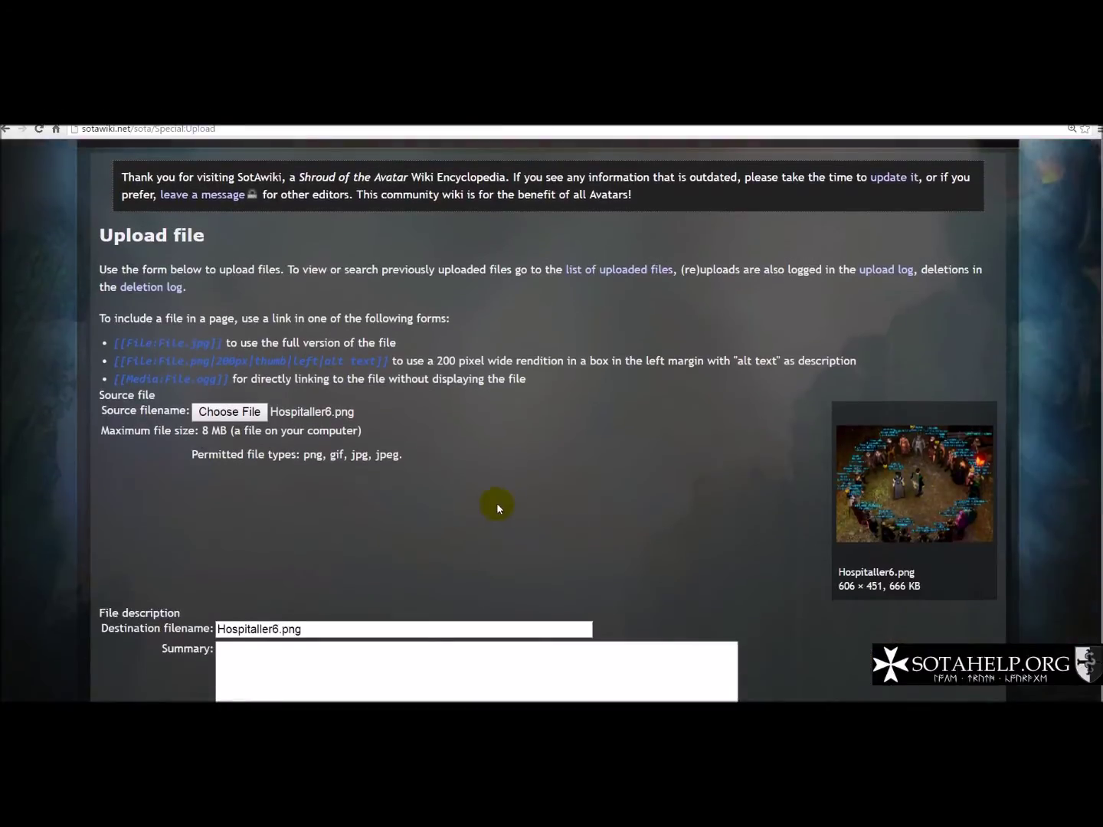
scroll(497, 509, down, 3)
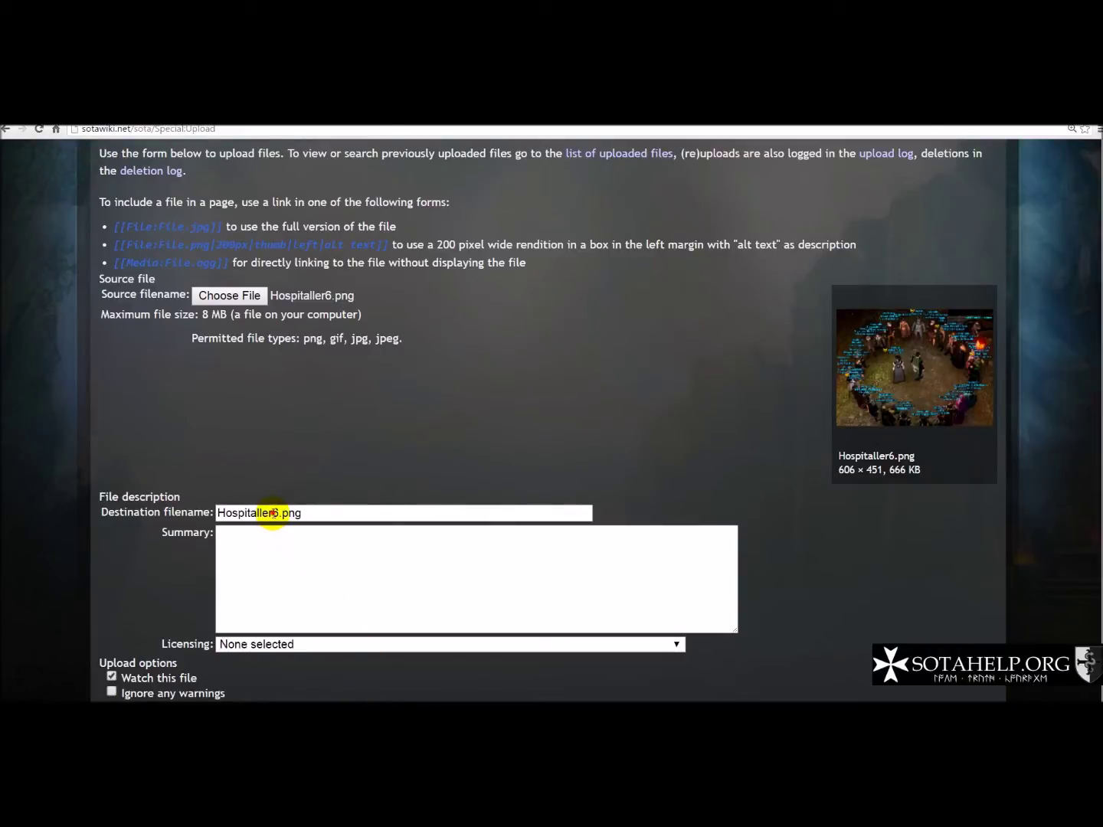
click(274, 513)
text(Random Photo)
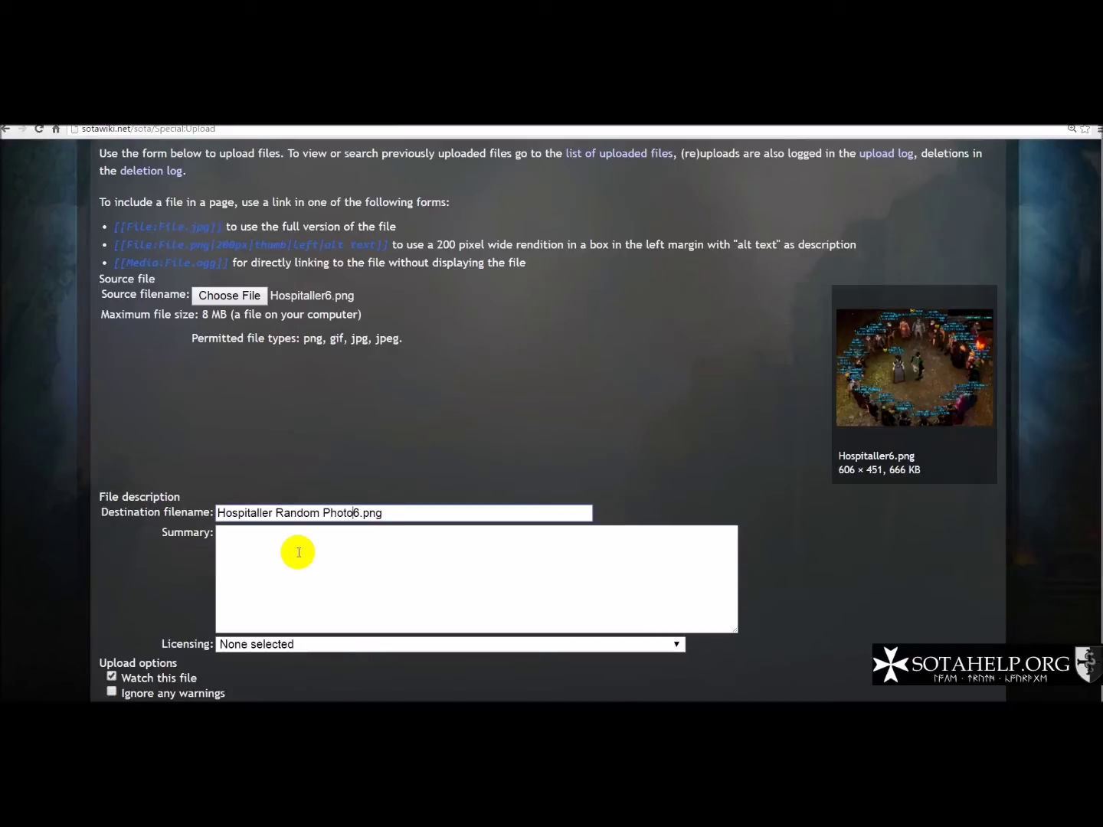
key(Delete)
Enter the upload summary "This was from one of the first Hospitaller meetings in New Brittania".
click(292, 554)
text(This)
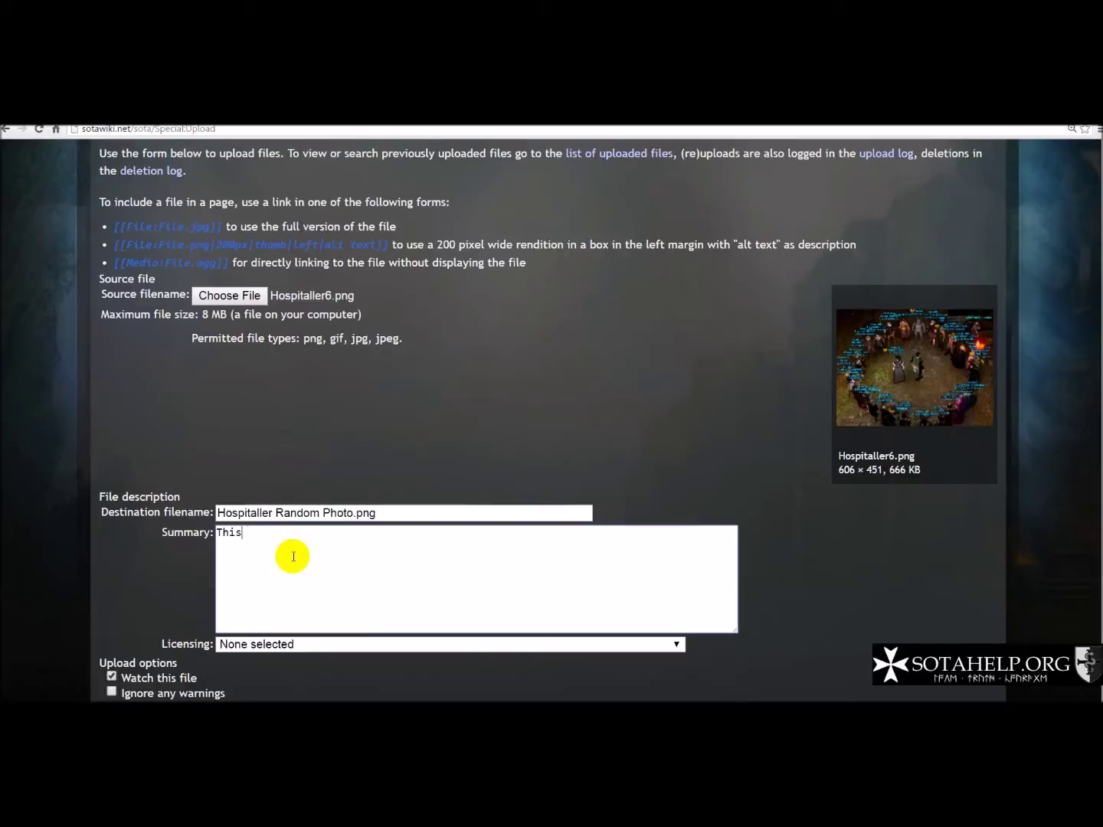
text( was from )
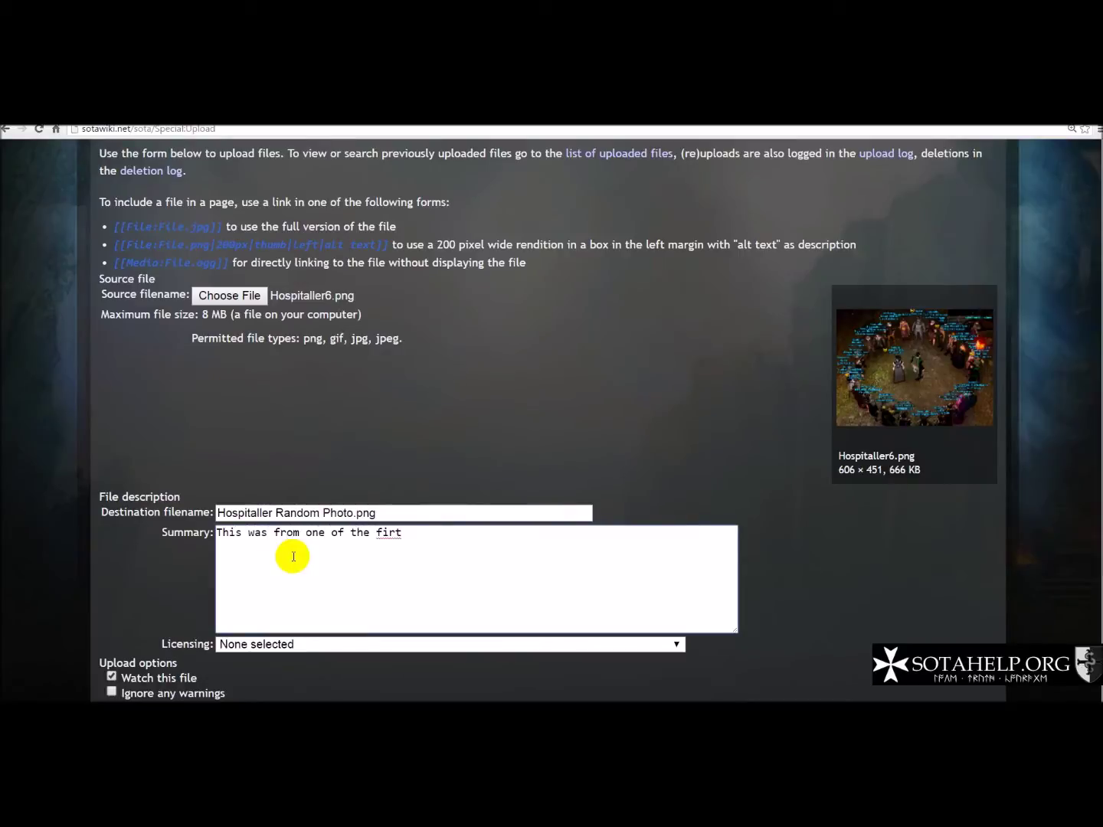
text(one of the first Hospitaller meetings in New B)
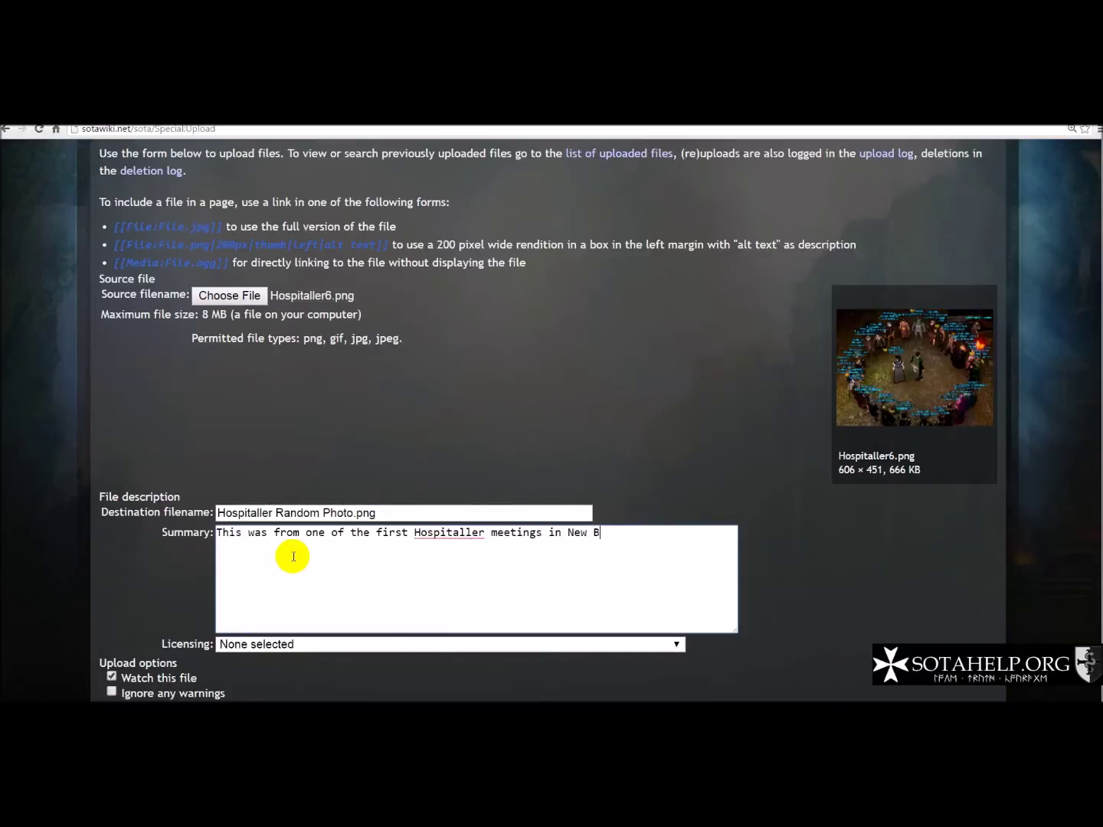
text(rittania)
Set the licensing to "This is a game asset from Shroud of the Avatar" and turn off "Watch this file".
scroll(276, 567, down, 3)
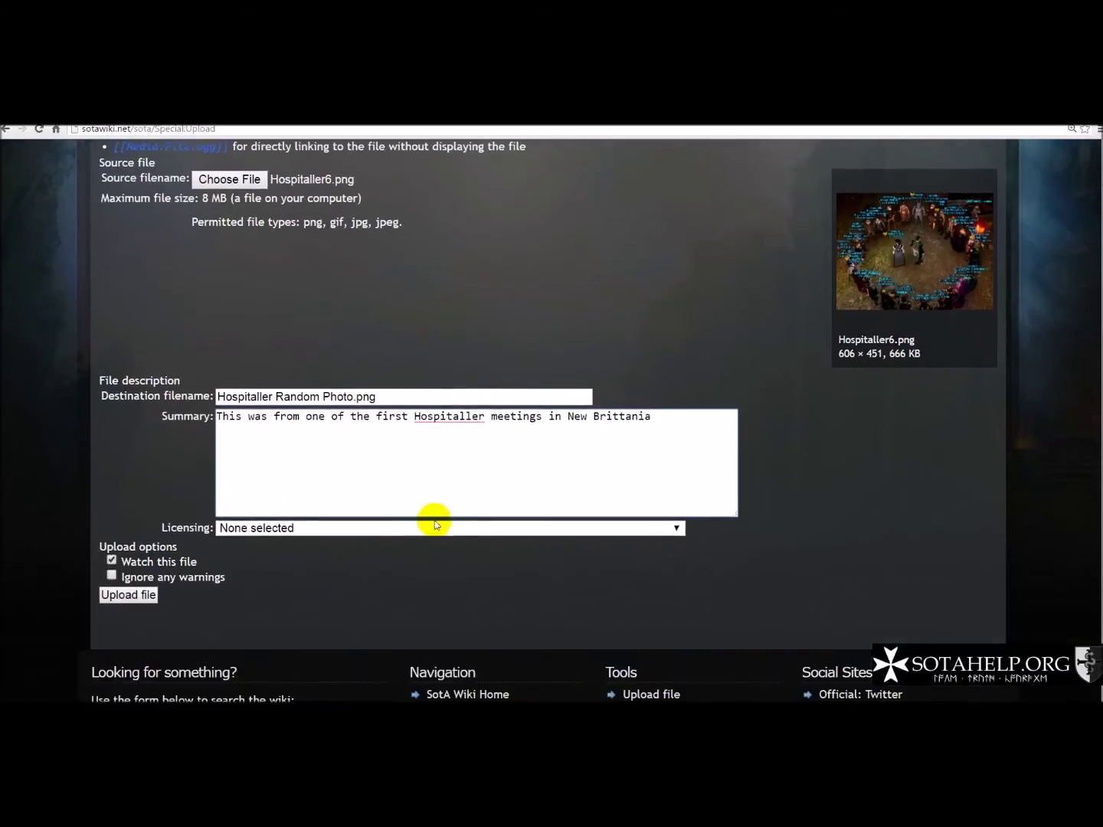
click(624, 526)
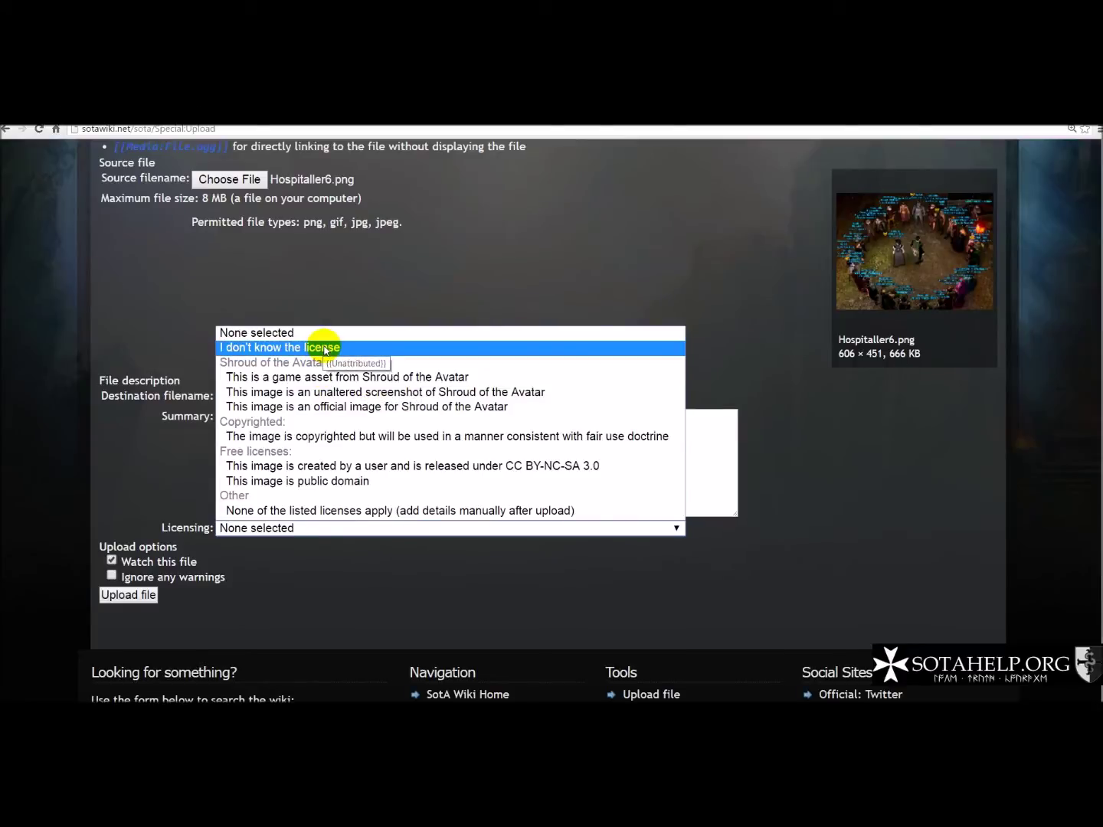
click(321, 376)
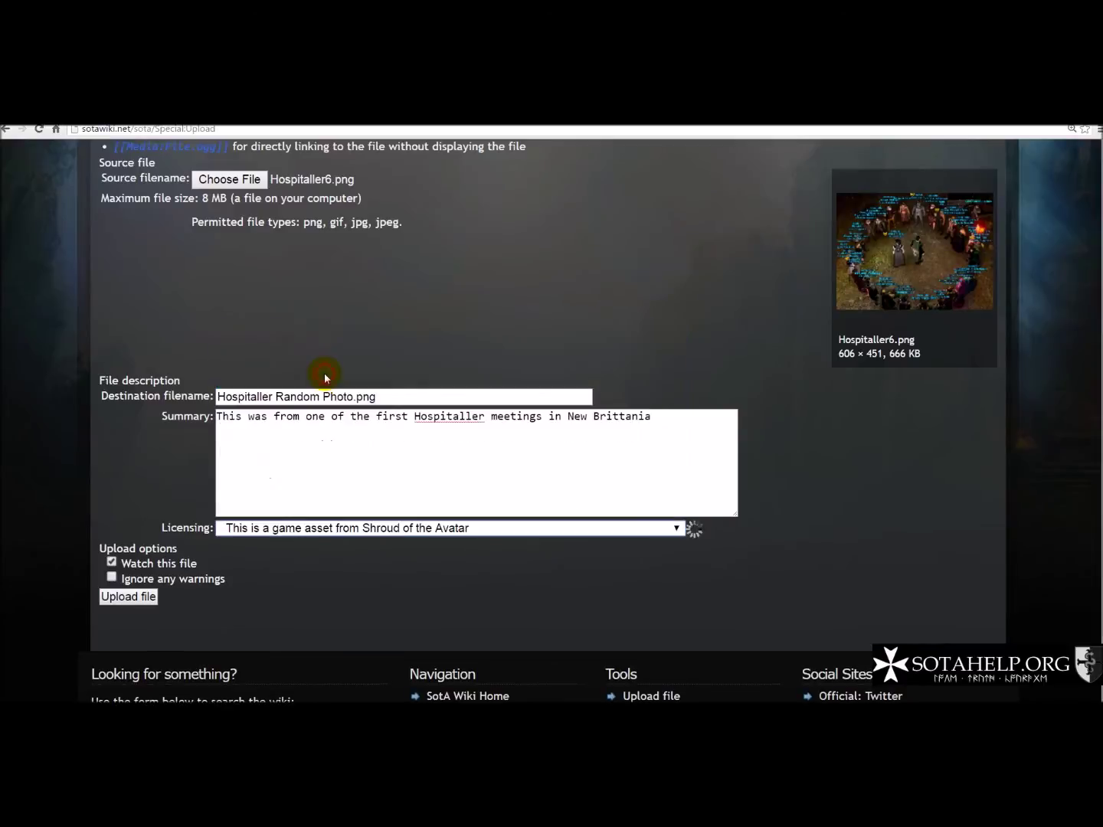
scroll(395, 473, down, 3)
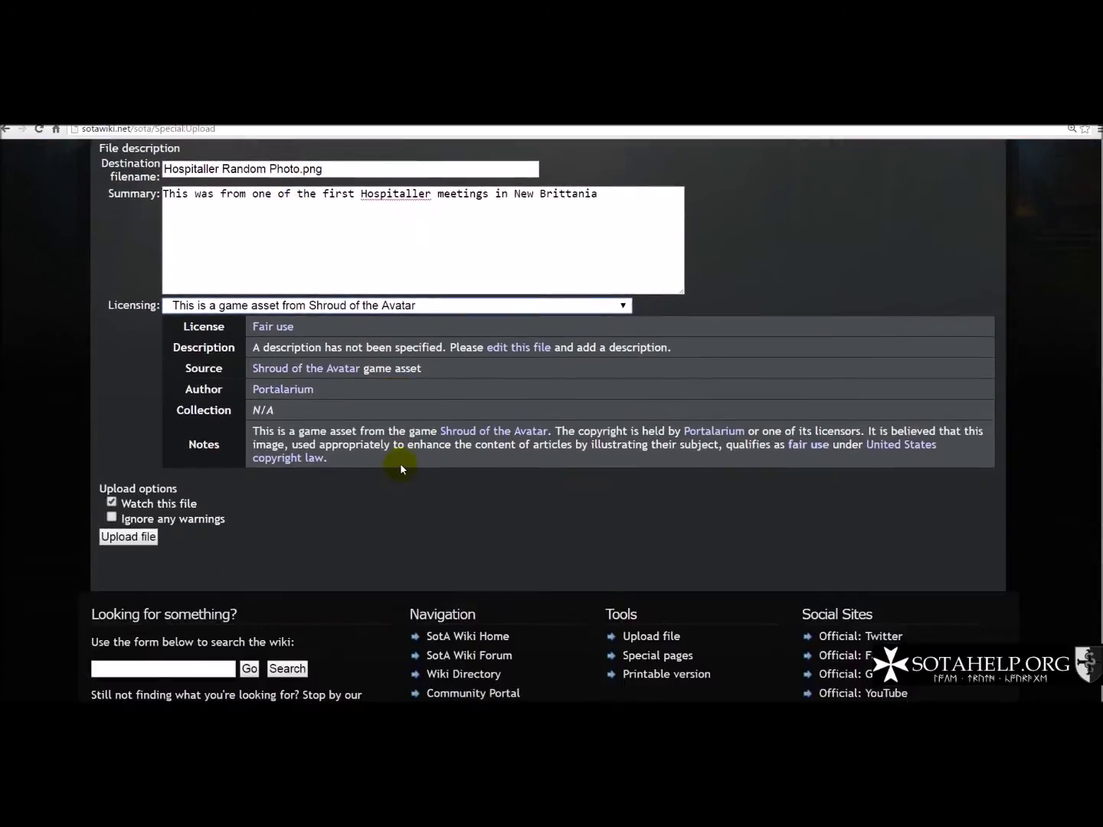
click(112, 503)
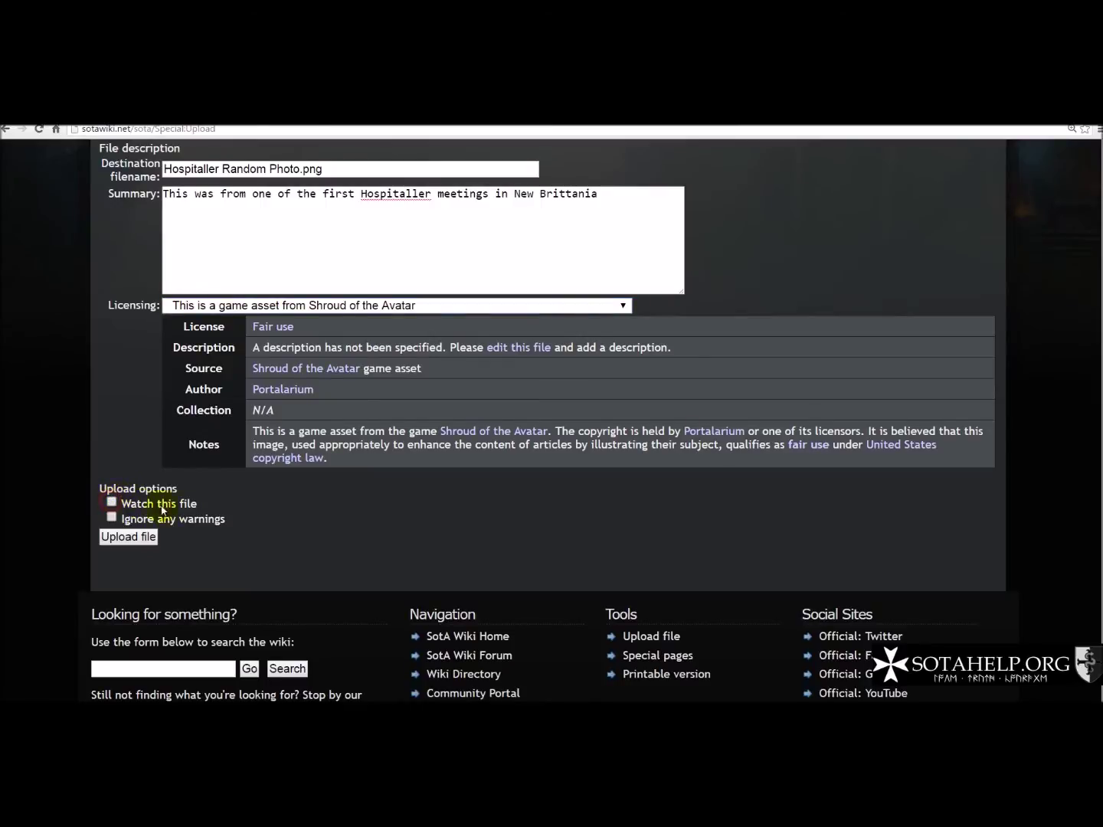
Review the upload form's source file, destination filename, summary, licensing details and the link forms for including a file in a page.
scroll(261, 509, up, 3)
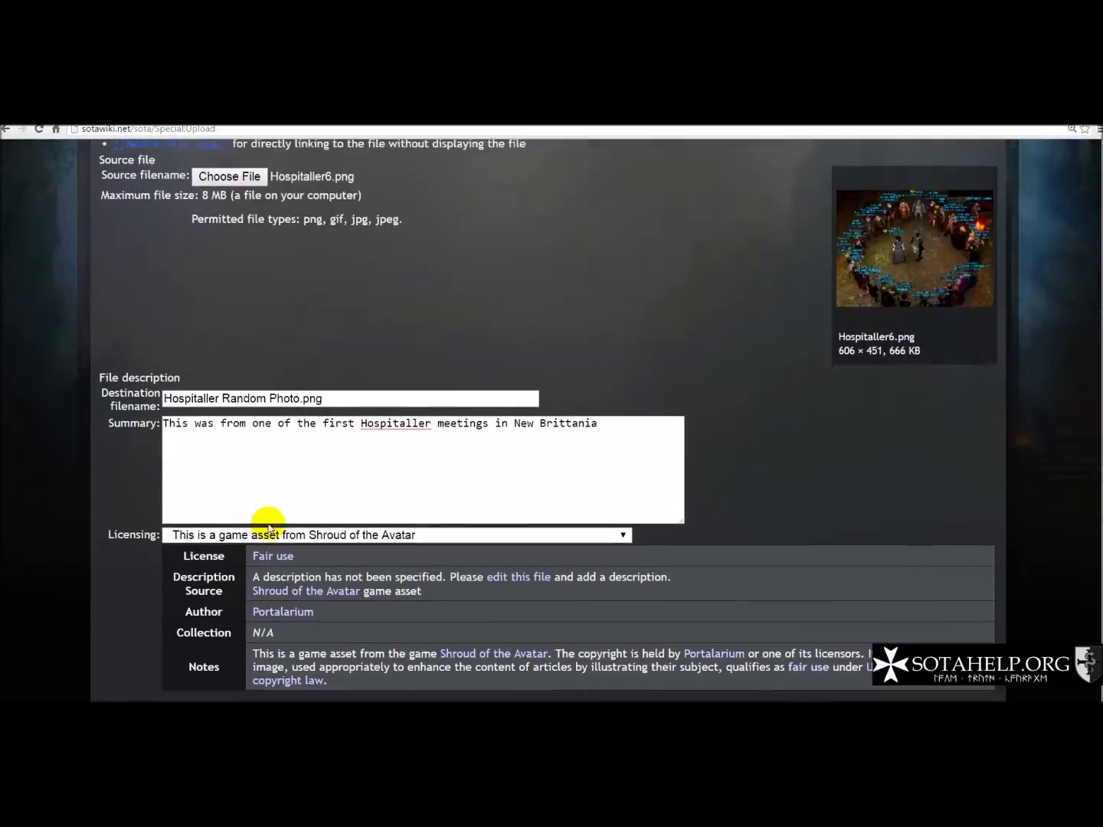
scroll(260, 517, down, 3)
scroll(230, 527, down, 1)
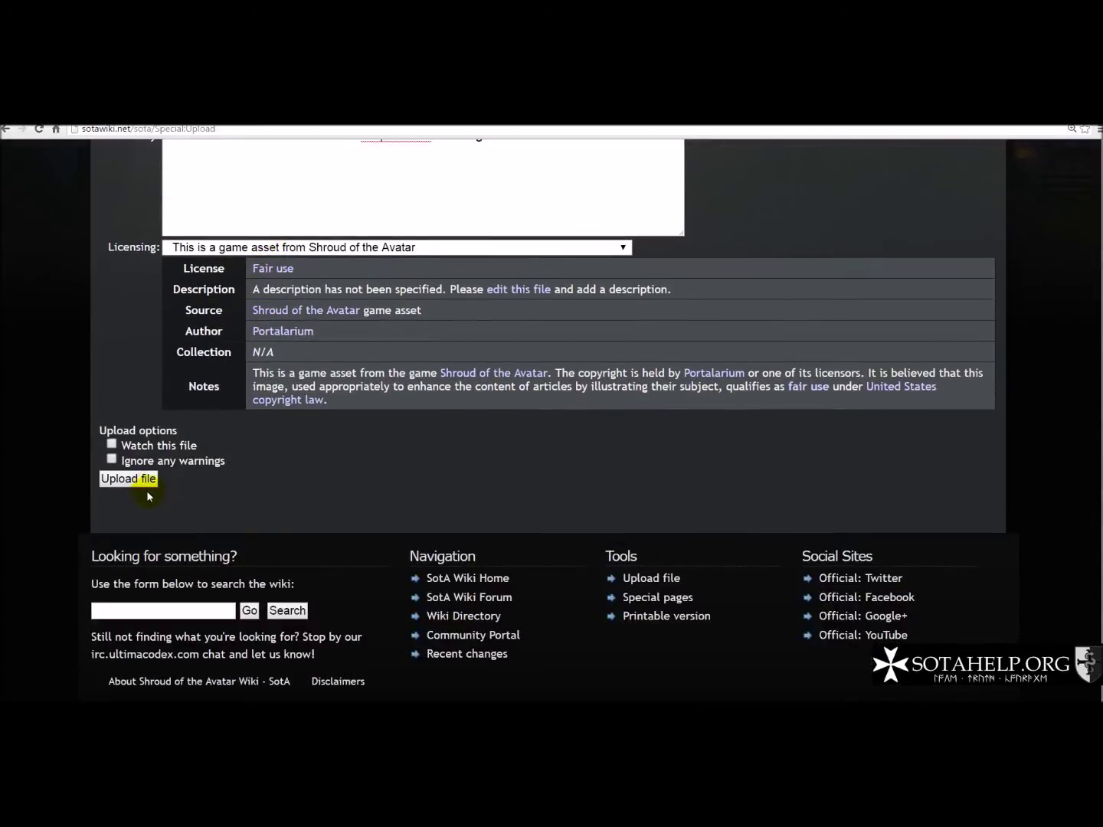
scroll(279, 413, up, 6)
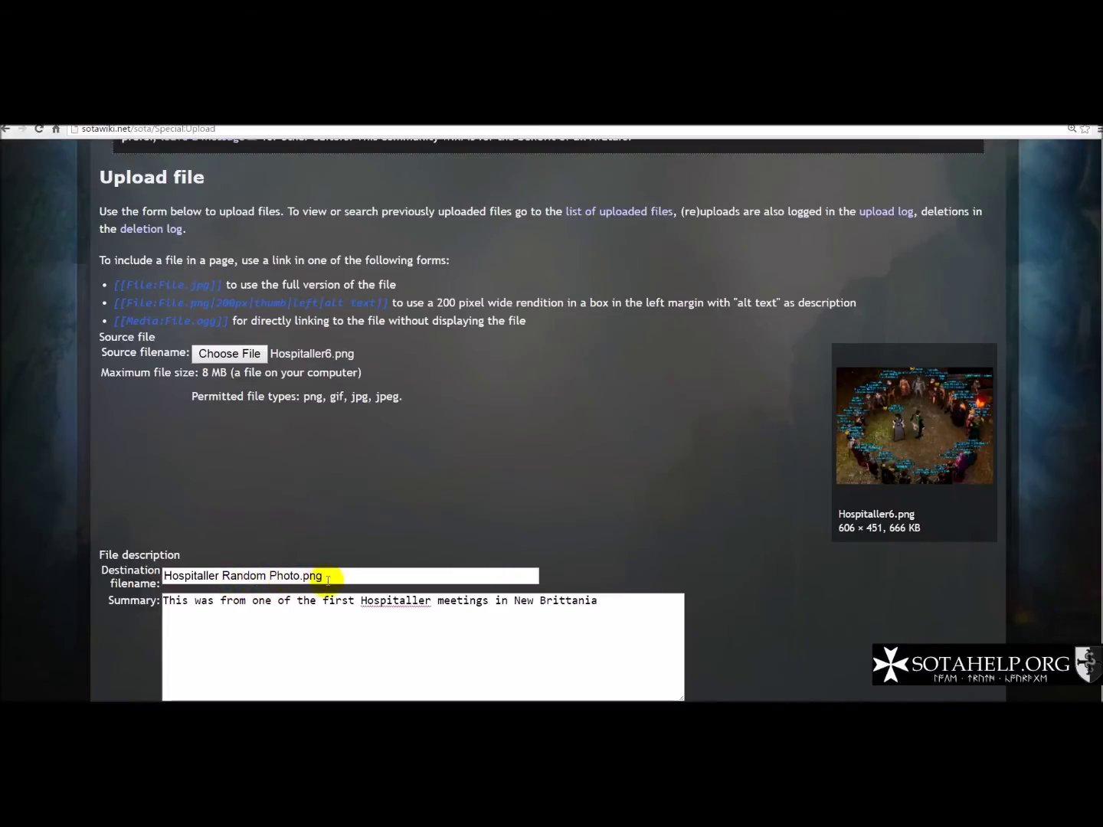
drag(352, 575, 119, 584)
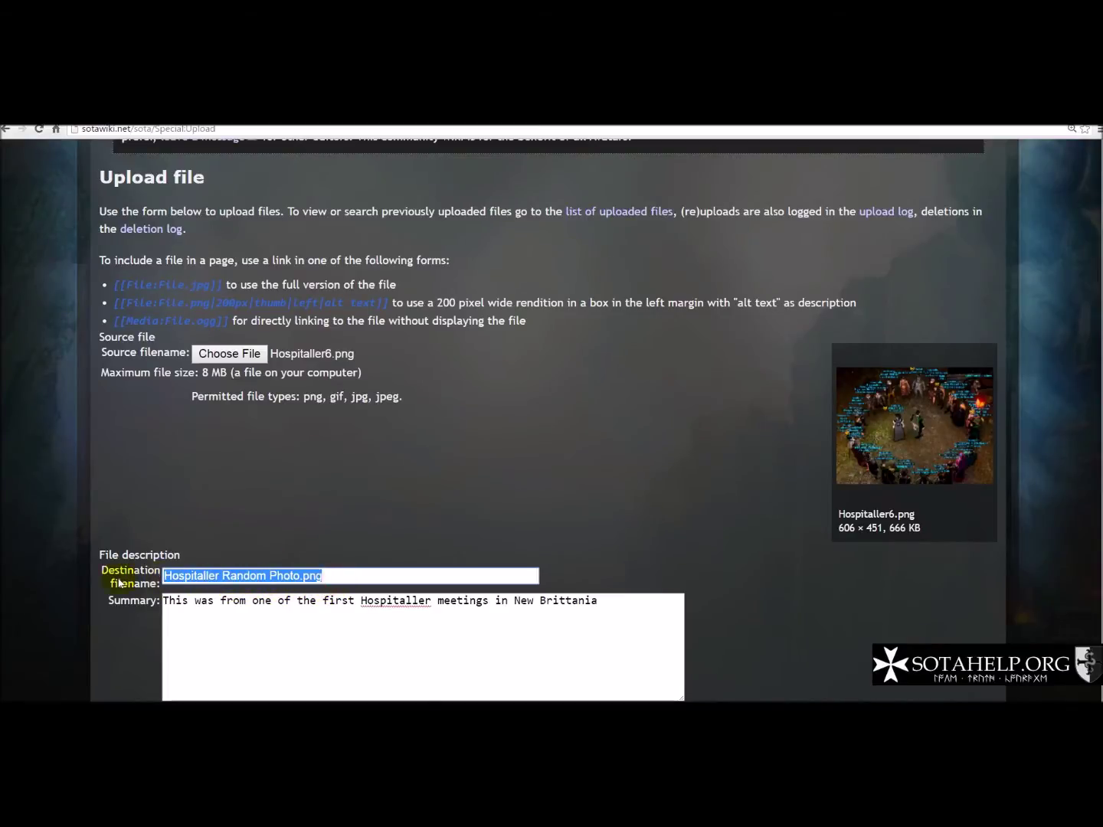
scroll(237, 549, down, 3)
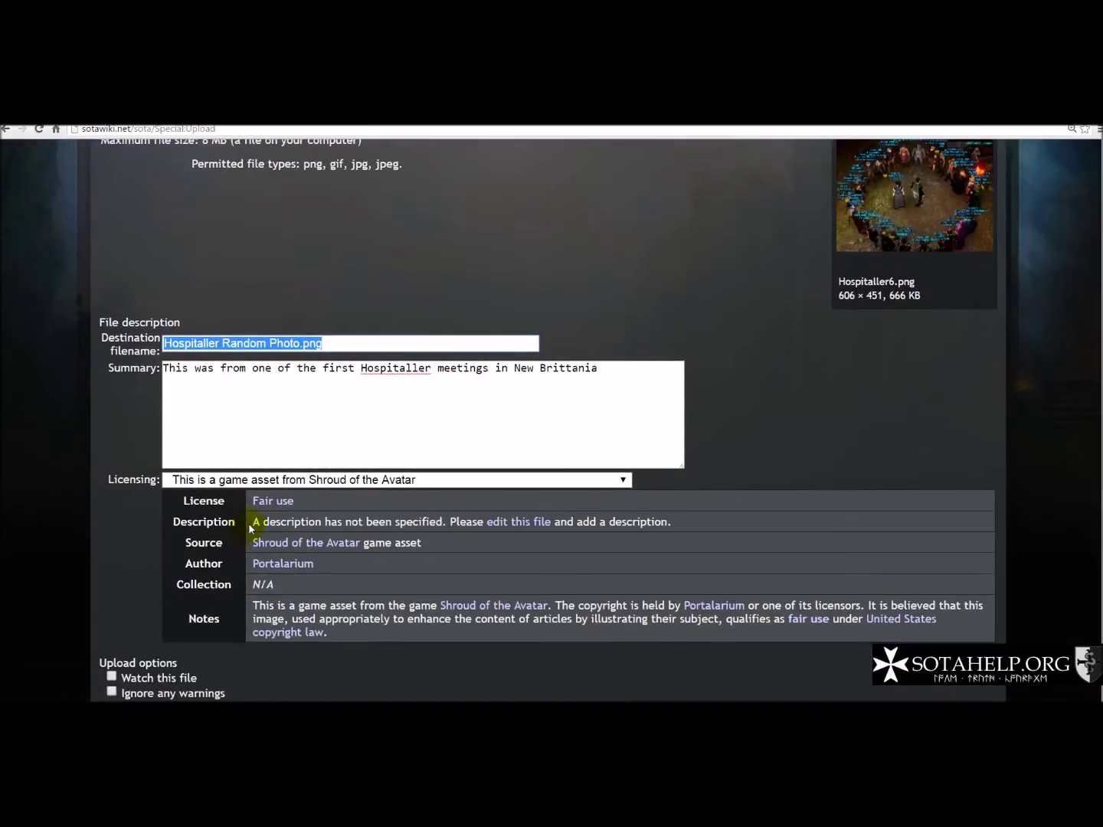
scroll(249, 528, up, 5)
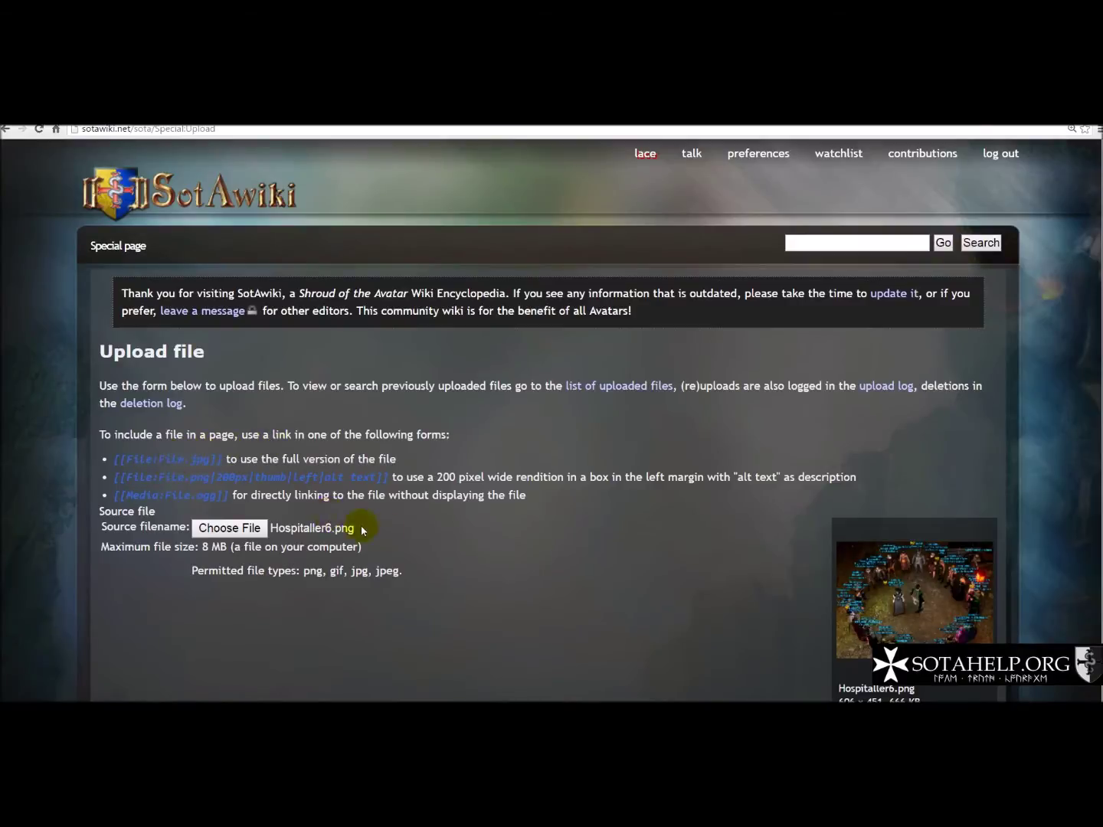
scroll(365, 524, down, 5)
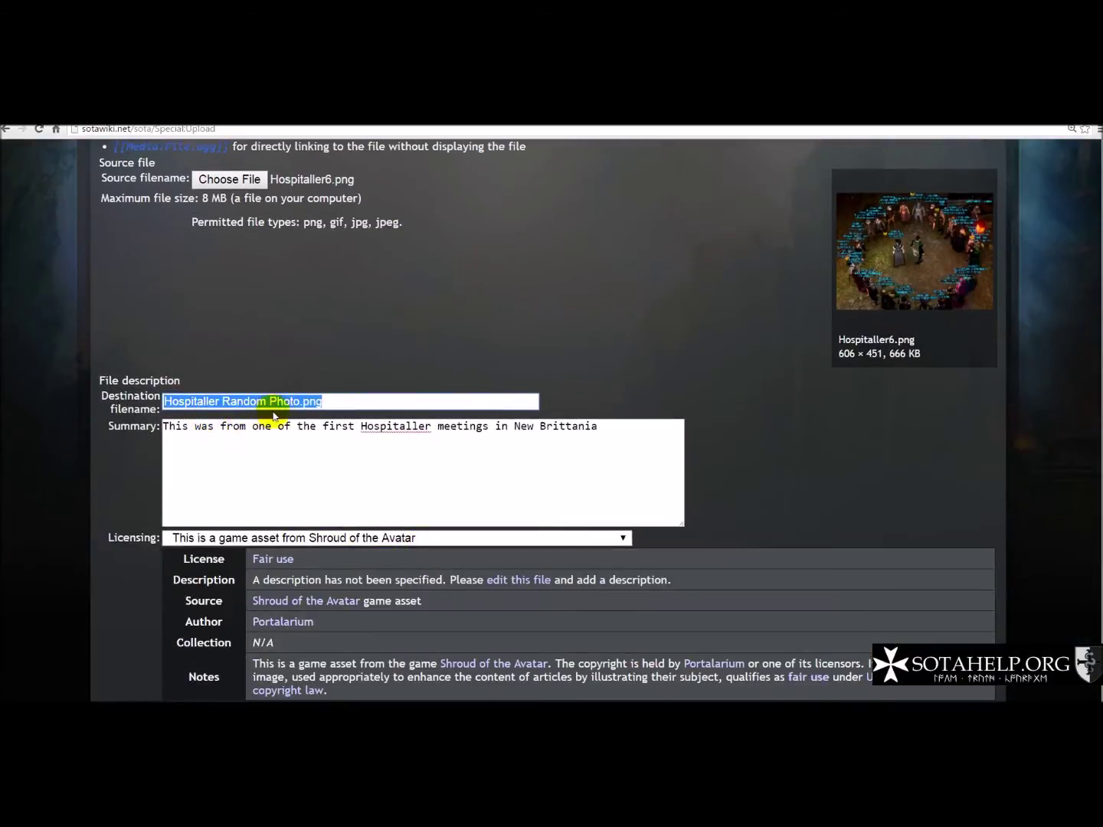
scroll(310, 408, up, 4)
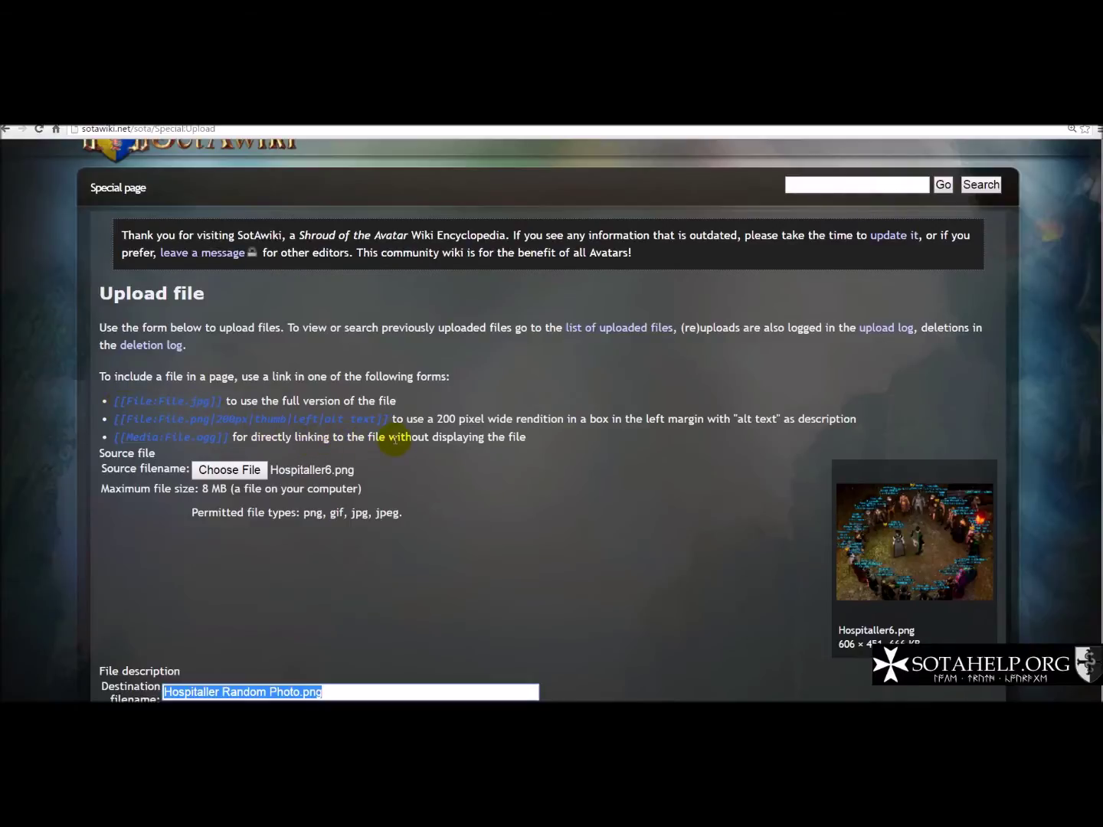
scroll(404, 435, down, 1)
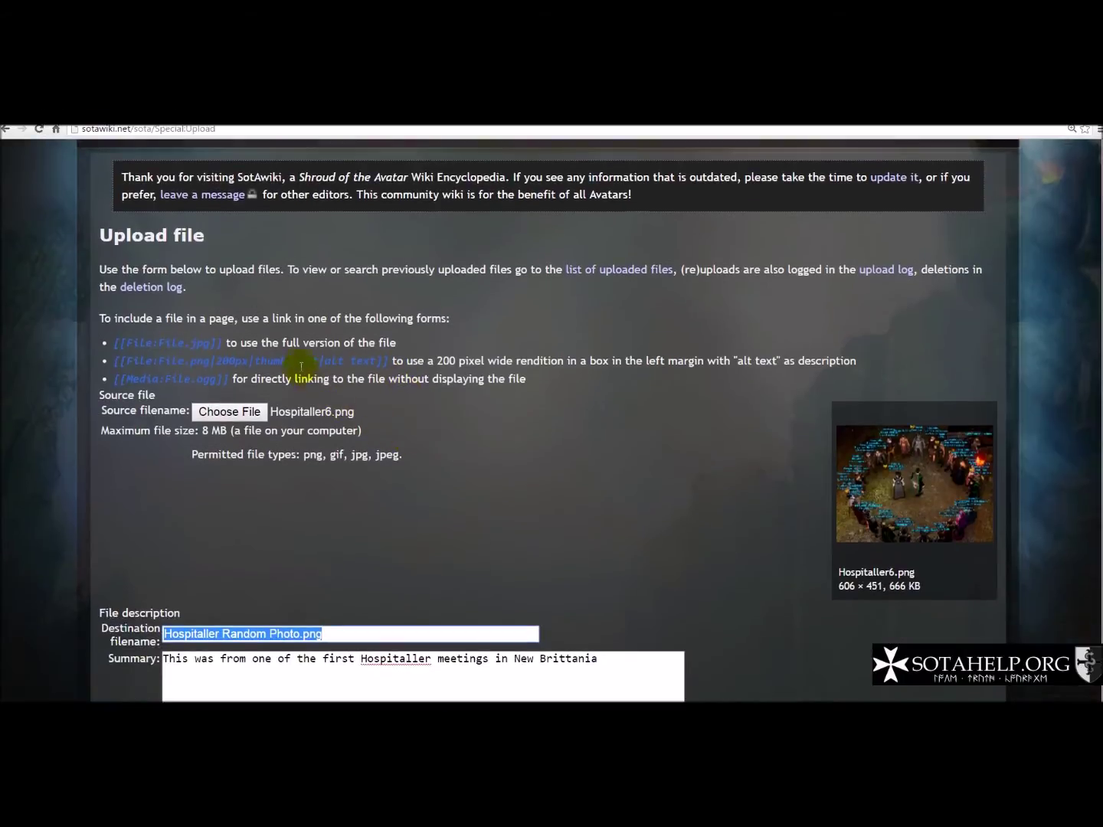
Upload the image to the wiki and view its new file page down to the summary.
scroll(298, 372, down, 6)
scroll(318, 397, down, 2)
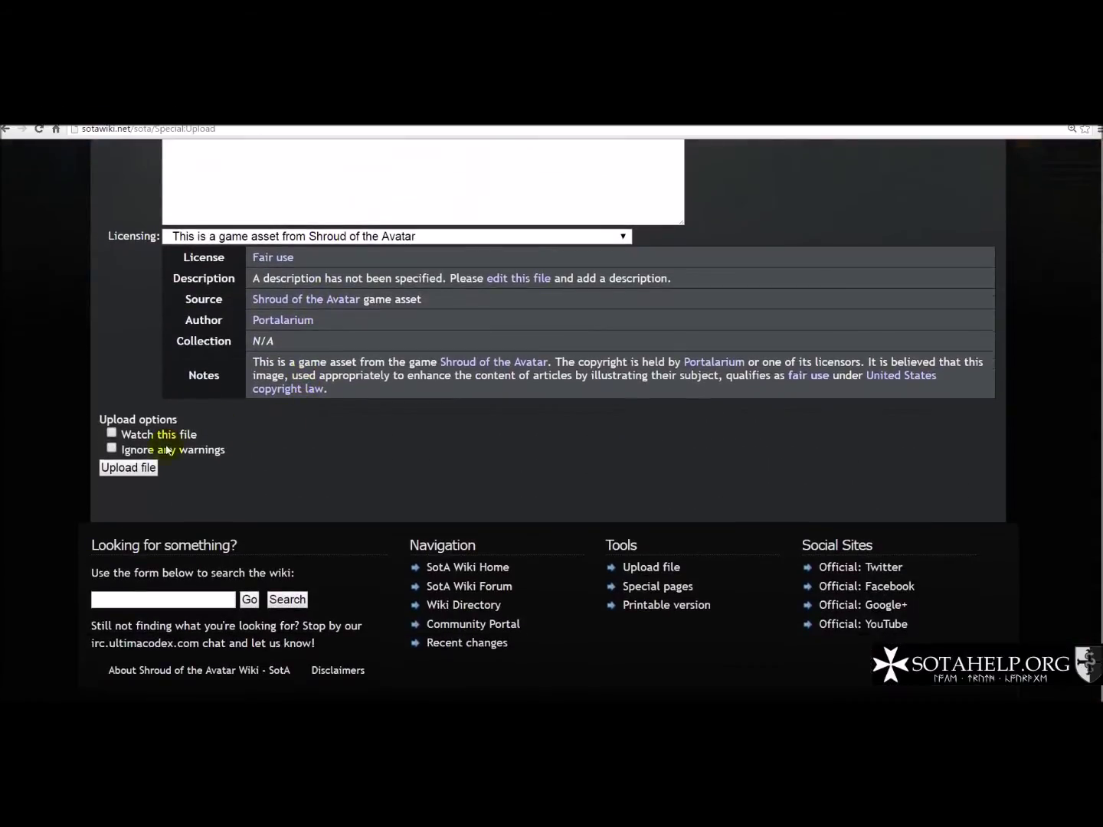
click(141, 470)
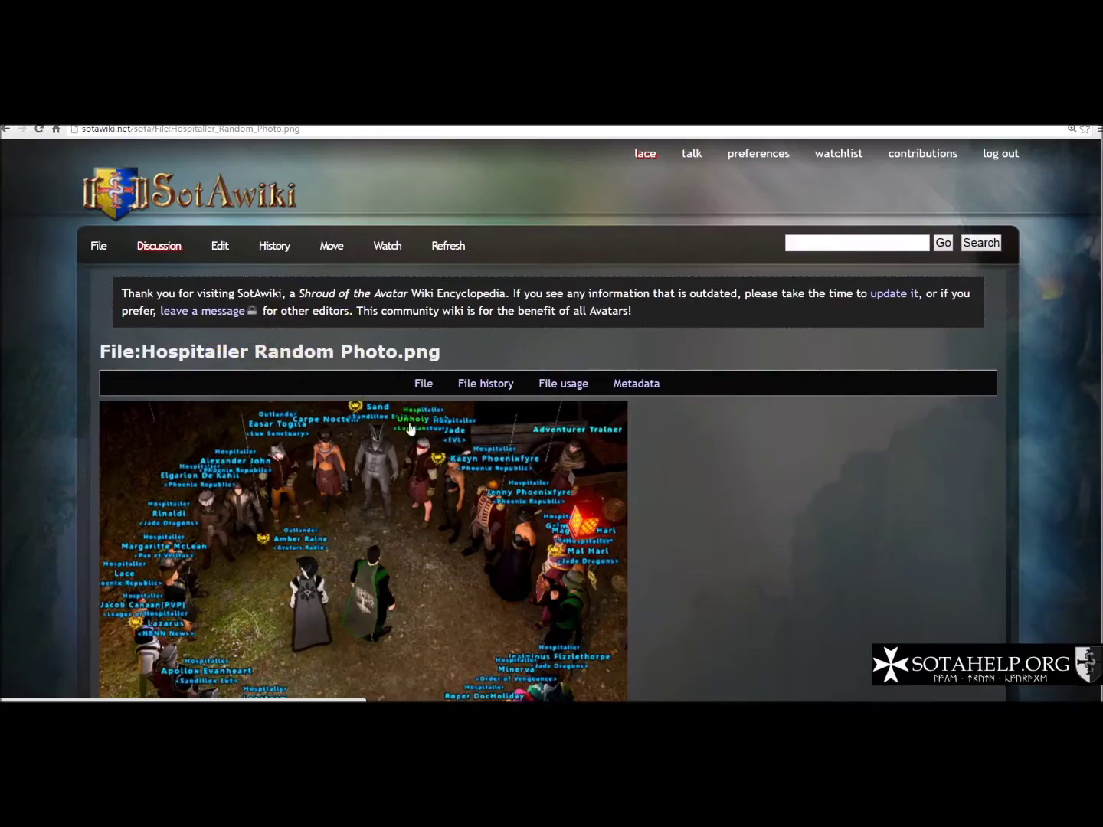
scroll(728, 500, down, 2)
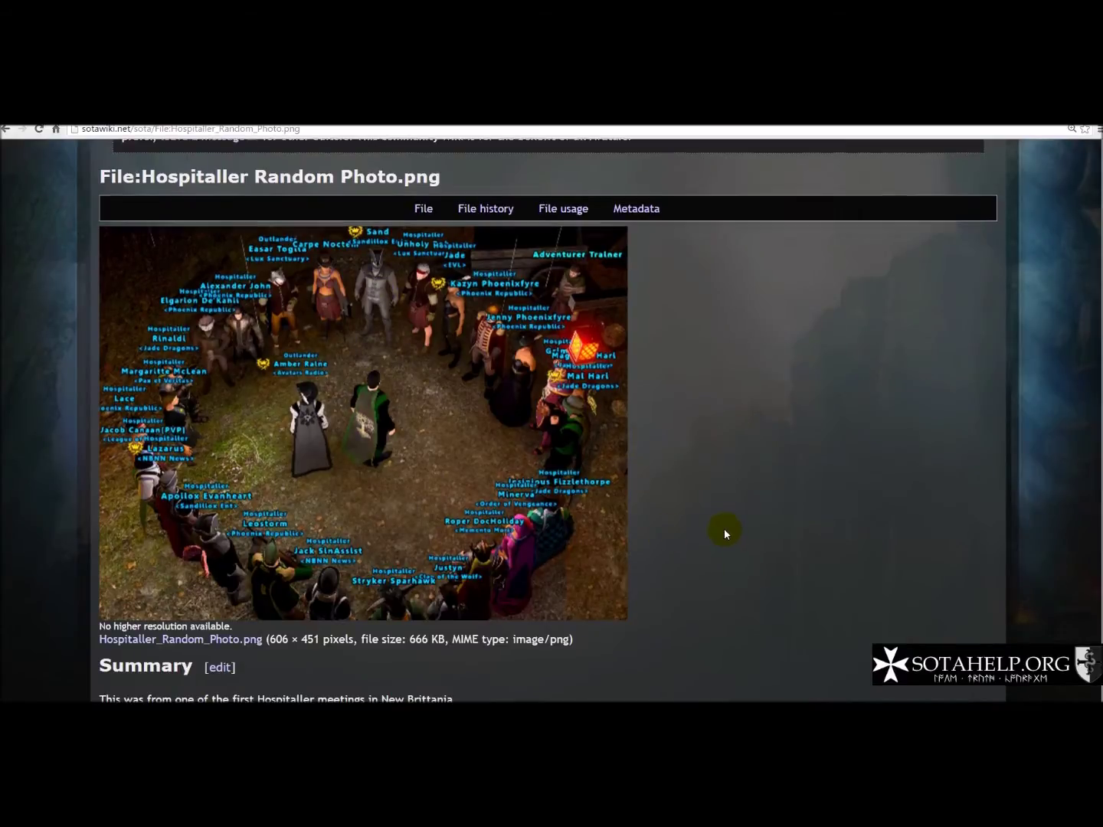
scroll(724, 529, down, 3)
scroll(724, 522, up, 4)
scroll(724, 519, up, 2)
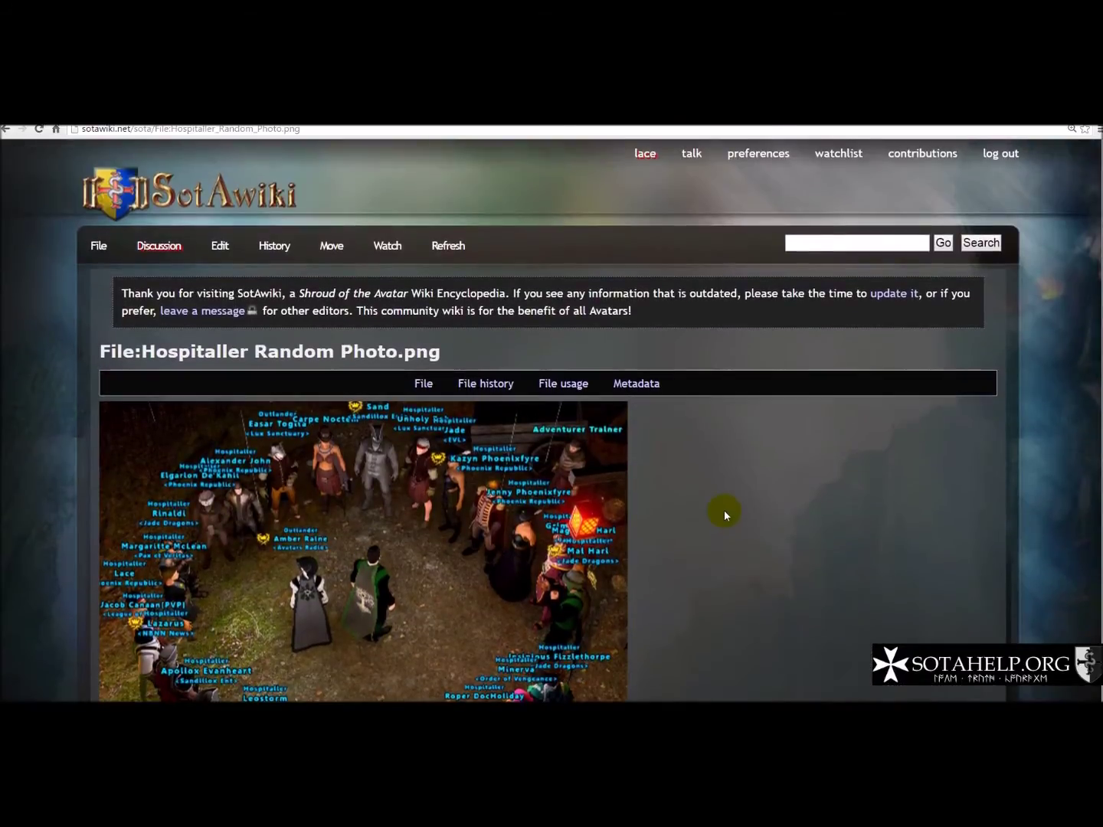
click(804, 241)
text(hospti)
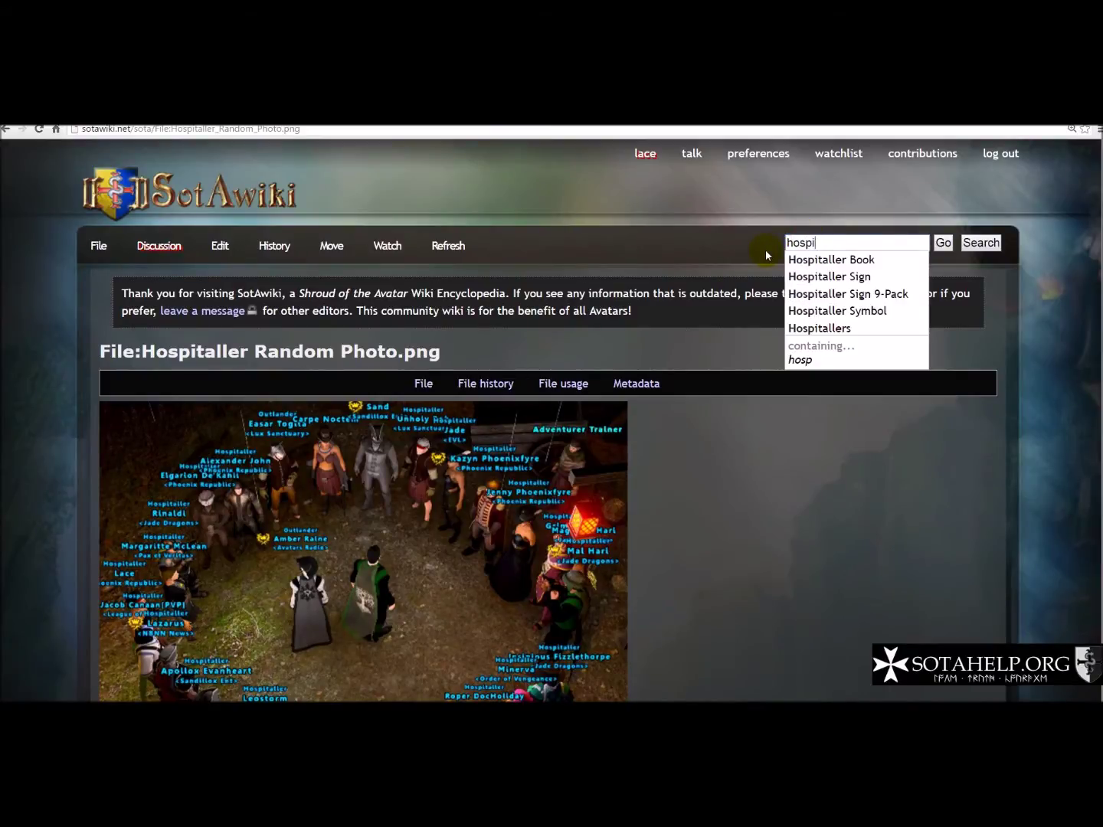
text(llaer)
key(Return)
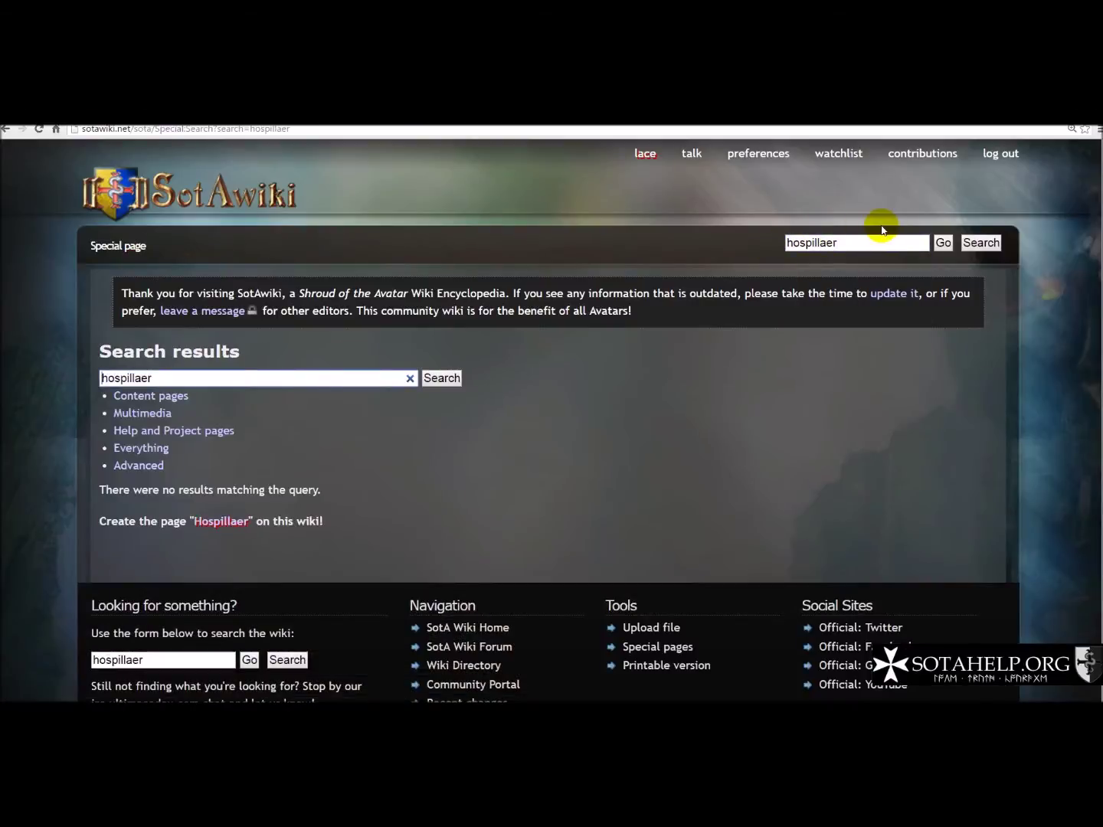
Search the wiki for "hospitaller" and look through the page title matches.
click(856, 243)
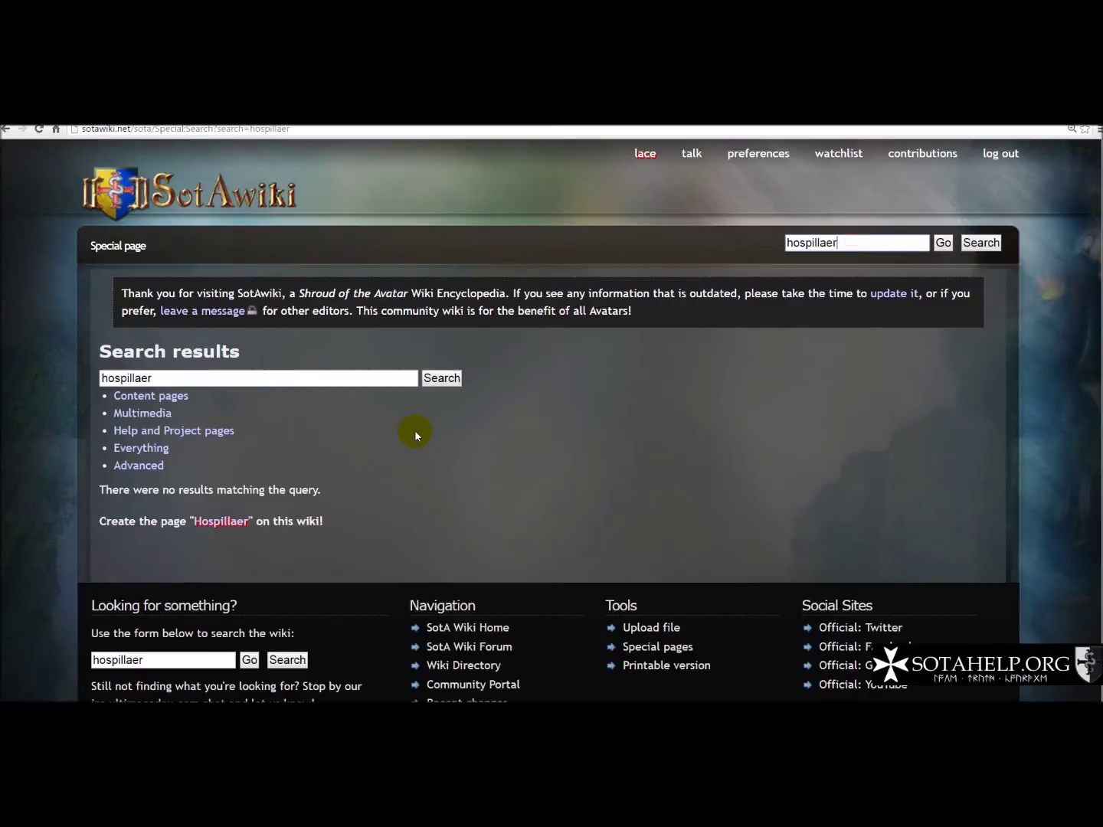
key(ctrl+a)
text(hos)
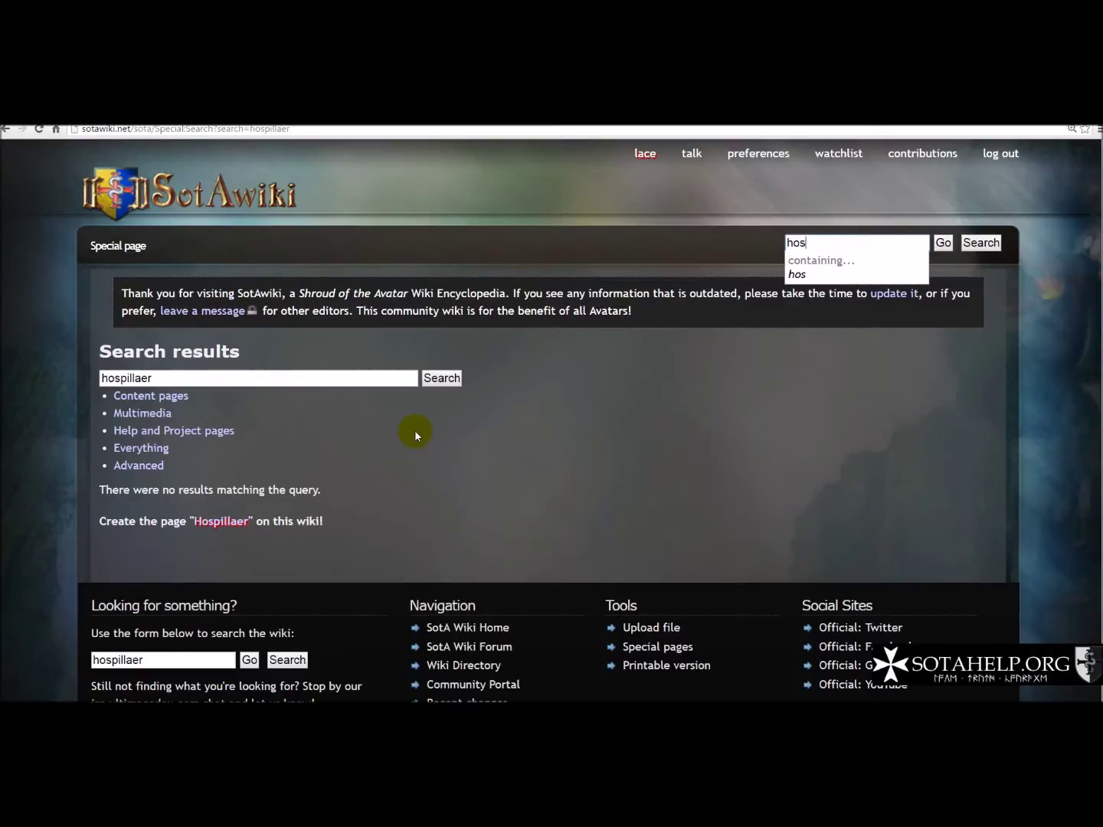
text(pit)
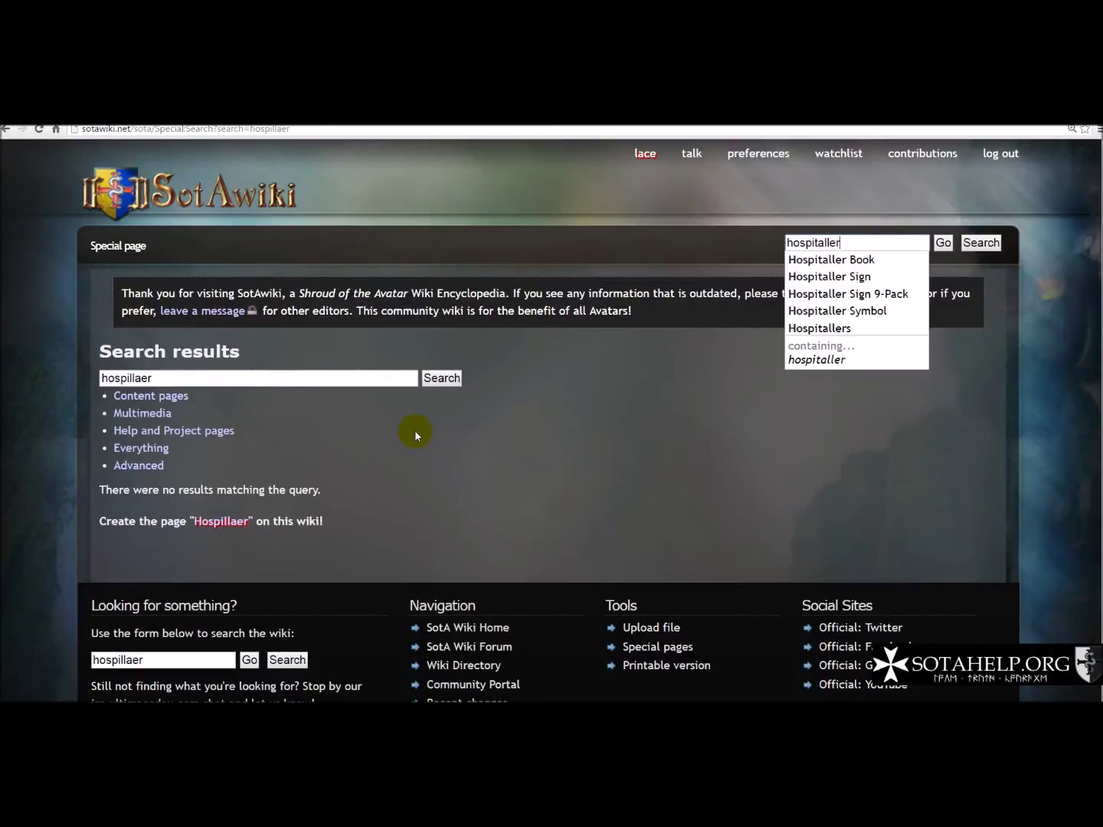
text(aller)
key(Return)
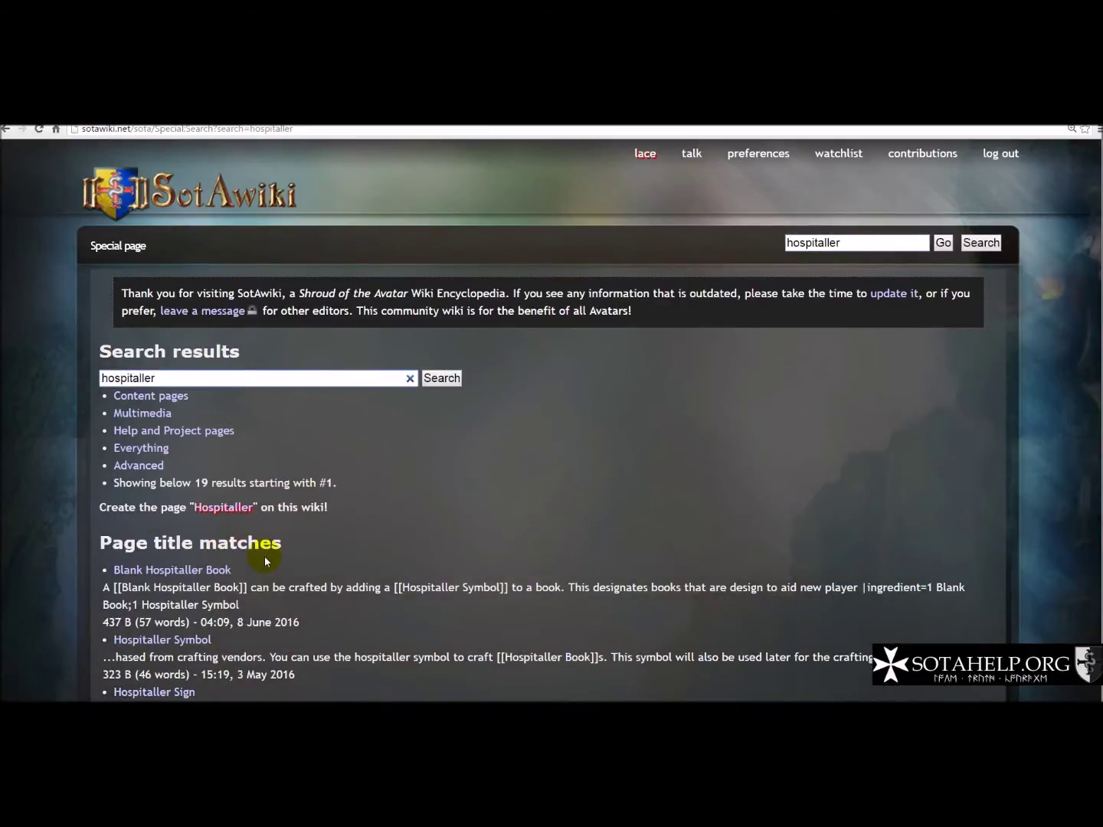
scroll(244, 550, down, 3)
scroll(266, 555, down, 1)
scroll(268, 552, up, 4)
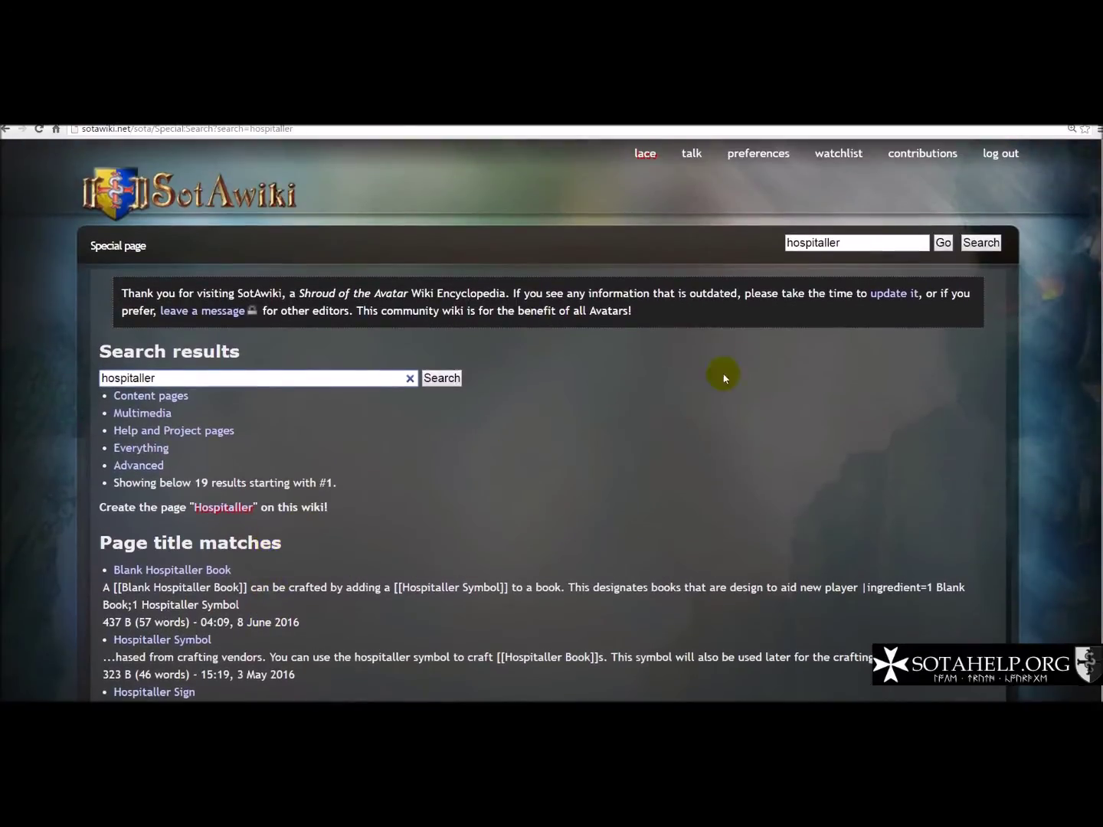
Open the wiki's Hospitallers page and look over its introduction, video and contents list.
click(843, 244)
text(s)
click(804, 290)
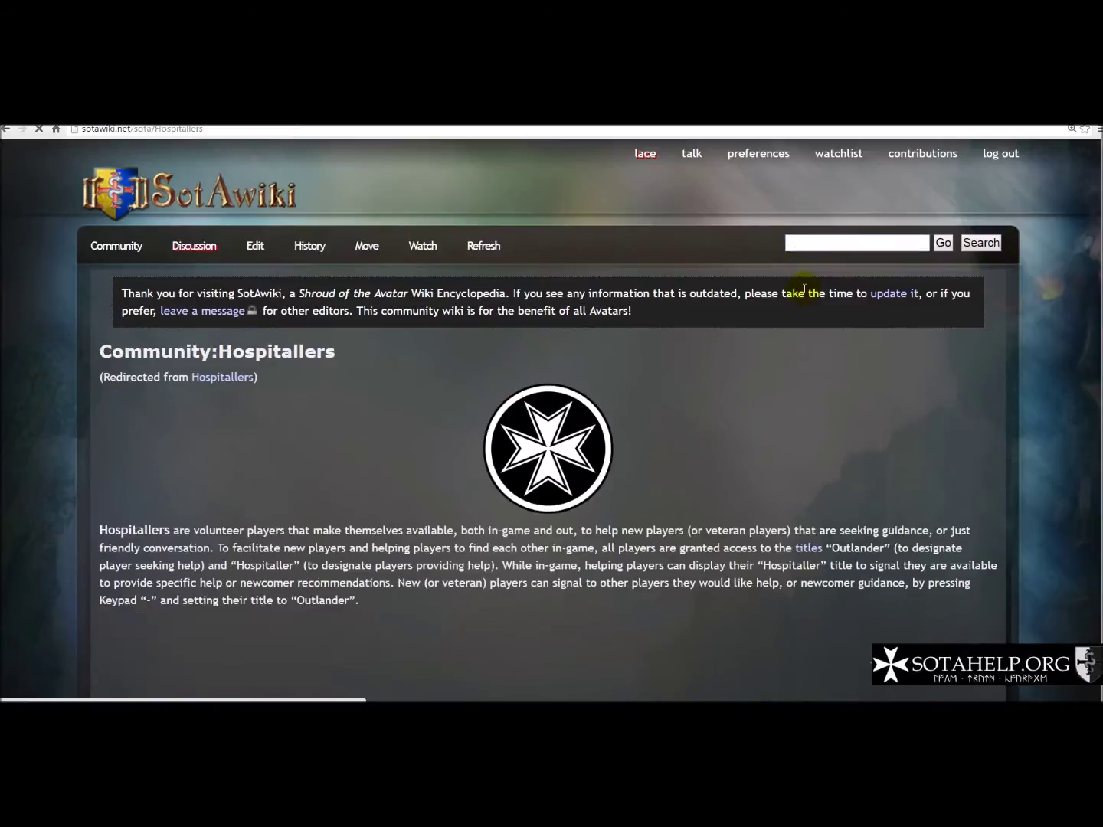
scroll(490, 399, down, 4)
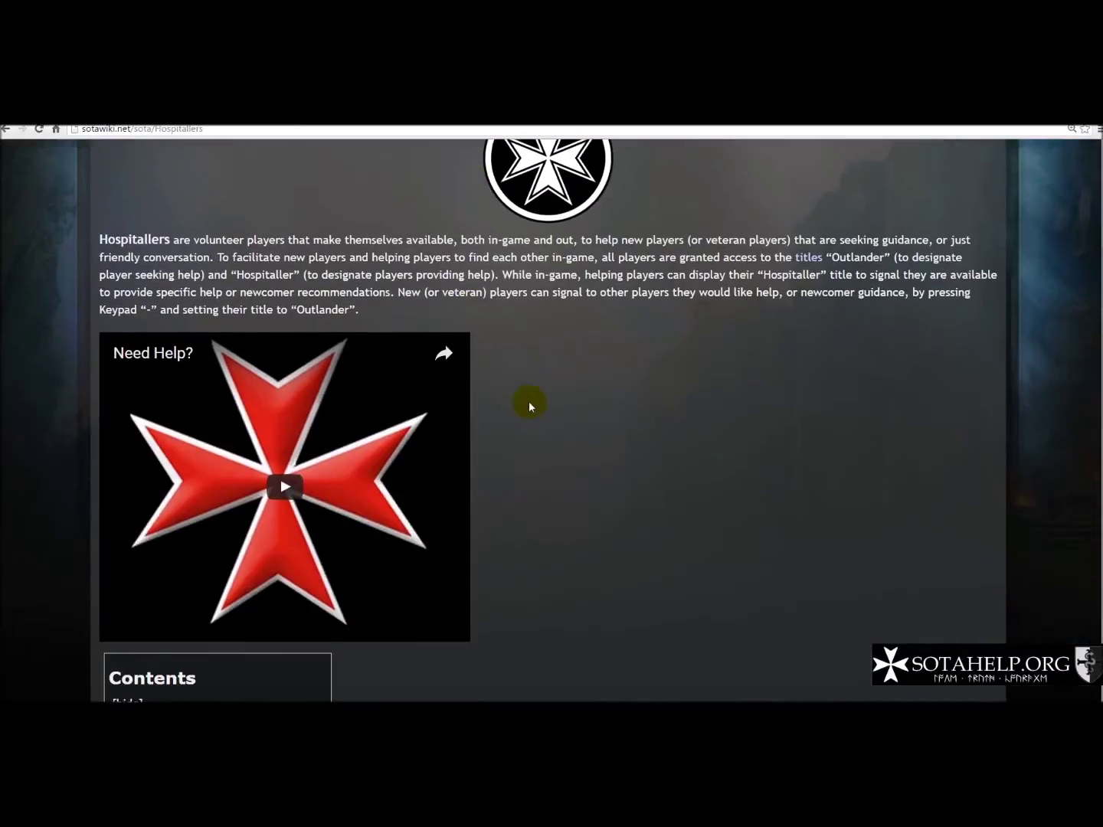
scroll(423, 437, down, 4)
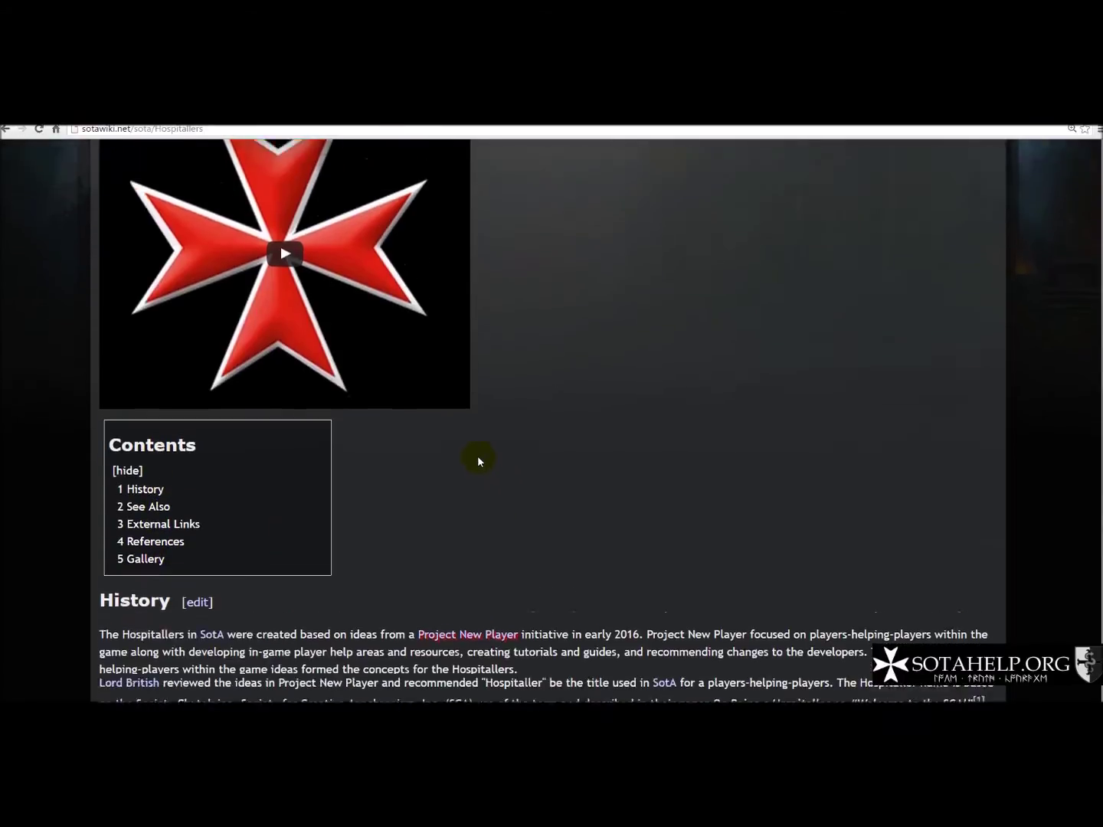
scroll(480, 458, up, 5)
scroll(617, 442, up, 2)
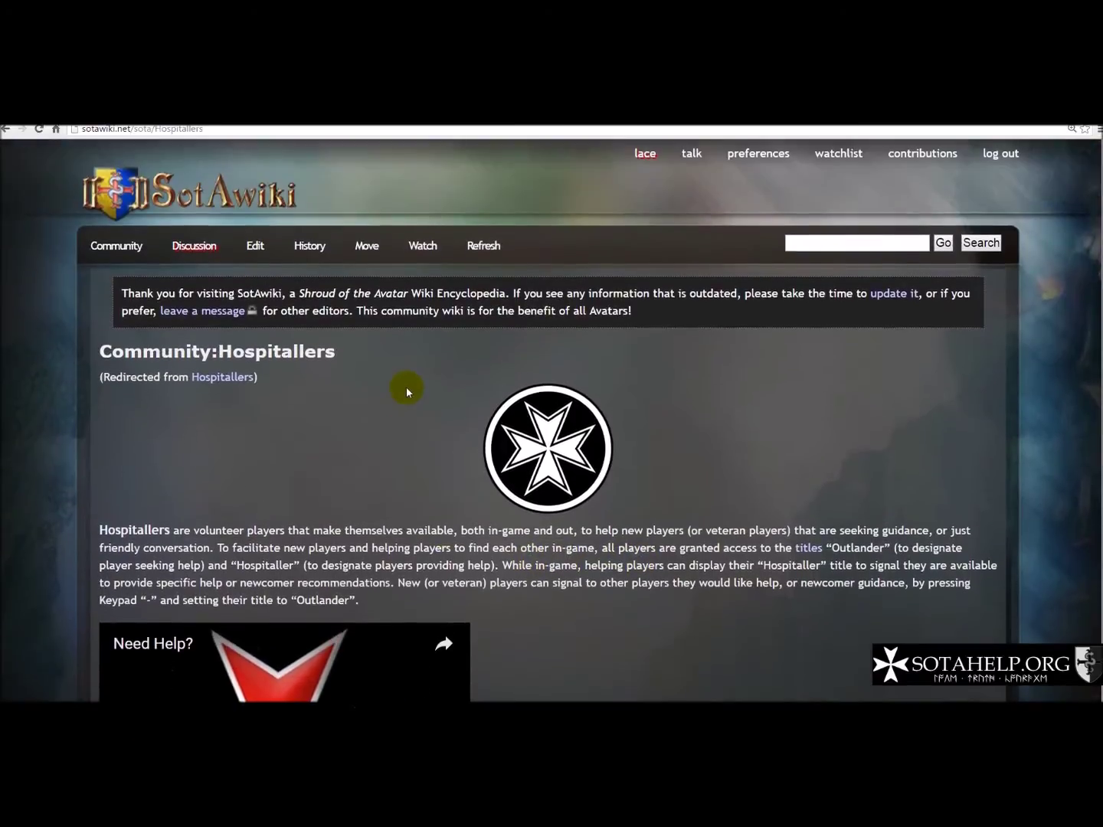
Open the Hospitallers page for editing and add [[File:Hospitaller Random Photo.png]] under the Gallery heading at the end of the text.
click(258, 246)
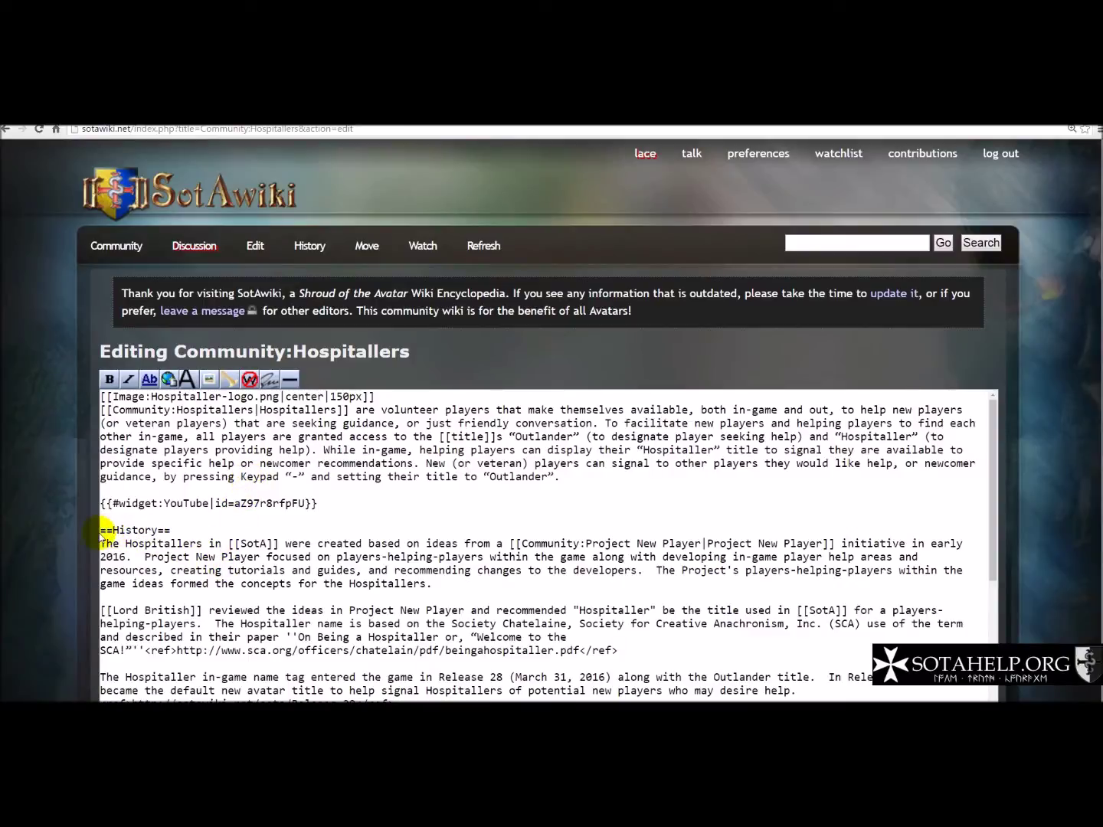
scroll(200, 540, down, 8)
scroll(227, 544, down, 2)
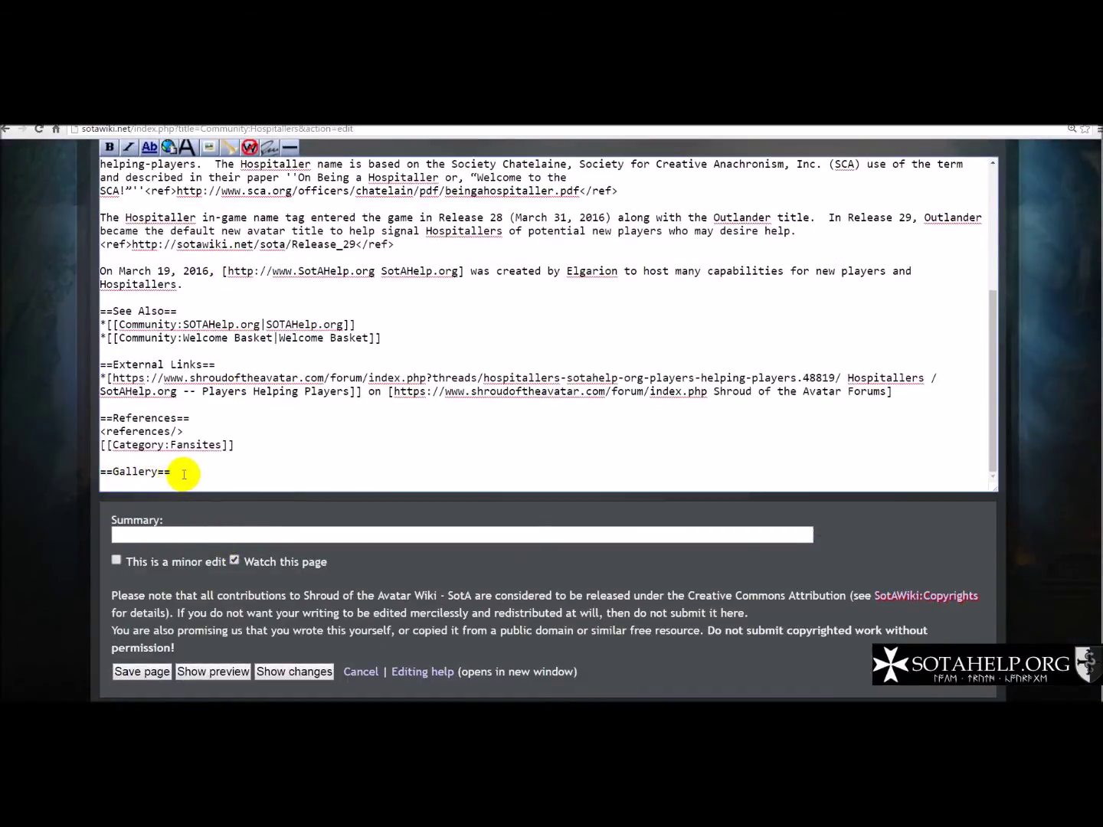
scroll(229, 394, up, 3)
scroll(231, 387, down, 5)
click(190, 297)
key(Return)
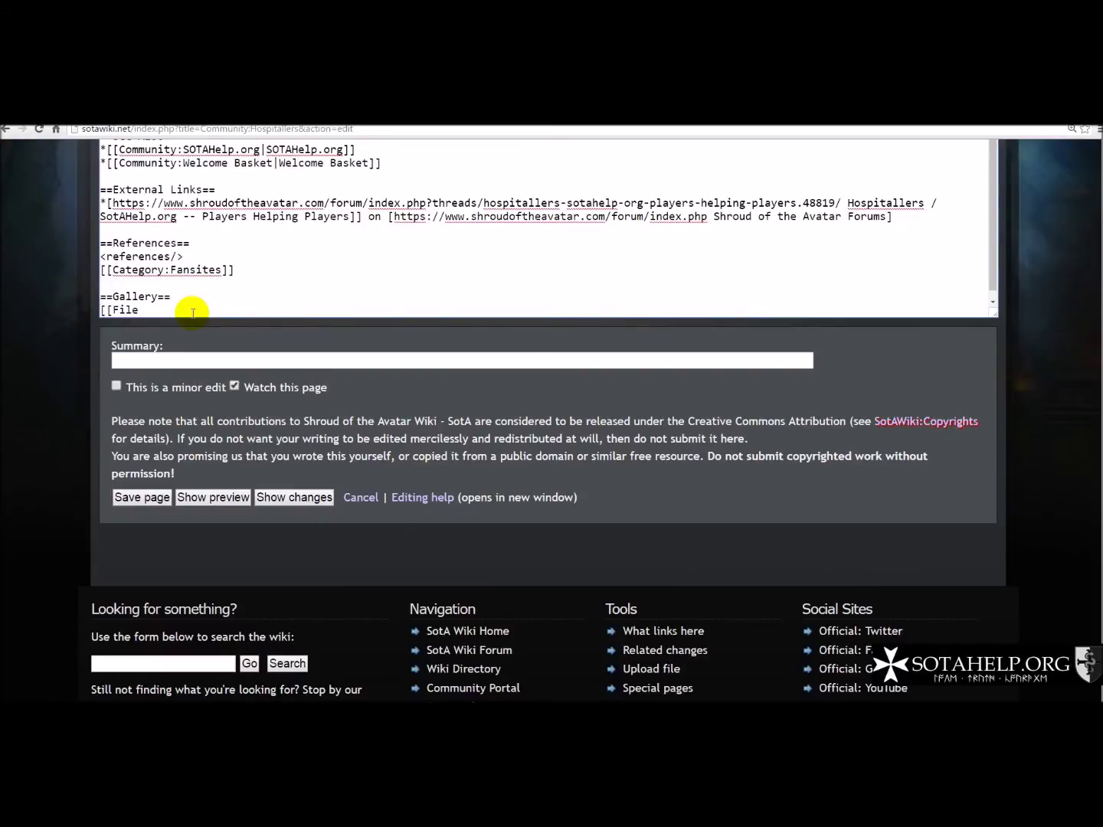
text([[File:)
text(Hospitaller Random Photo.png)
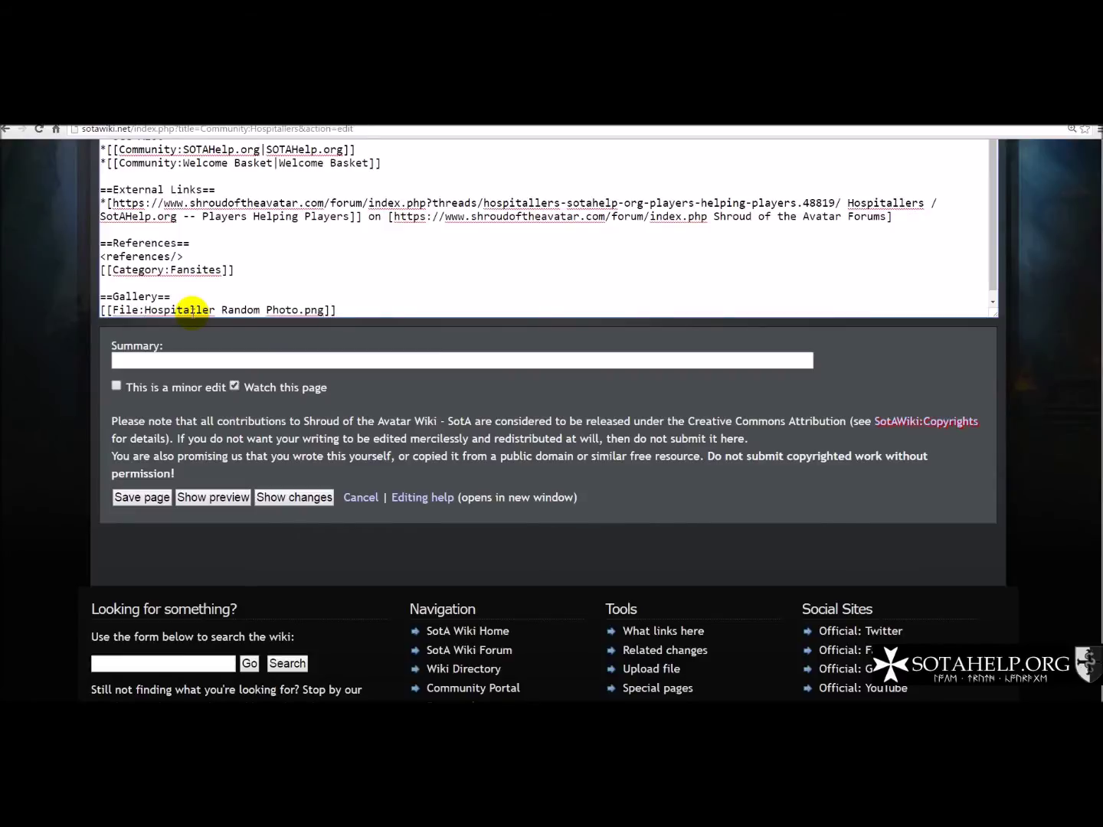
key(Return)
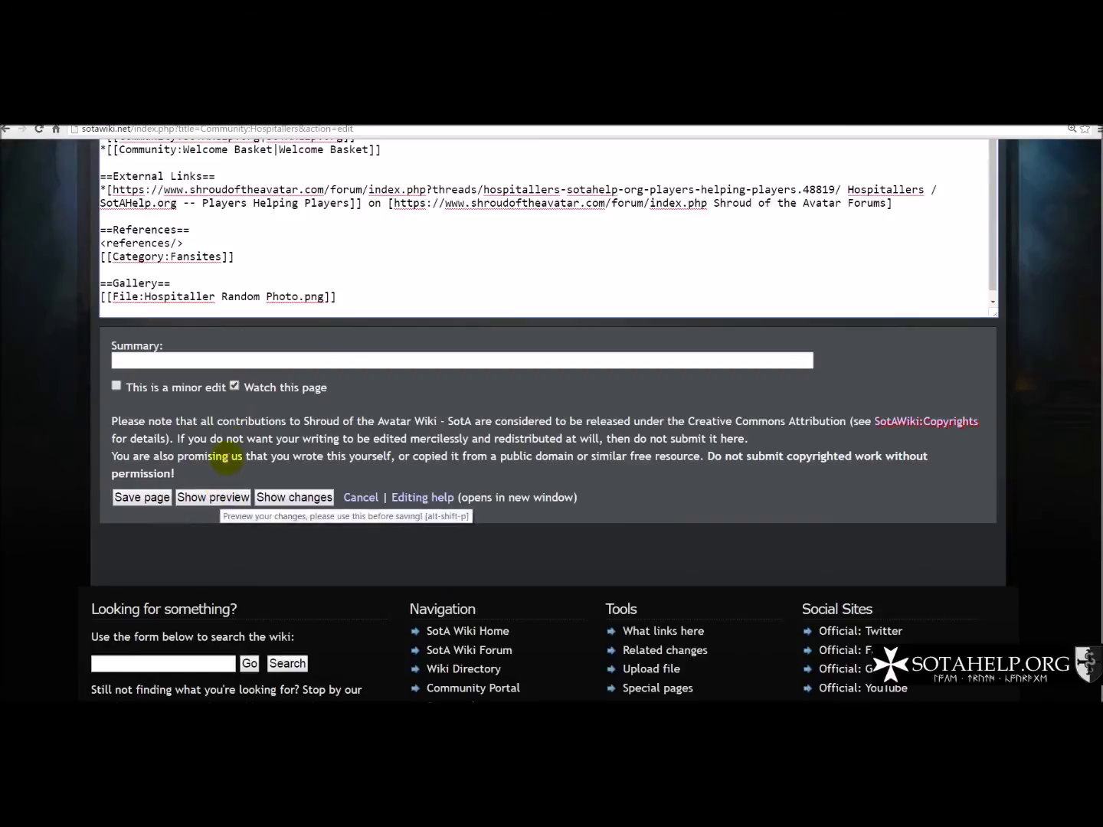
Preview the edited Hospitallers page and check the contents list, the order of the sections and the Gallery image.
click(211, 498)
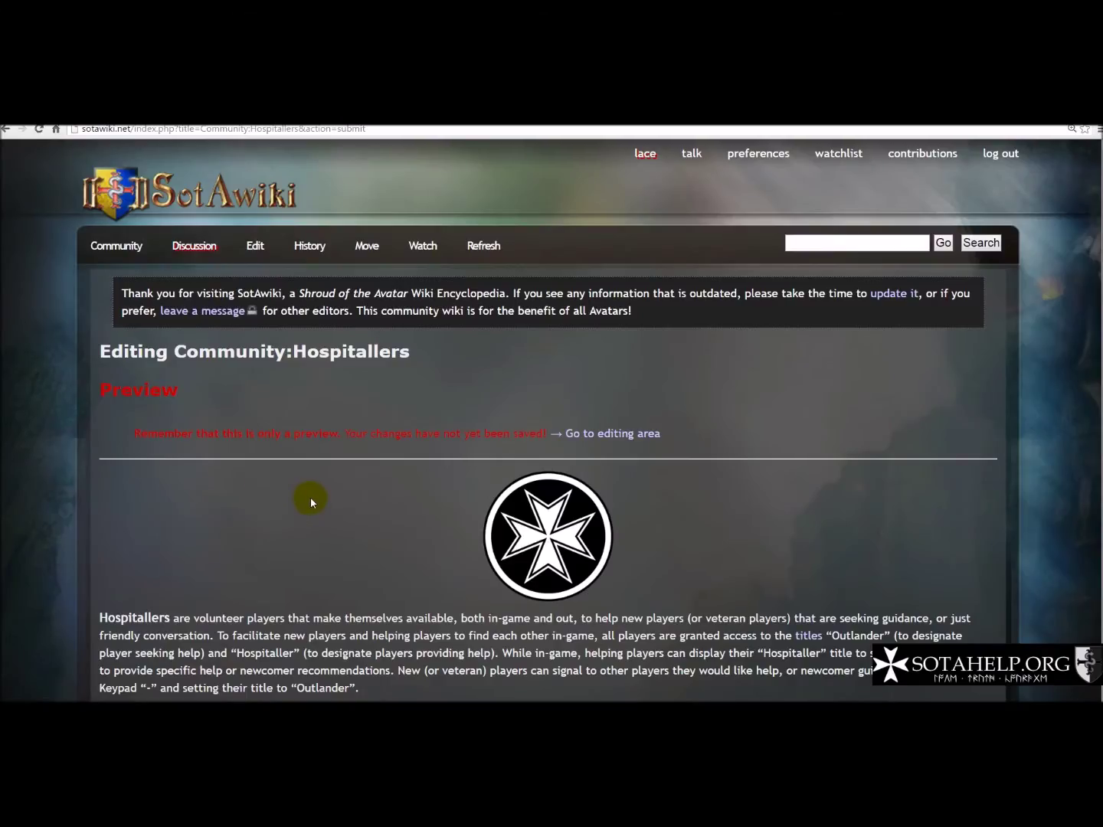
scroll(390, 479, down, 7)
scroll(414, 460, down, 15)
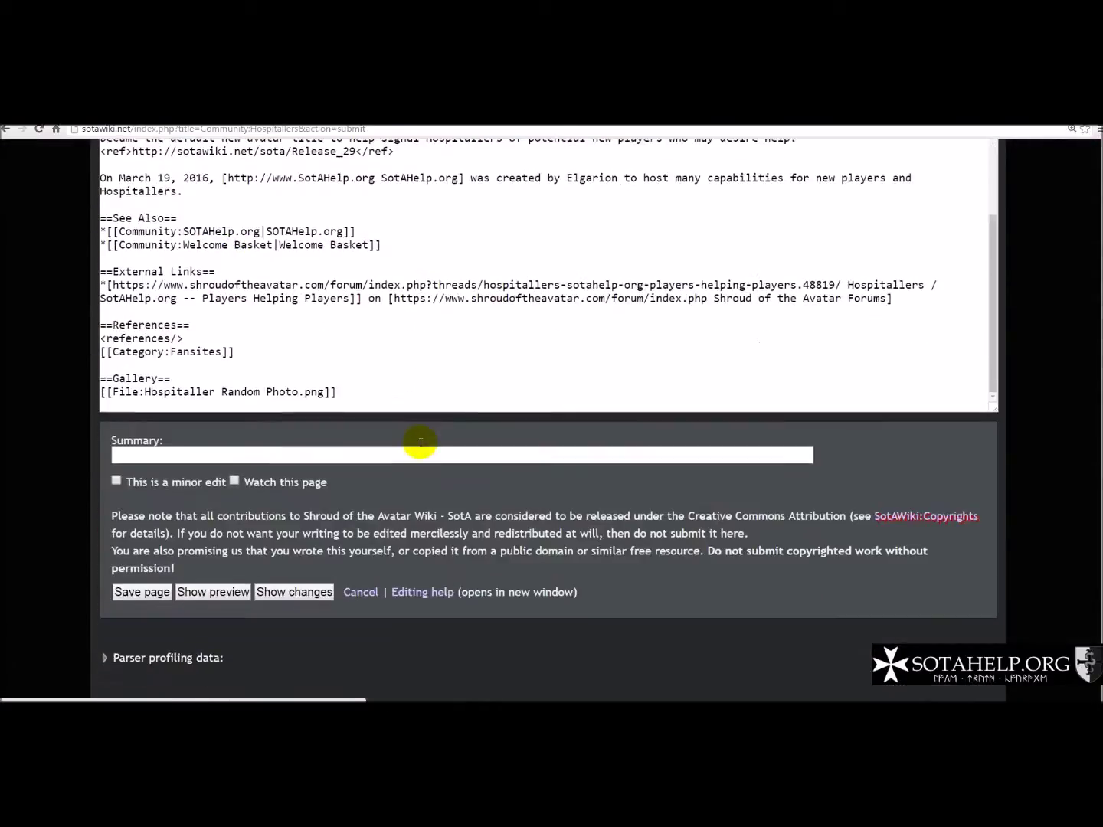
scroll(419, 442, up, 8)
scroll(420, 439, up, 9)
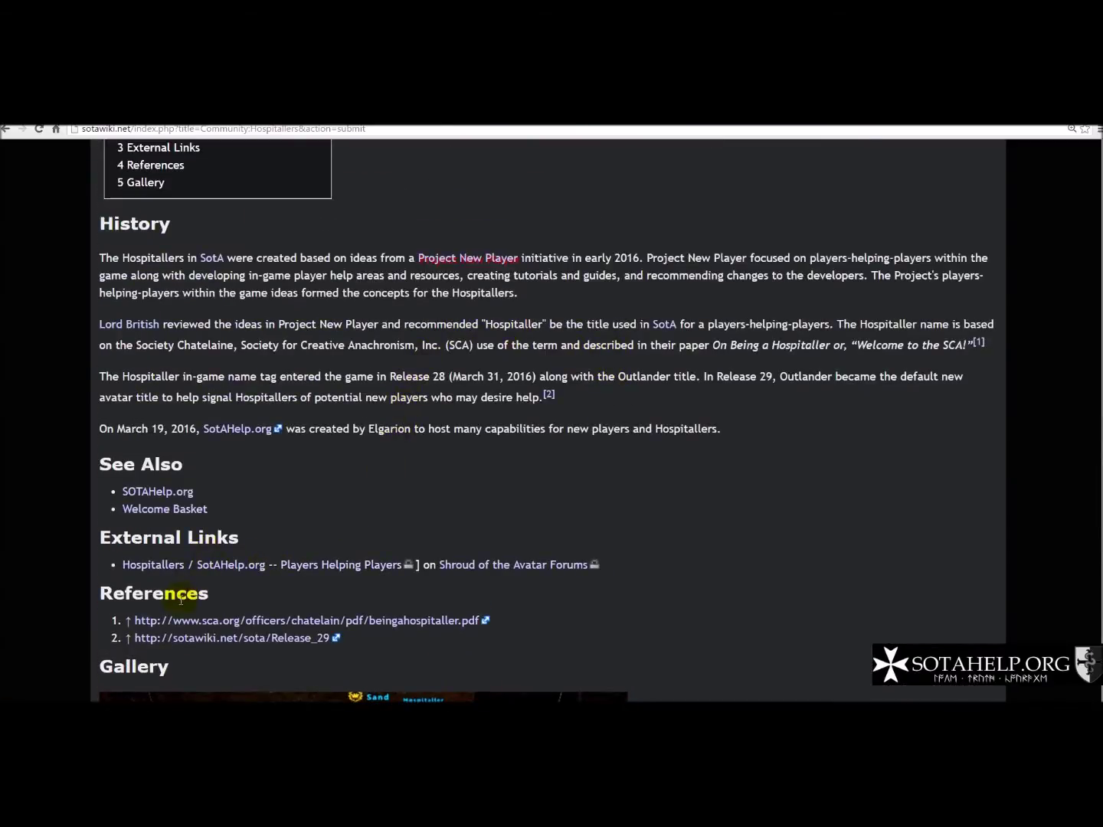
scroll(667, 590, down, 3)
scroll(739, 568, up, 9)
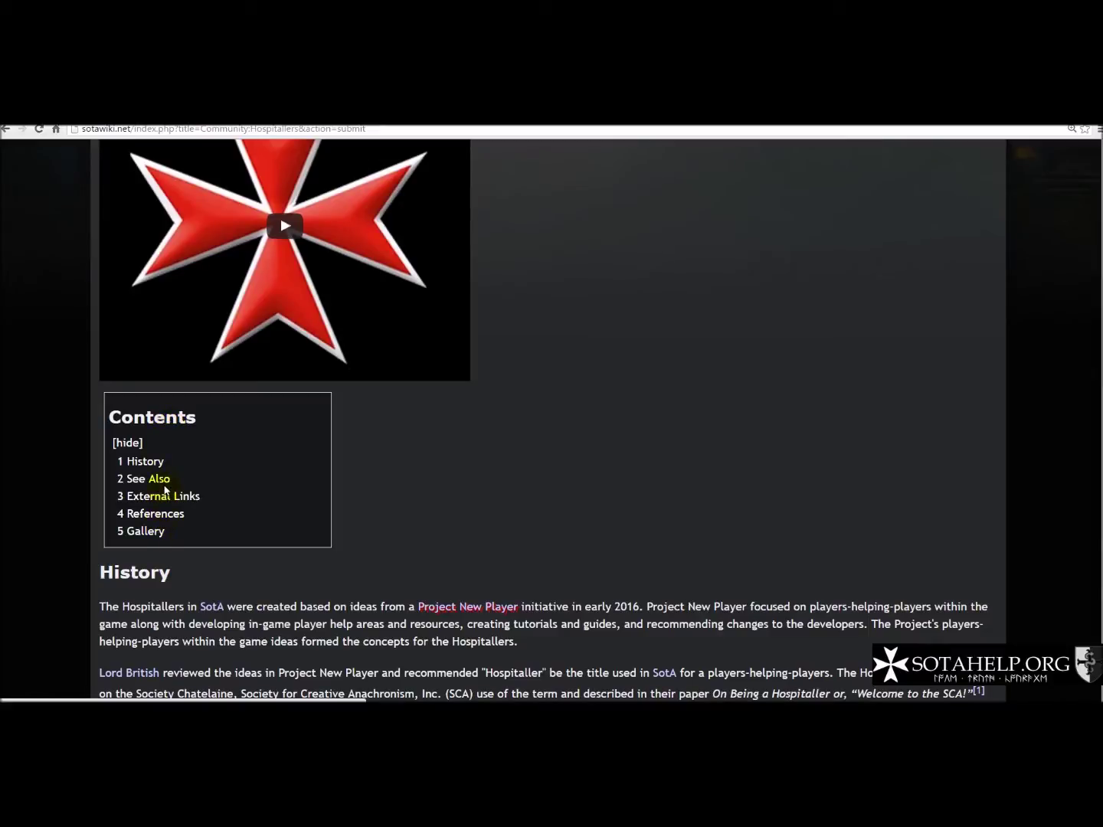
scroll(638, 572, down, 1)
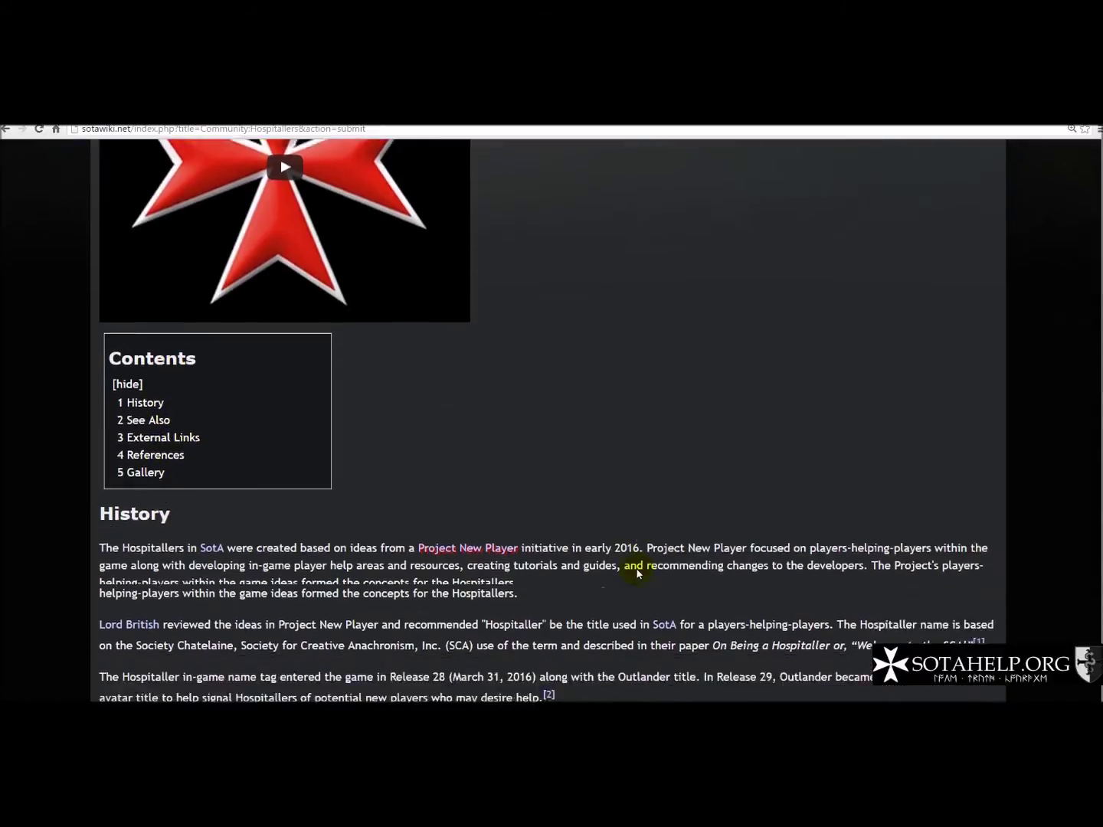
scroll(636, 573, down, 2)
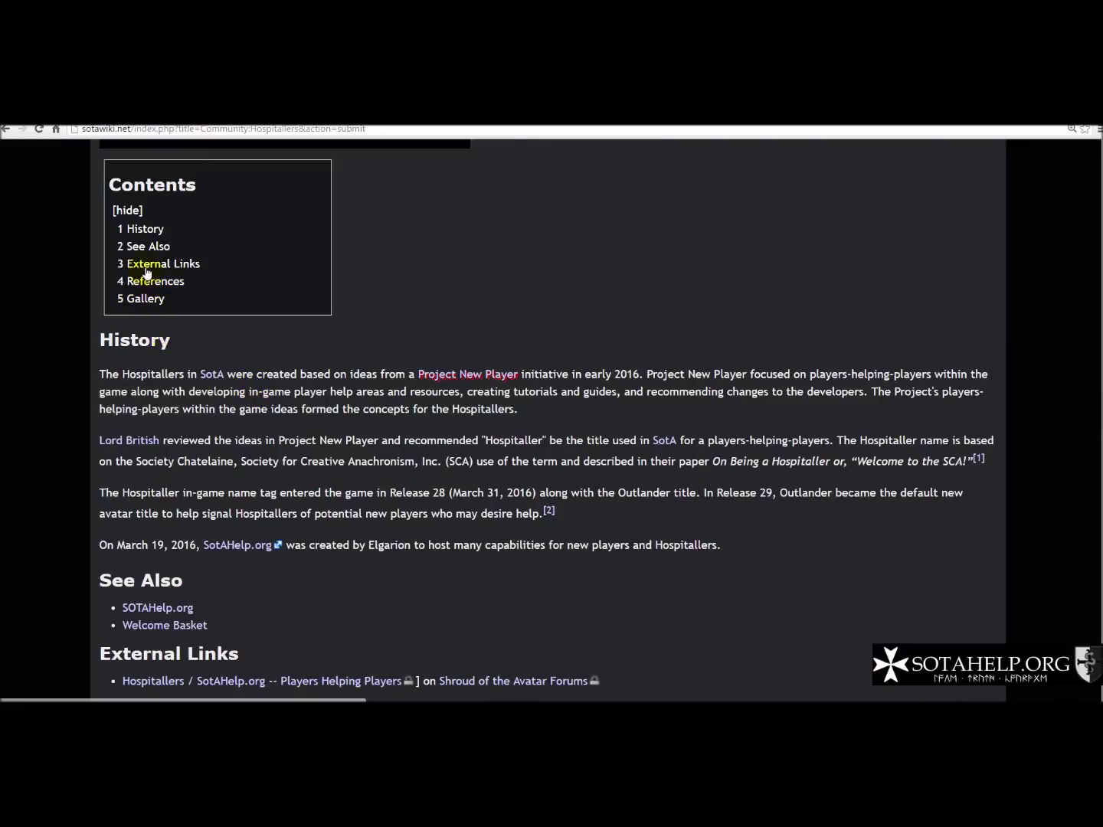
scroll(321, 462, down, 3)
scroll(321, 462, down, 10)
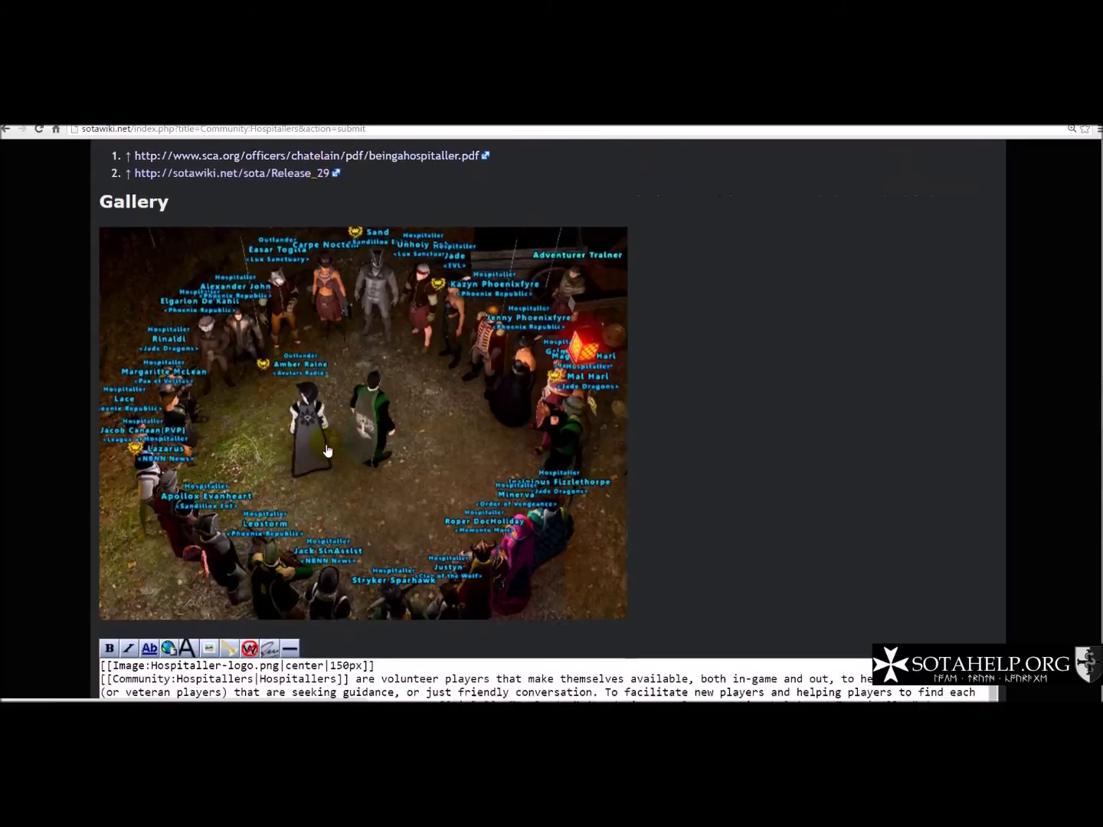
Cut the Gallery heading and its image line from the end of the page text.
click(228, 535)
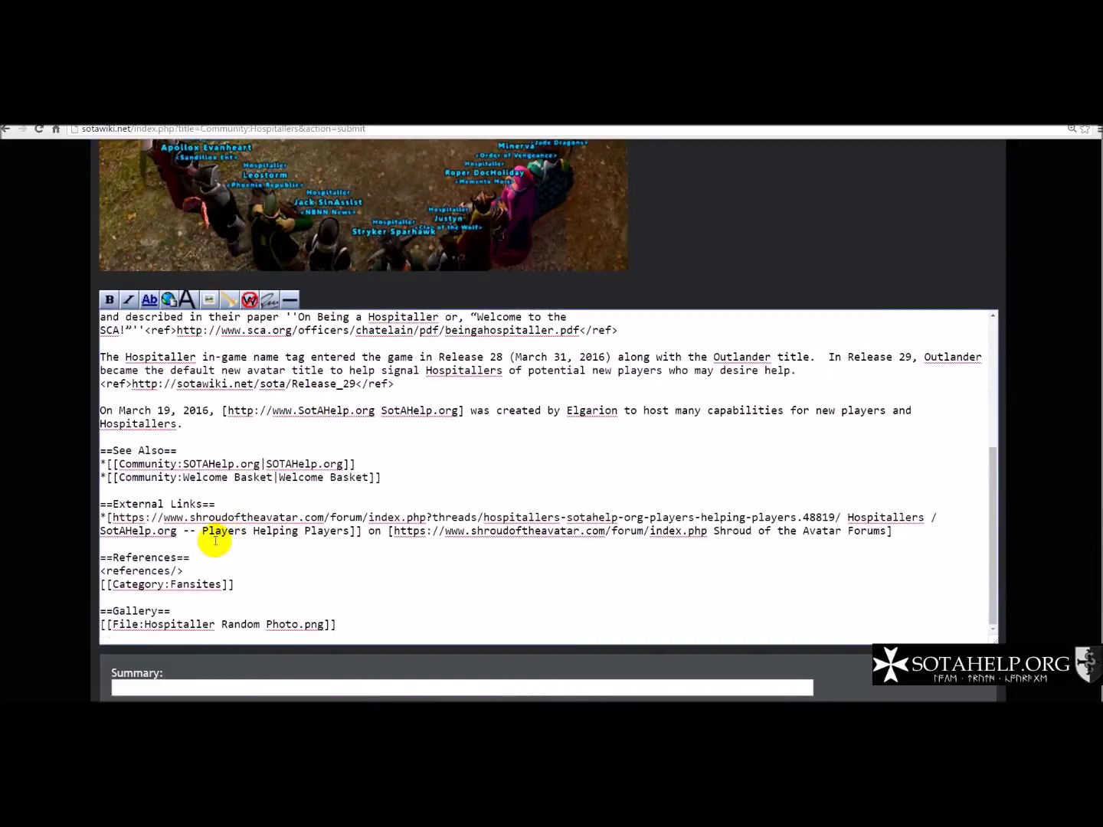
click(382, 625)
drag(383, 625, 78, 611)
key(ctrl+c)
key(BackSpace)
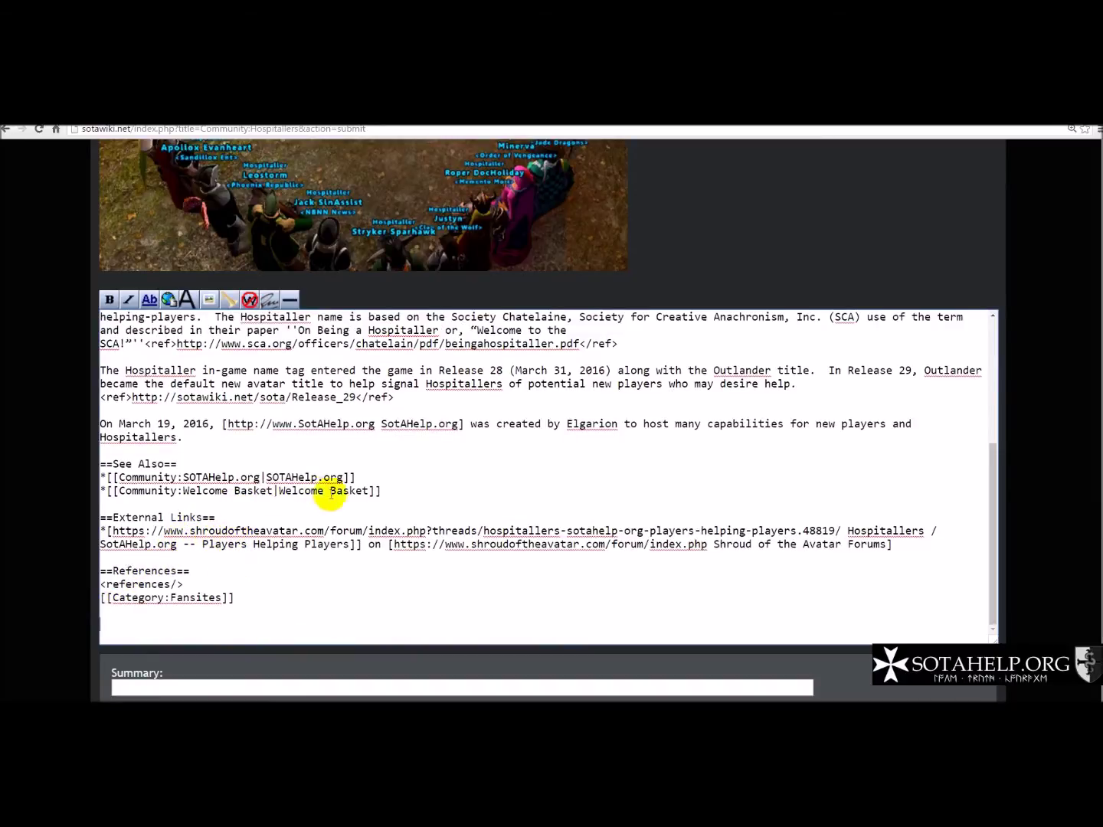
Paste the Gallery section between the History text and the See Also heading, leaving a single blank line before See Also.
click(410, 487)
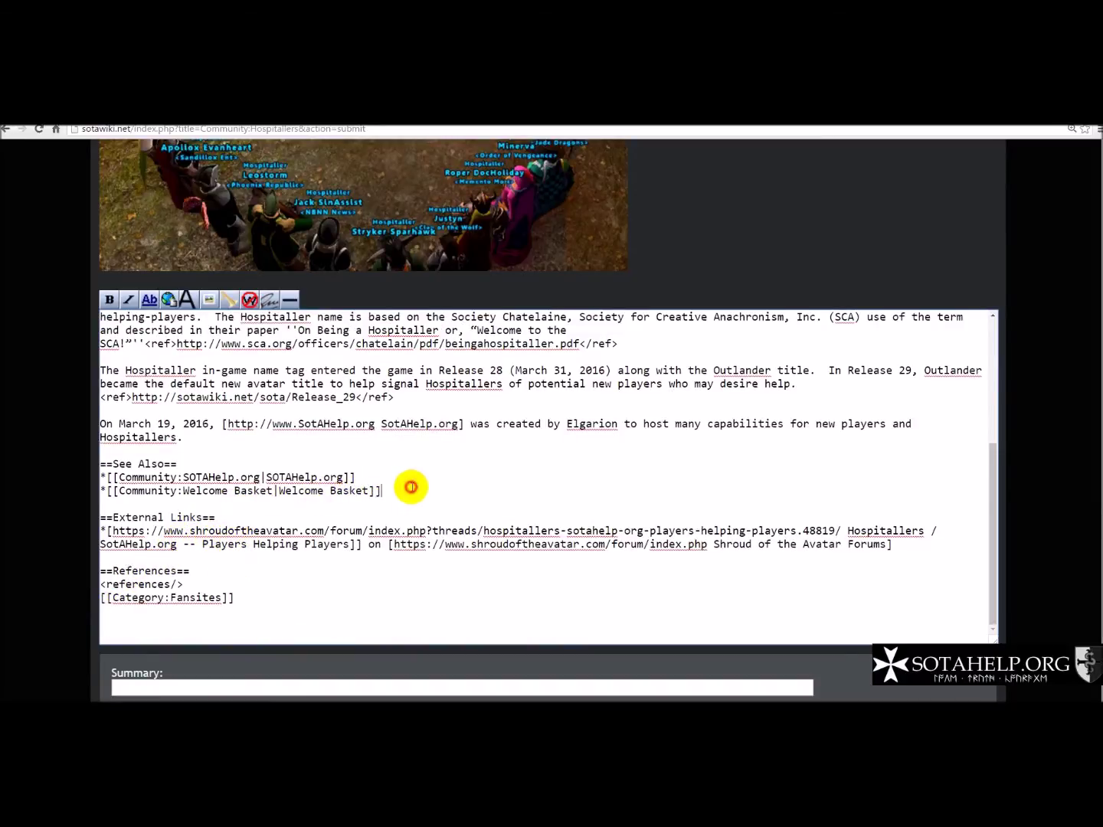
click(248, 443)
key(Return)
key(Return)
key(Return)
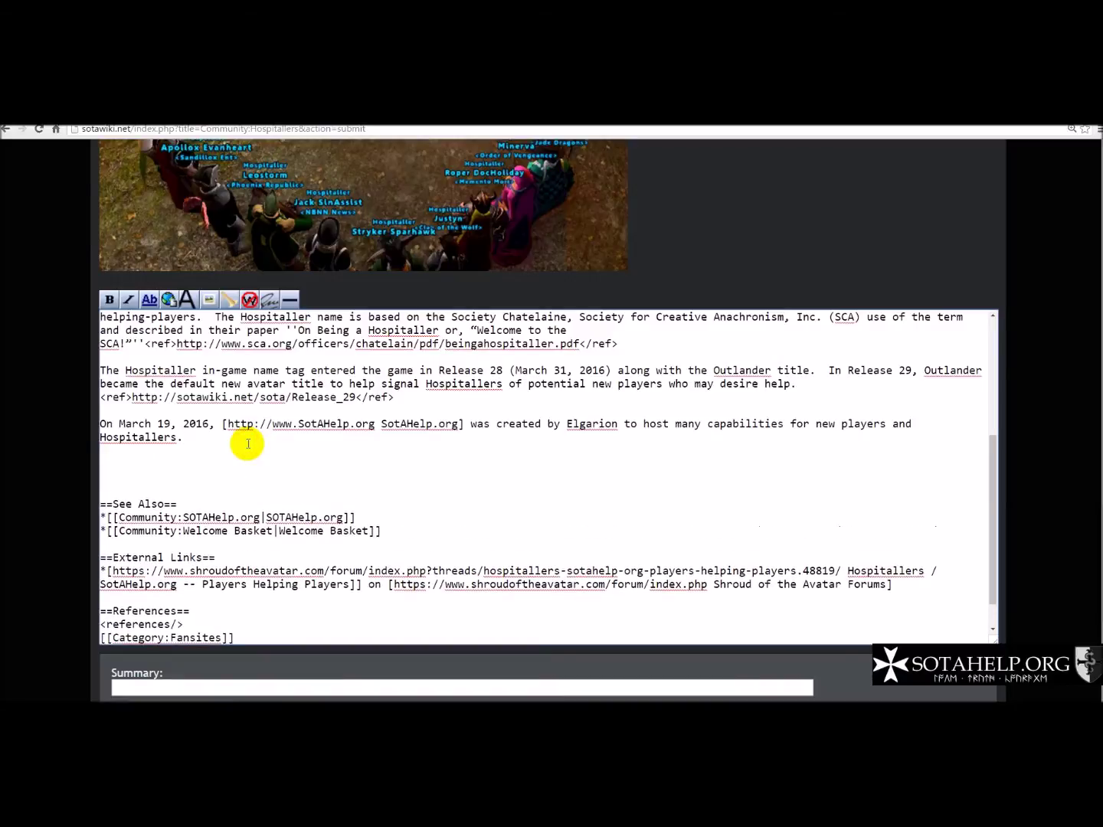
key(ctrl+v)
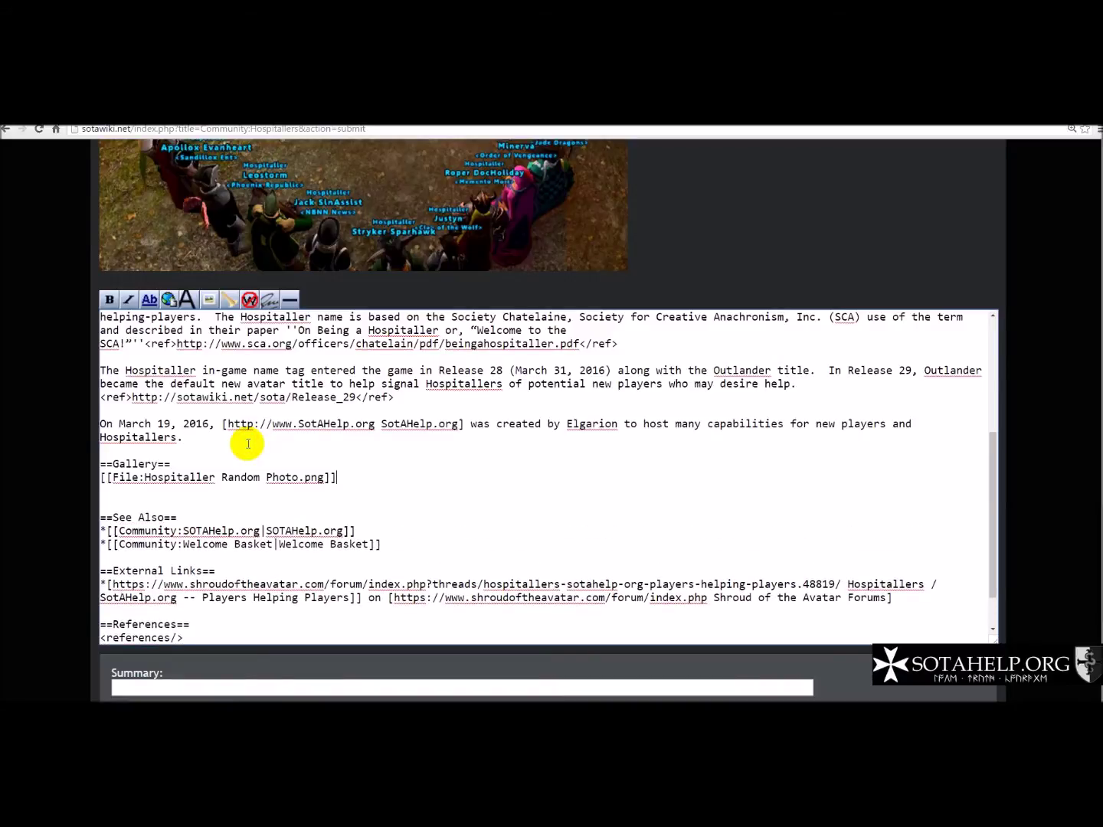
click(176, 500)
key(Delete)
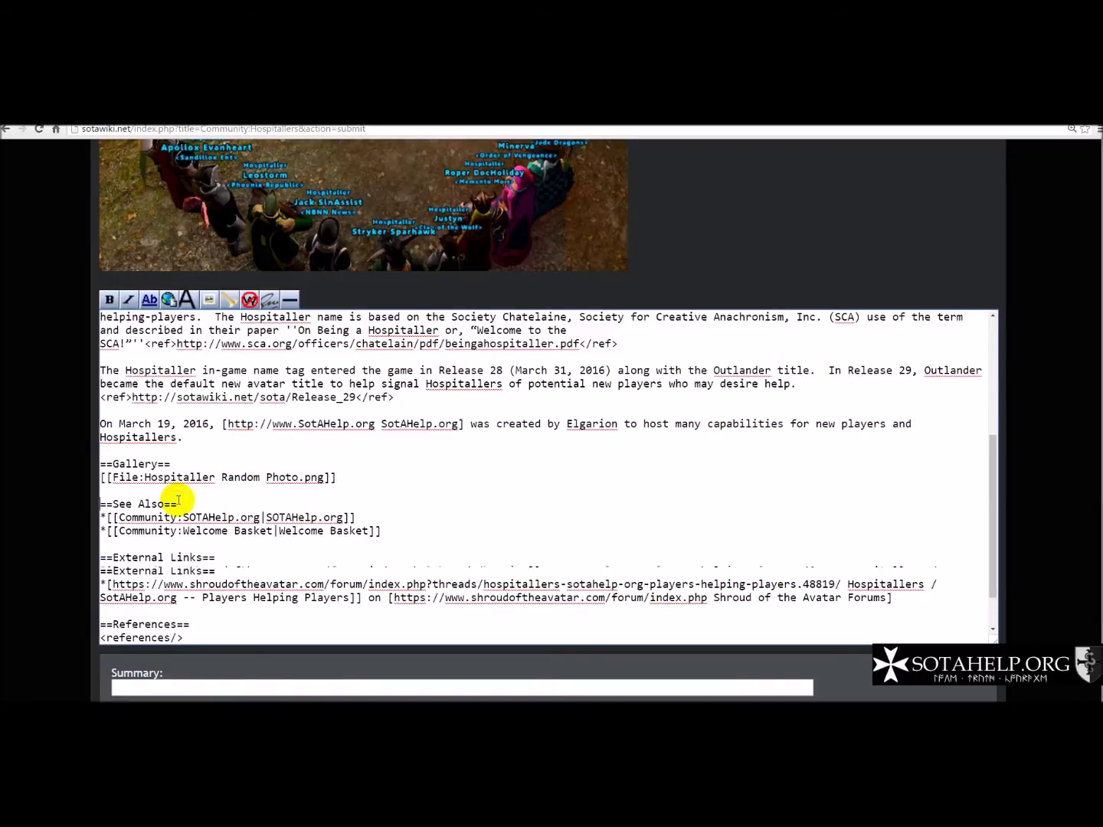
Save the Hospitallers page and view the published version from the contents list through the Gallery to the references.
scroll(177, 502, down, 8)
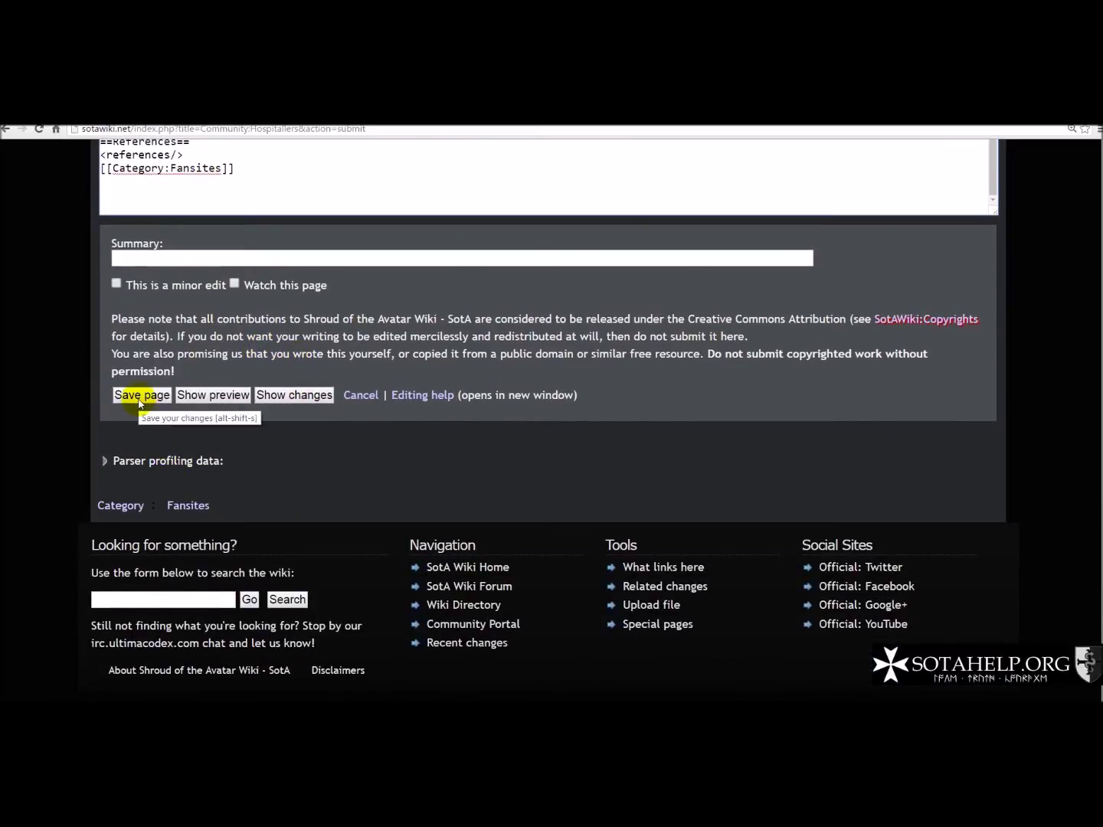
click(142, 396)
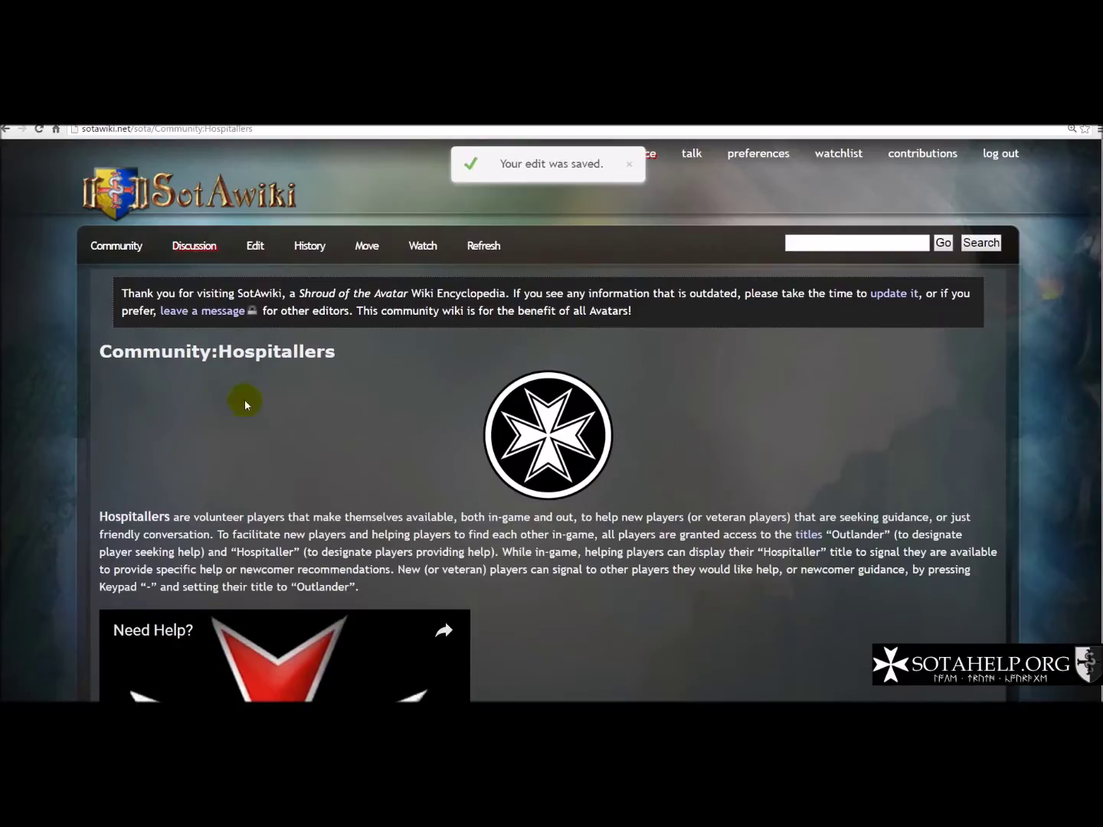
scroll(590, 442, down, 7)
scroll(592, 442, down, 2)
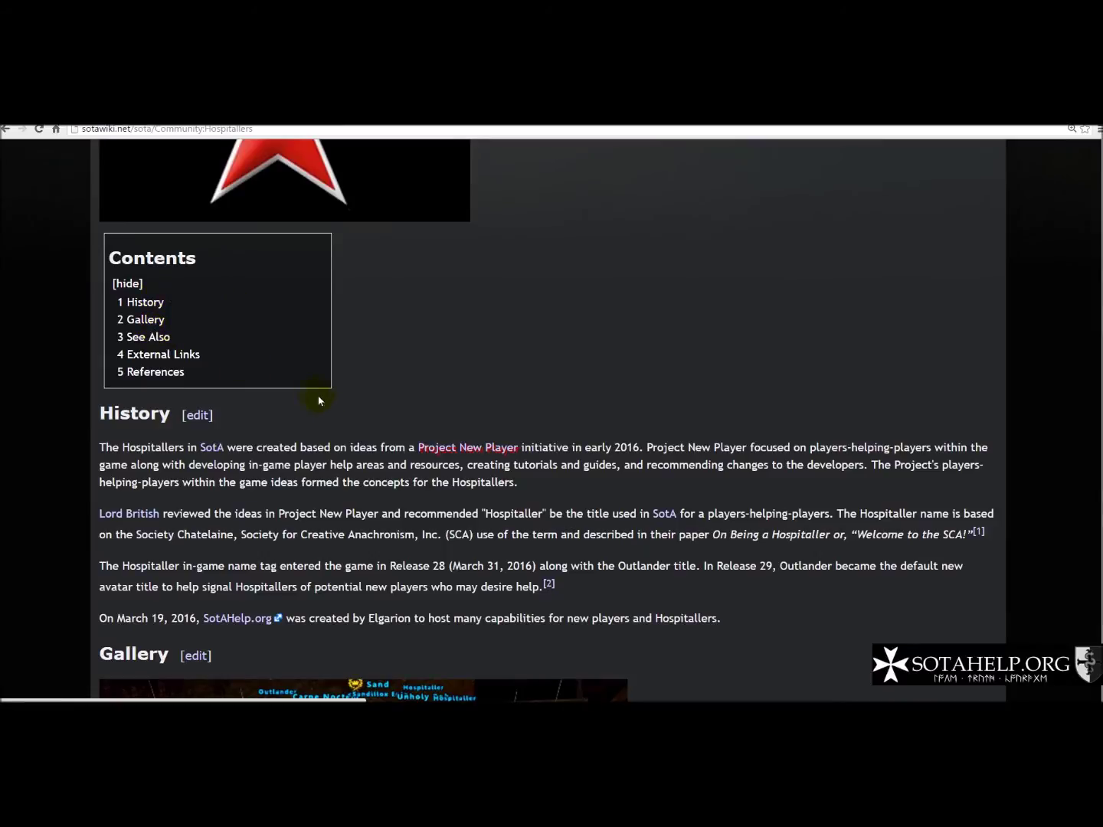
scroll(529, 424, down, 5)
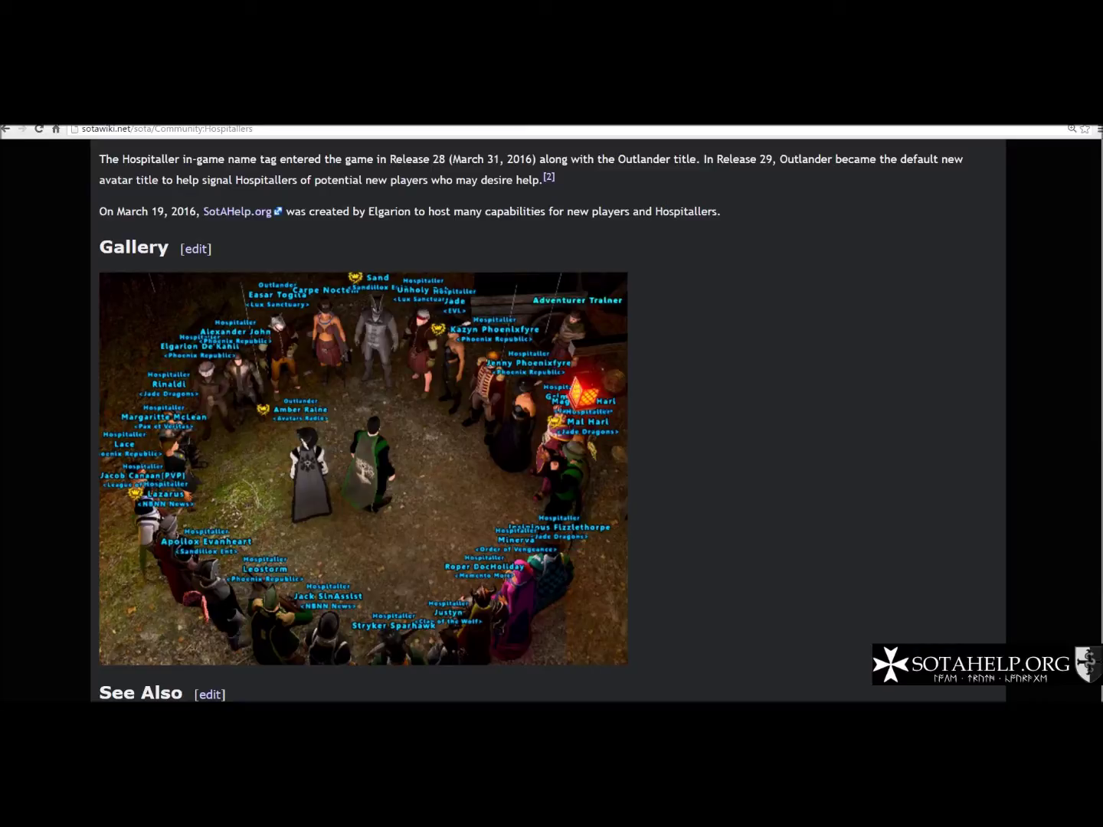
scroll(755, 606, down, 5)
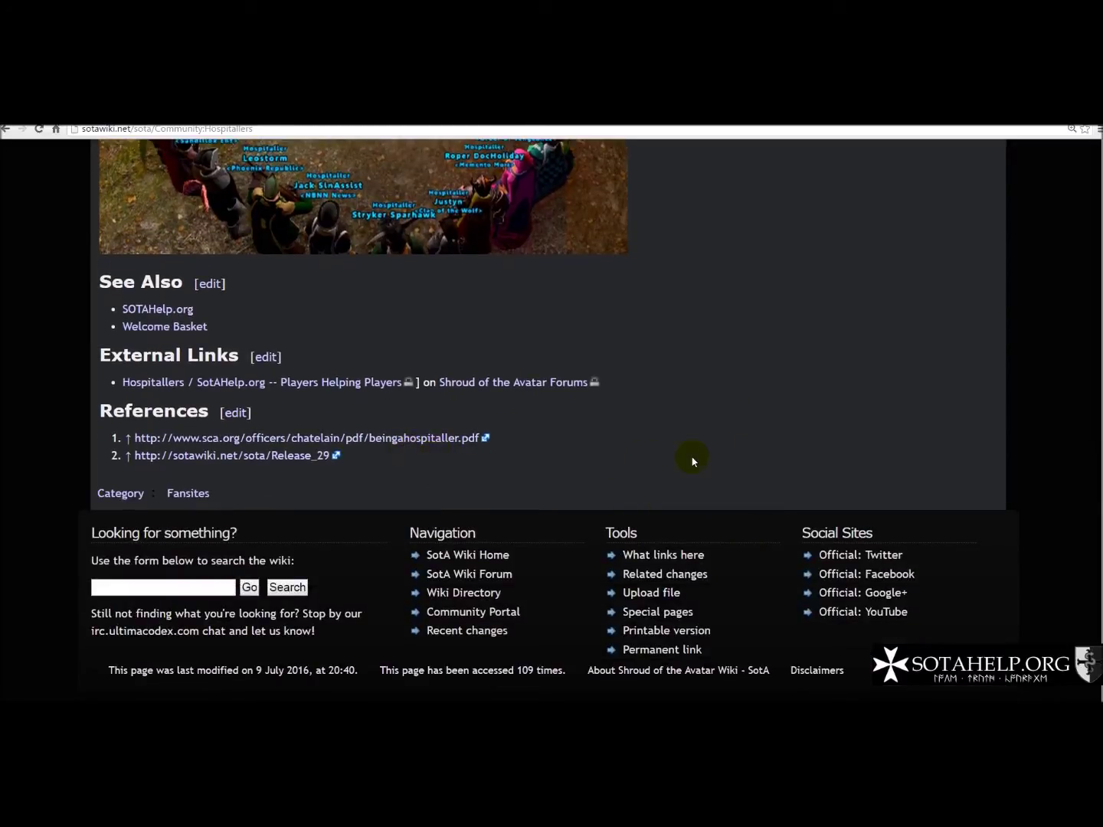
Open the logged-in account's contributions list and look through its recent and older edits.
scroll(692, 458, up, 7)
scroll(691, 460, up, 10)
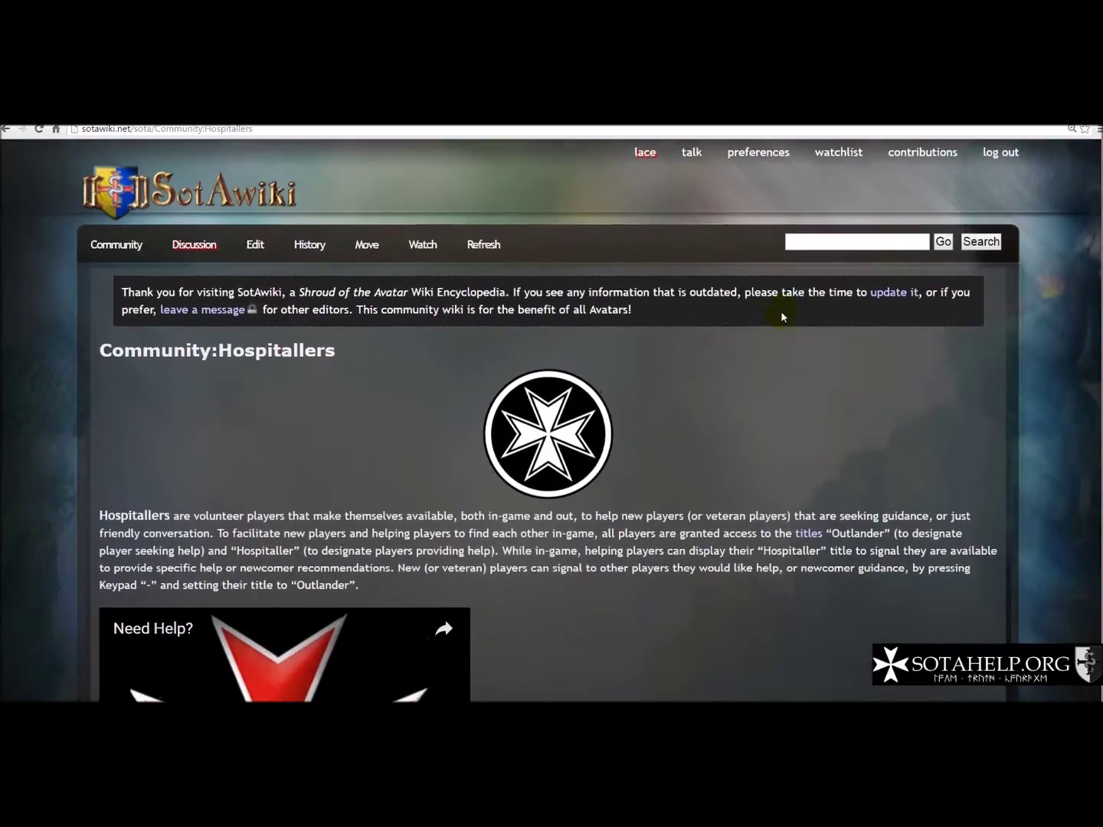
click(913, 160)
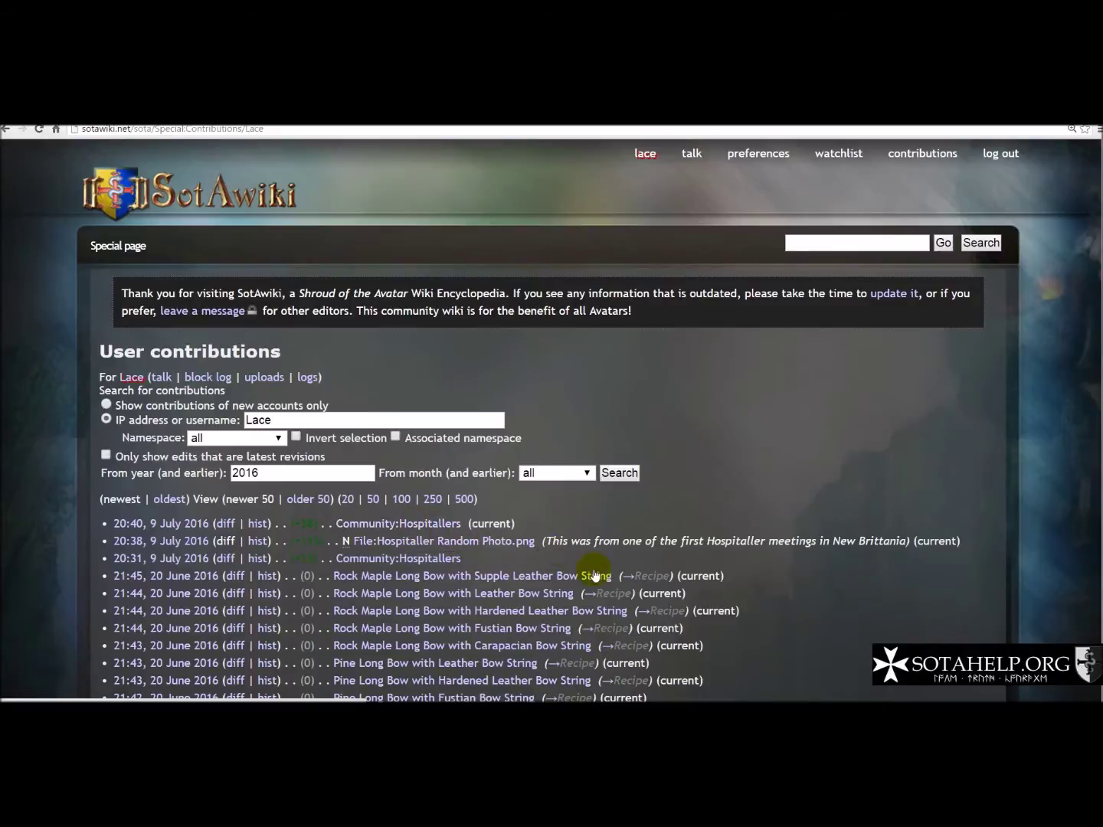
scroll(728, 631, down, 4)
scroll(728, 630, down, 3)
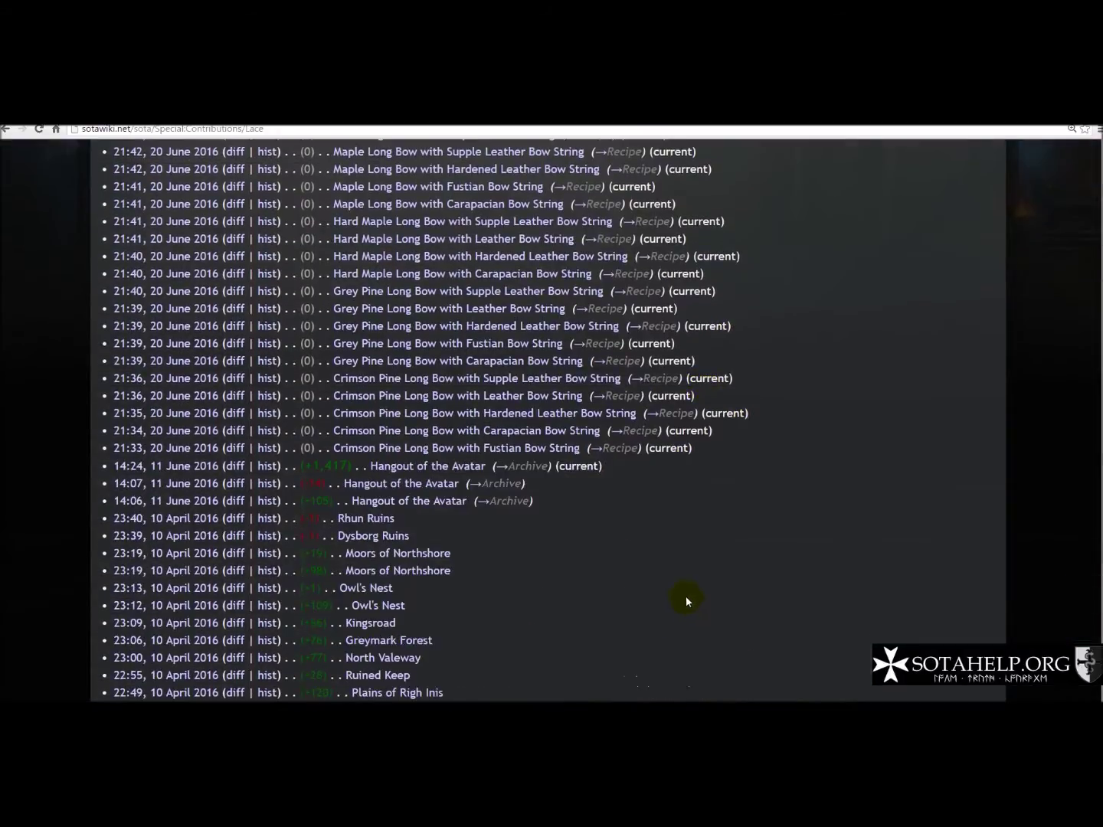
scroll(686, 598, up, 8)
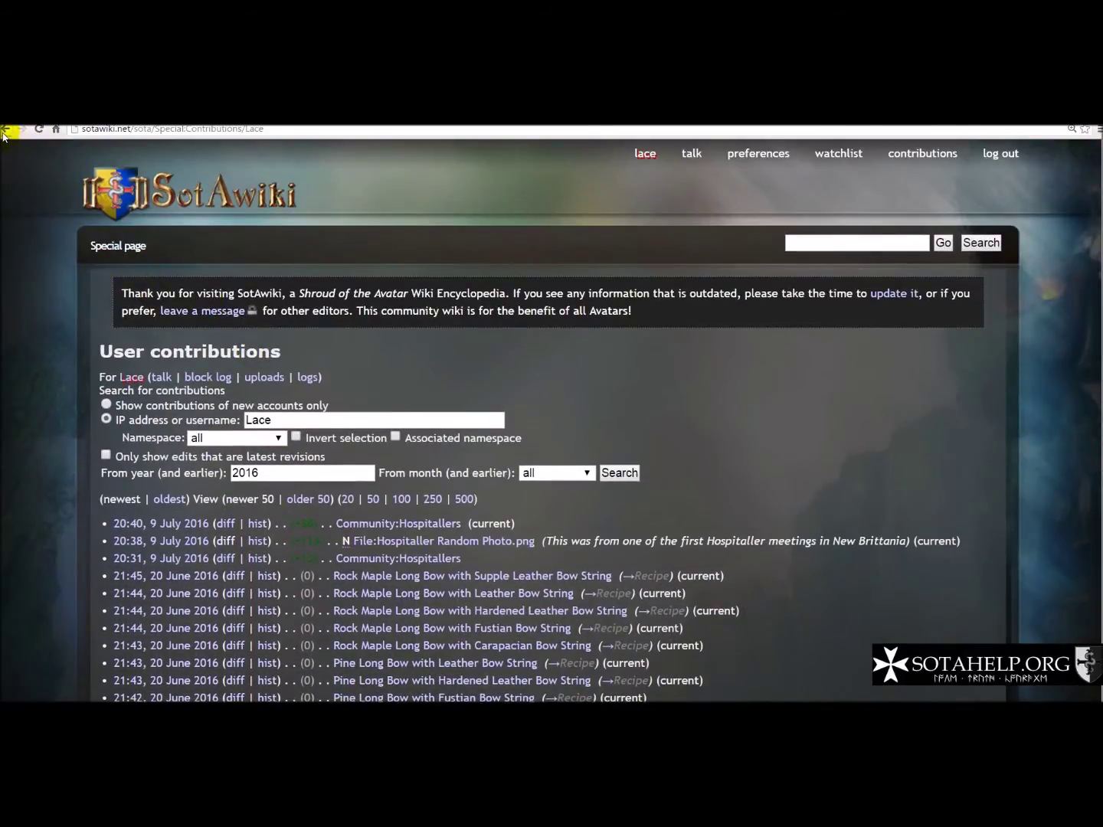
Return to the Hospitallers community page and review the Gallery image and the sections below it.
click(4, 130)
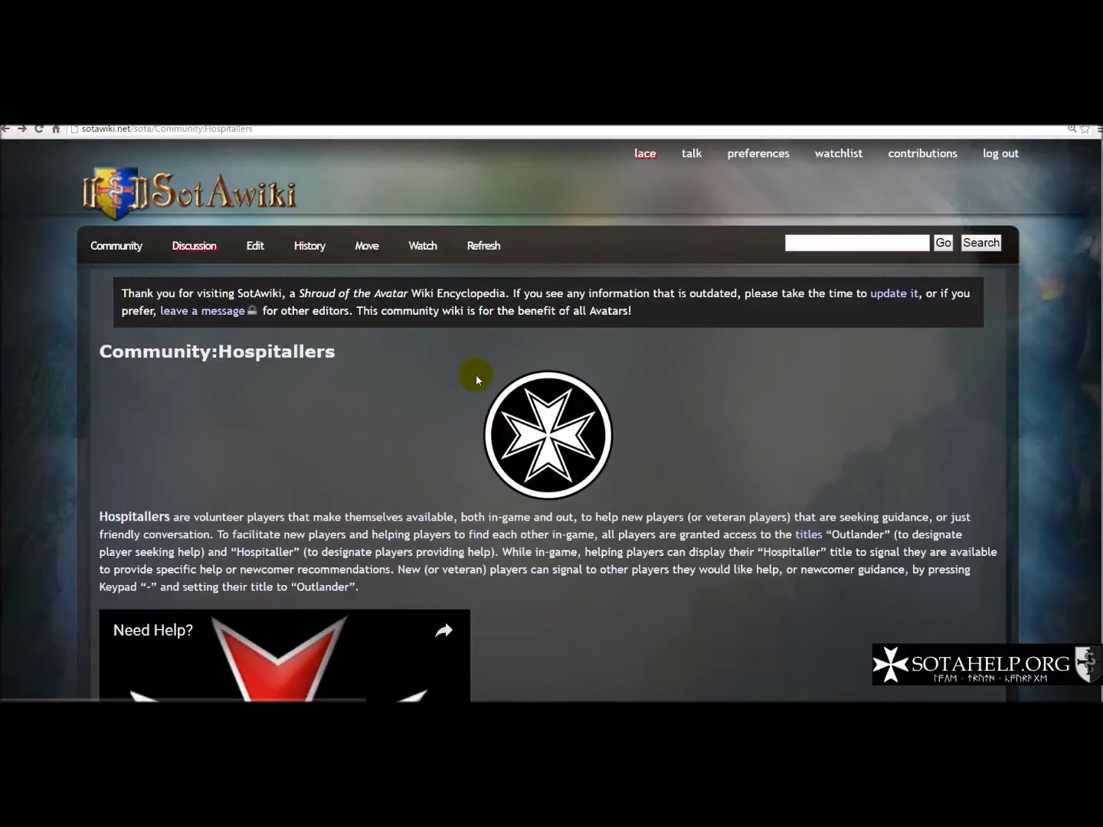
scroll(769, 580, down, 15)
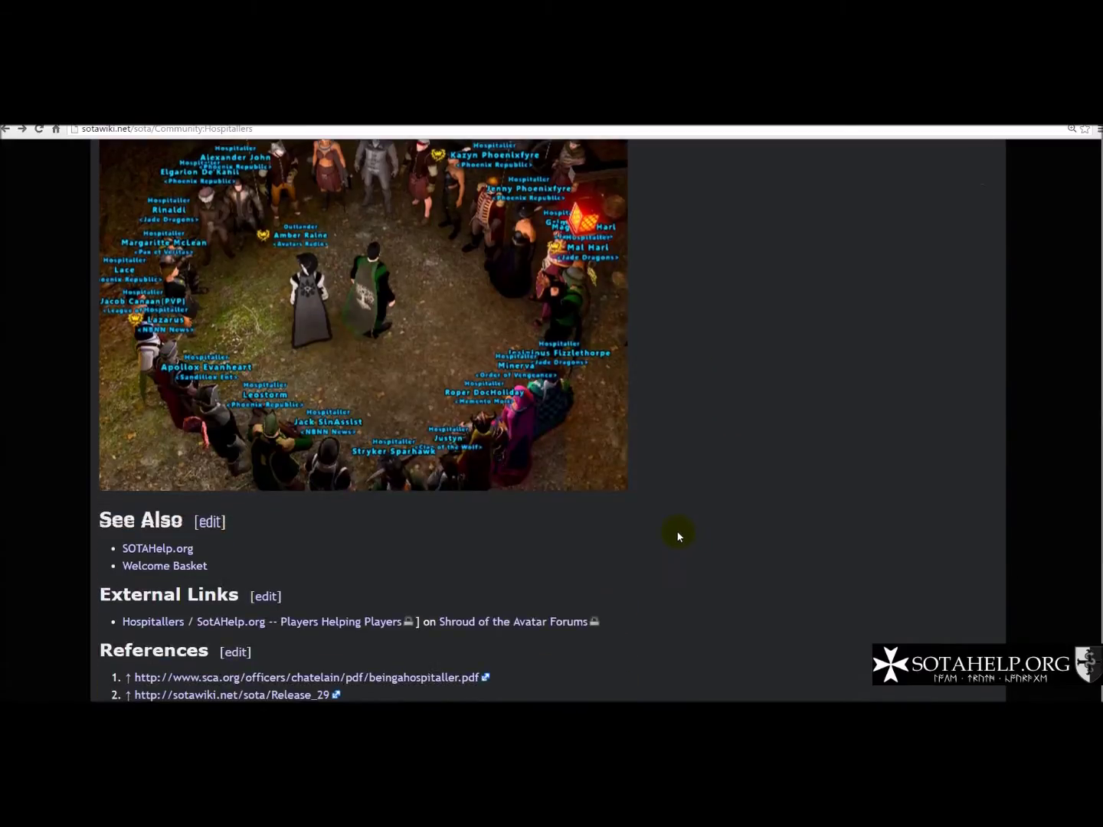
scroll(769, 545, up, 3)
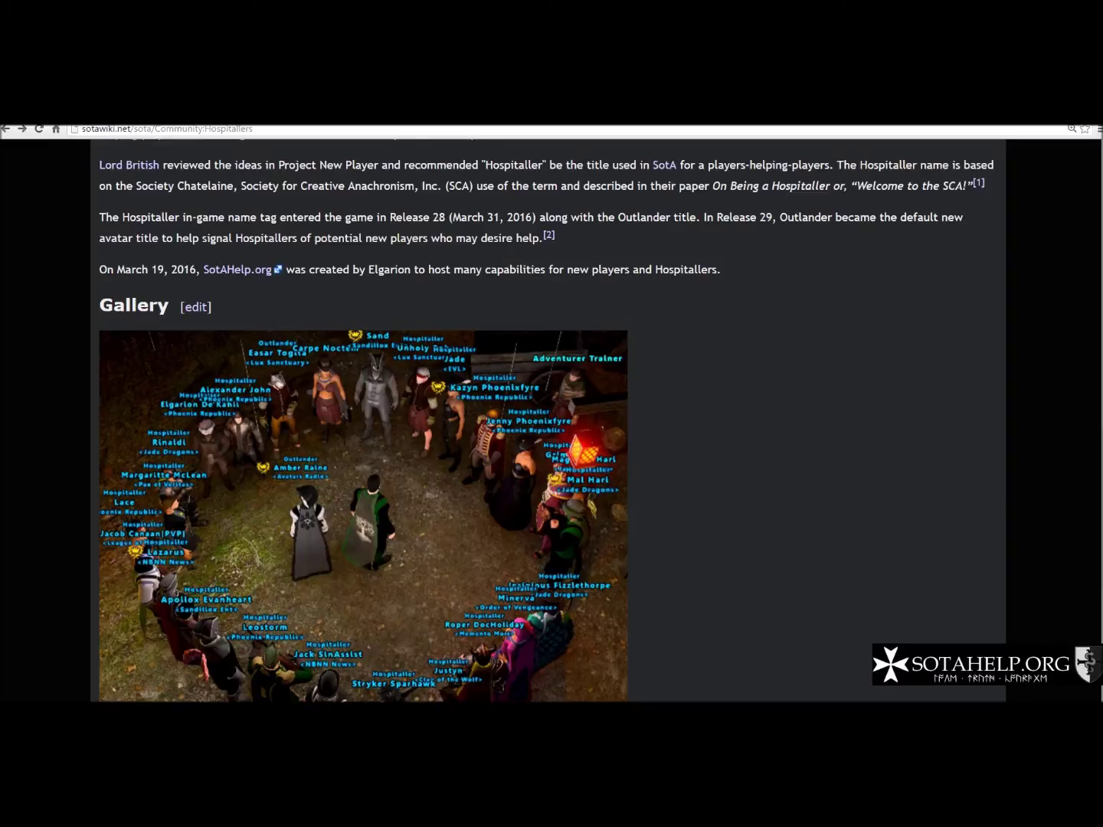
scroll(770, 583, down, 3)
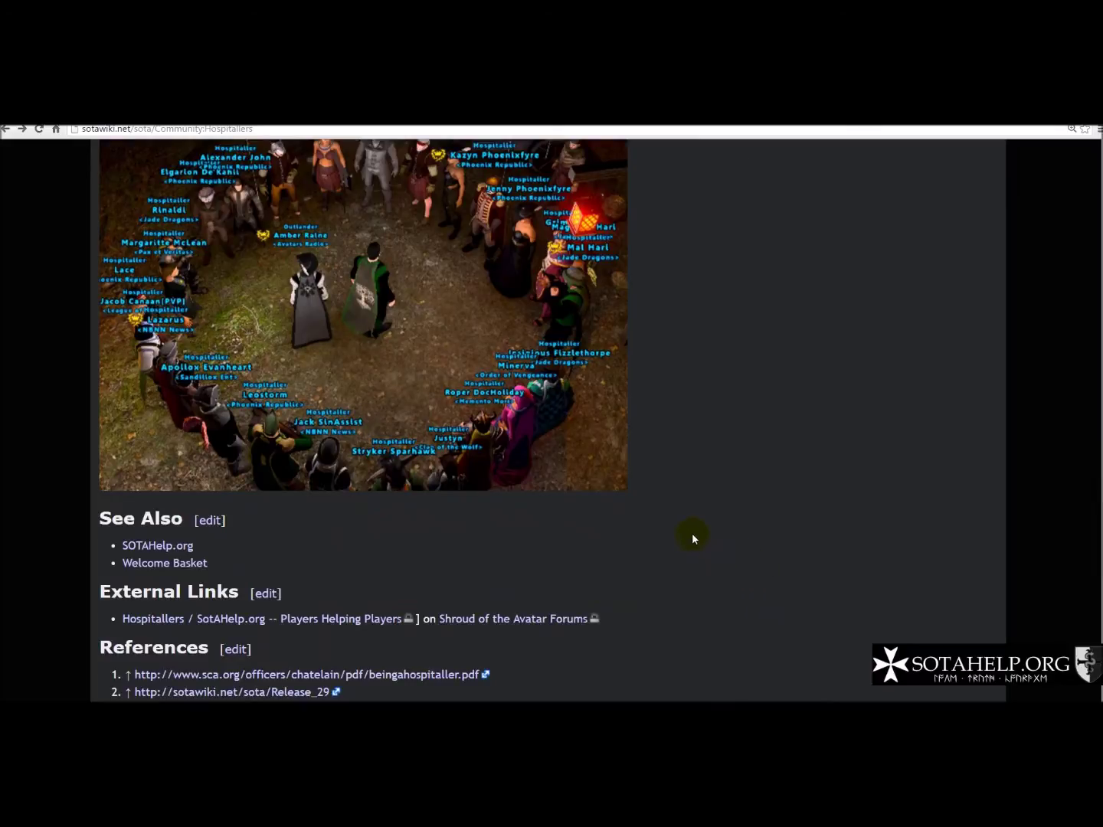
scroll(700, 514, up, 2)
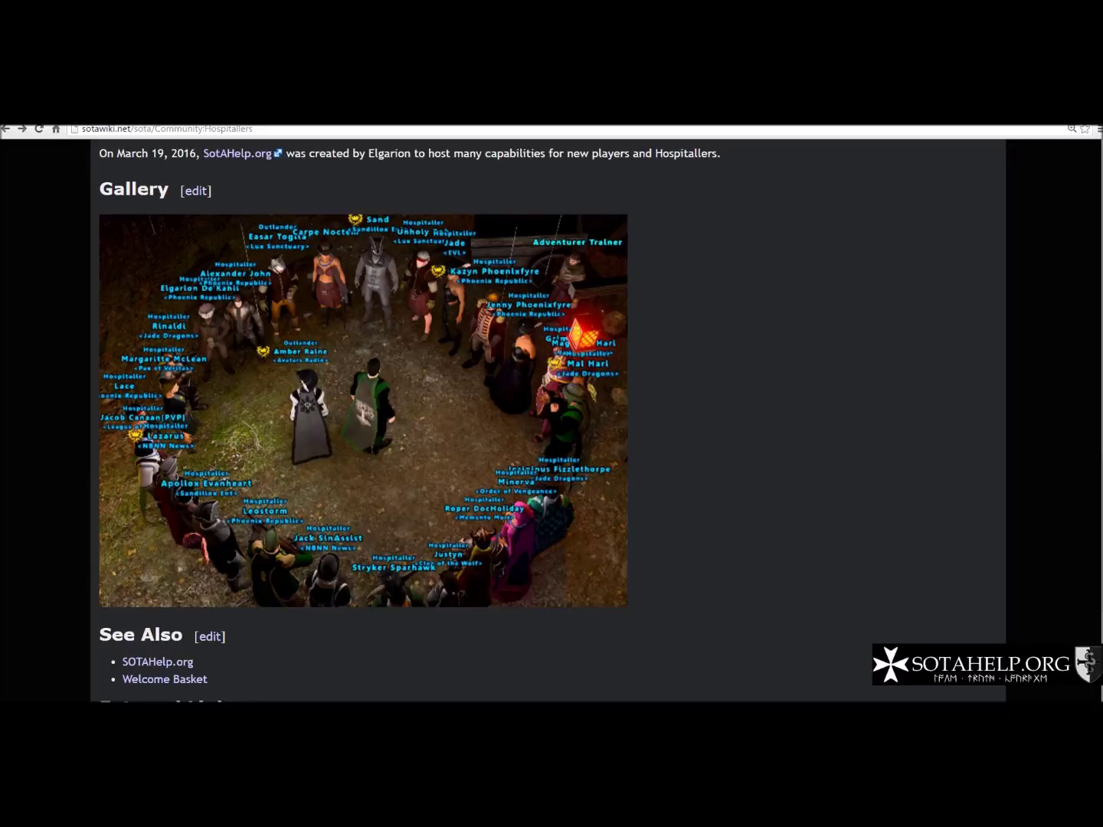
scroll(771, 686, up, 15)
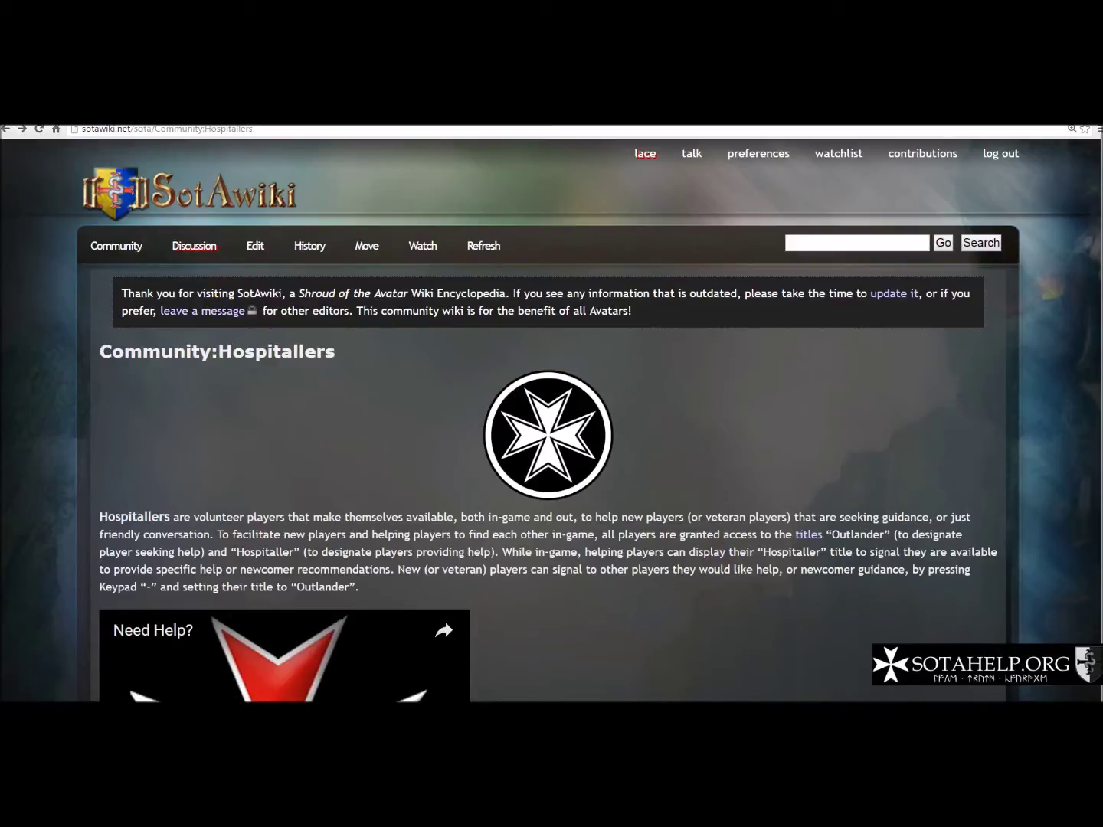
Open the SotAwiki Update Thread through the notice's message link and view the latest post and reply area on page 3.
click(218, 320)
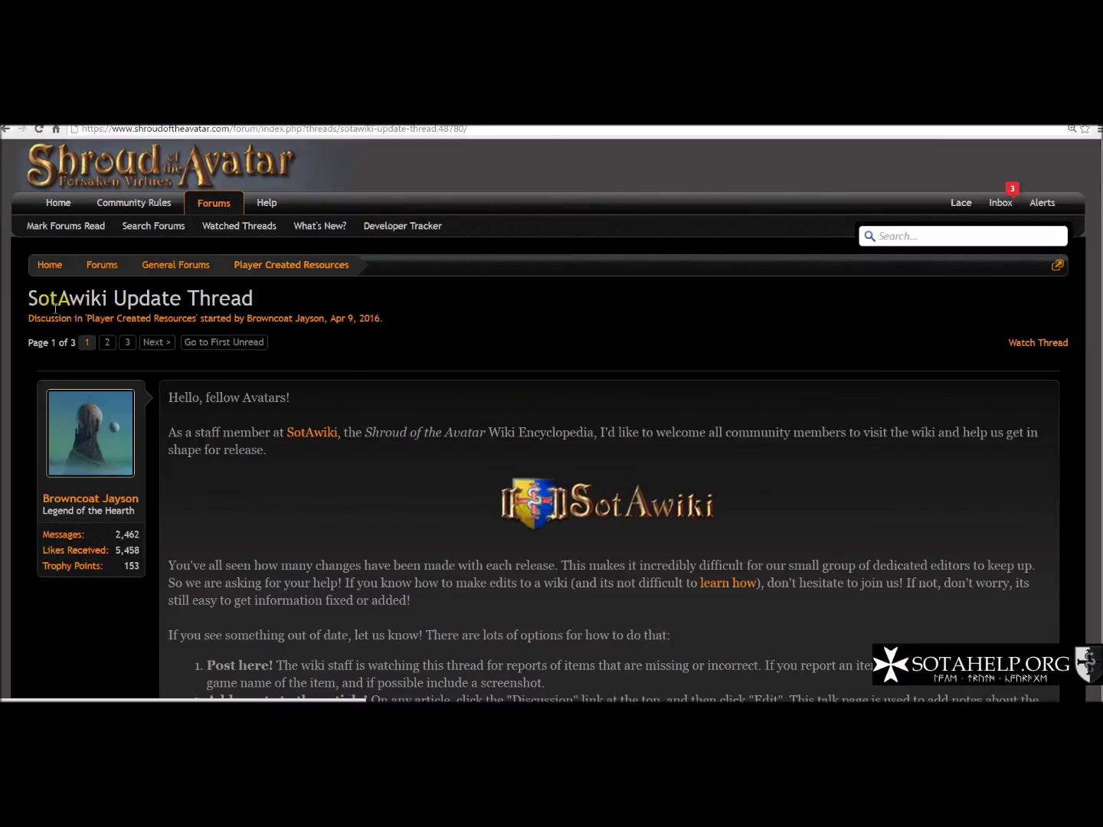
click(87, 344)
click(127, 343)
scroll(487, 478, down, 5)
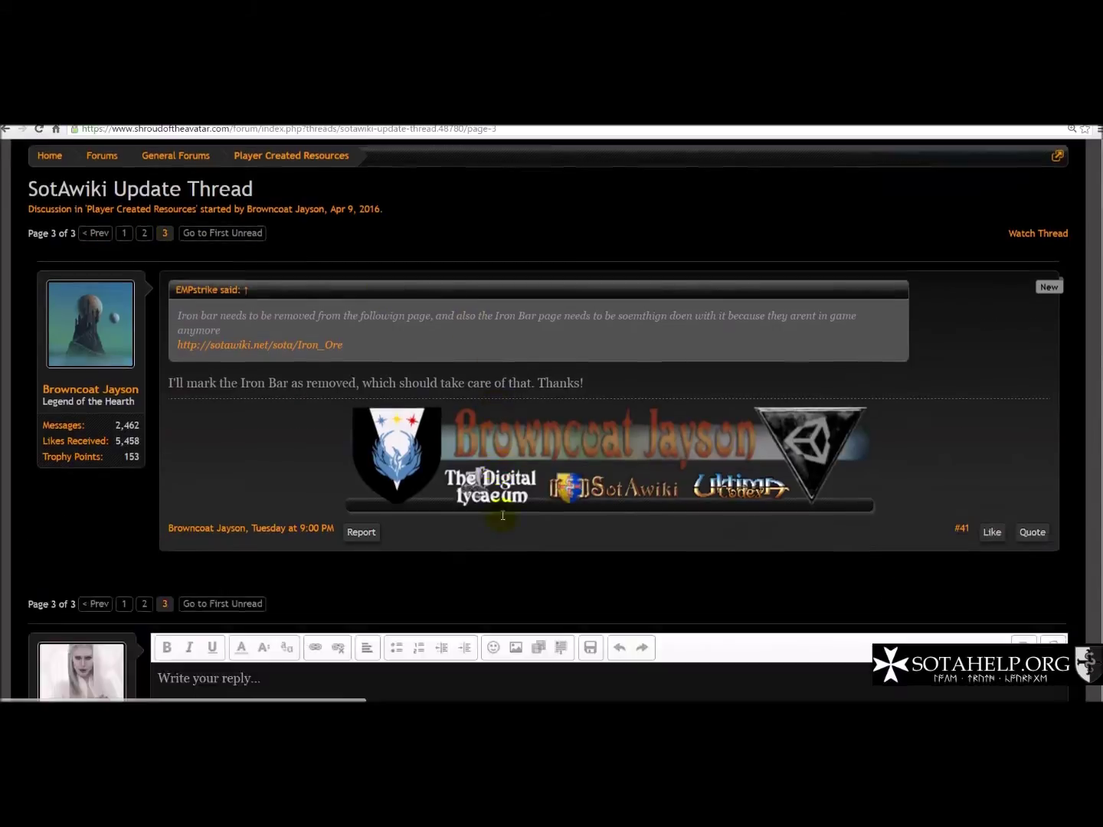
scroll(505, 518, up, 5)
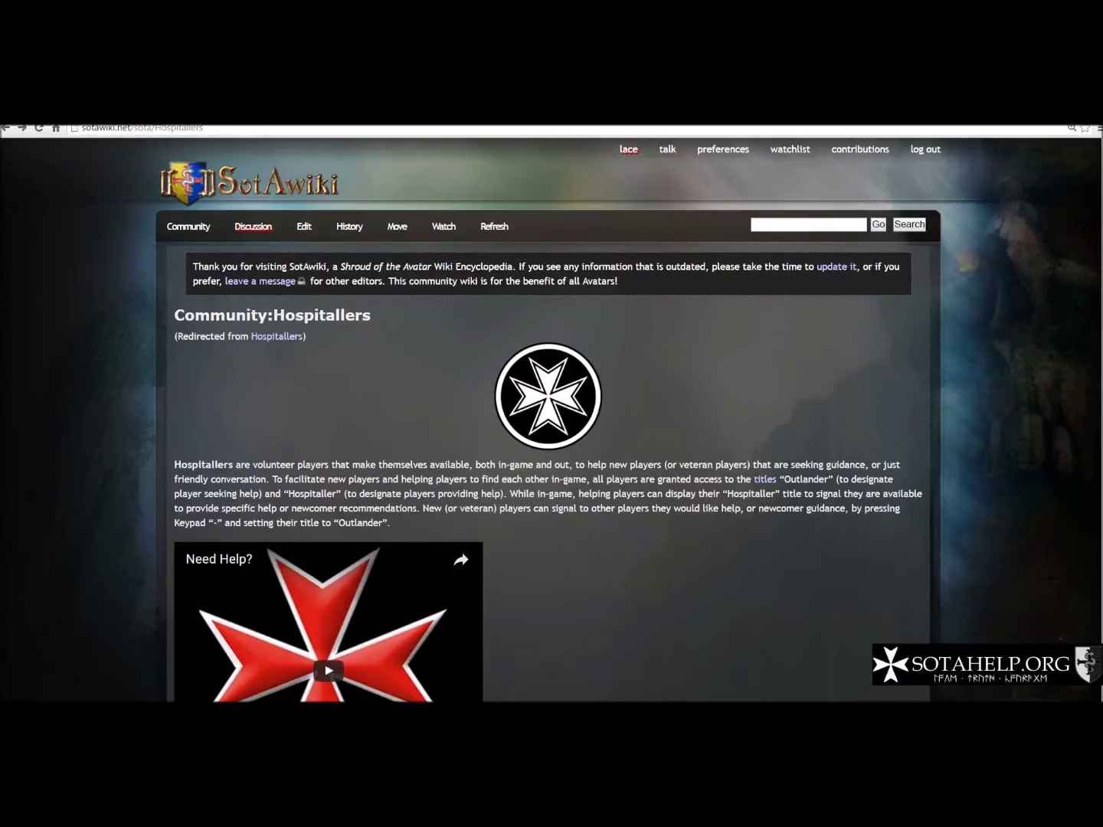
Start a discussion page for Hospitallers and draft the comment "Say what is on my mind" with the signature ~~~~ below it.
click(610, 151)
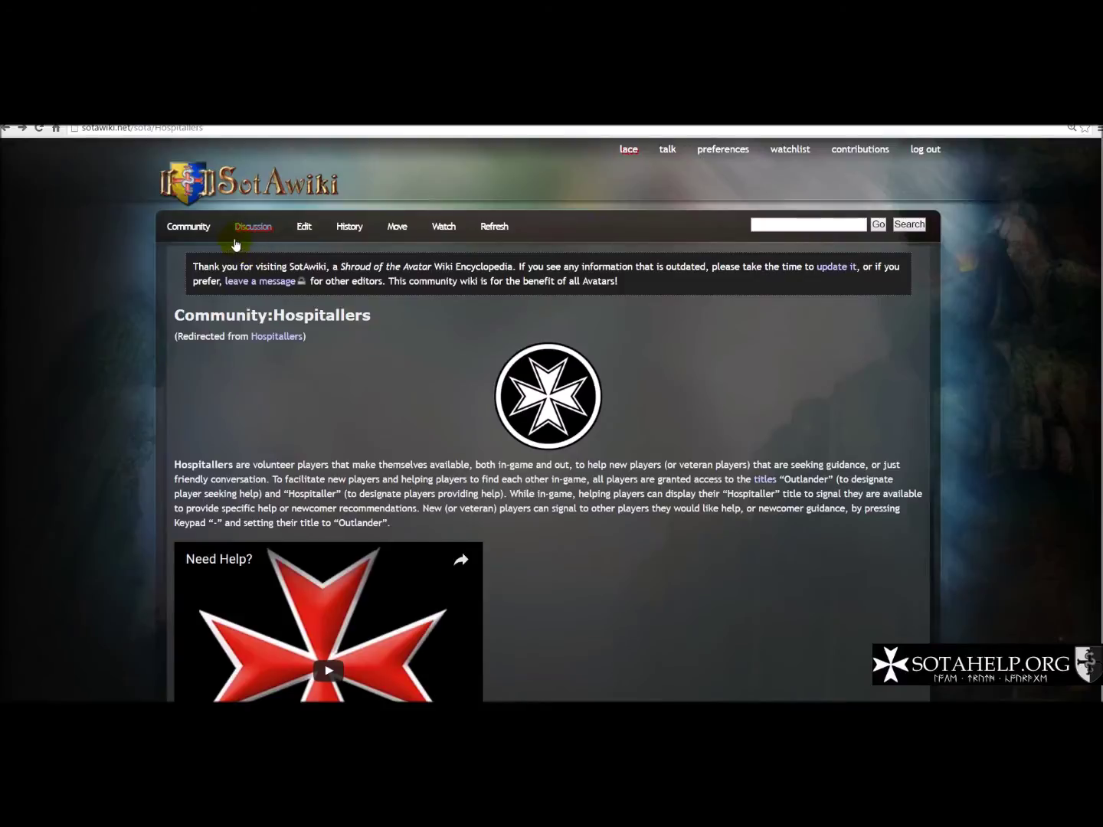
click(243, 227)
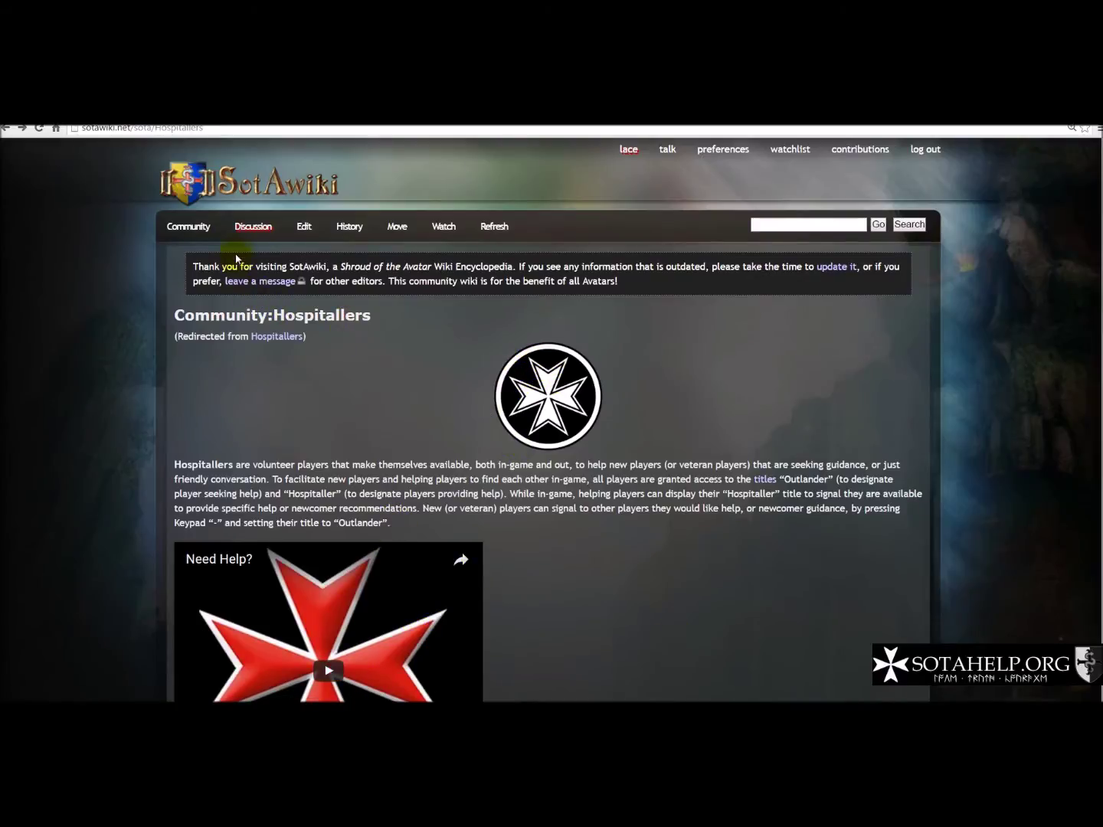
click(245, 228)
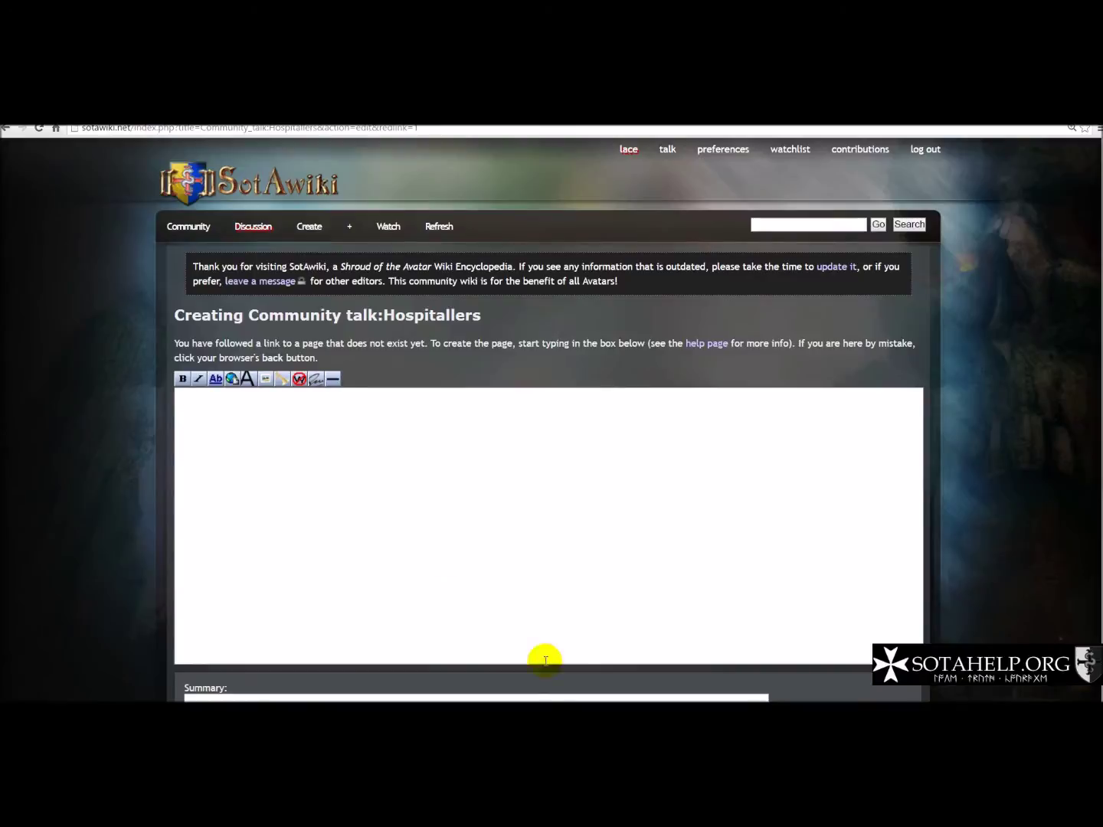
click(372, 460)
text(Say what is on my )
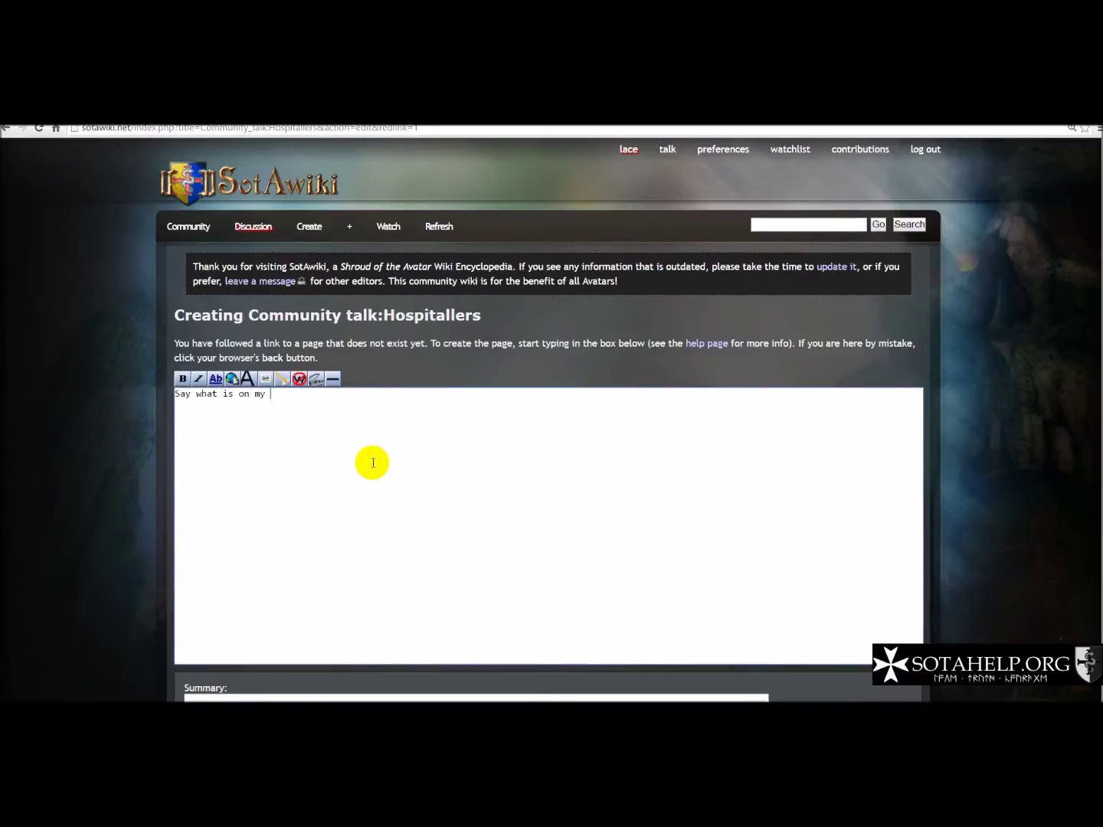
text(mind)
key(Return)
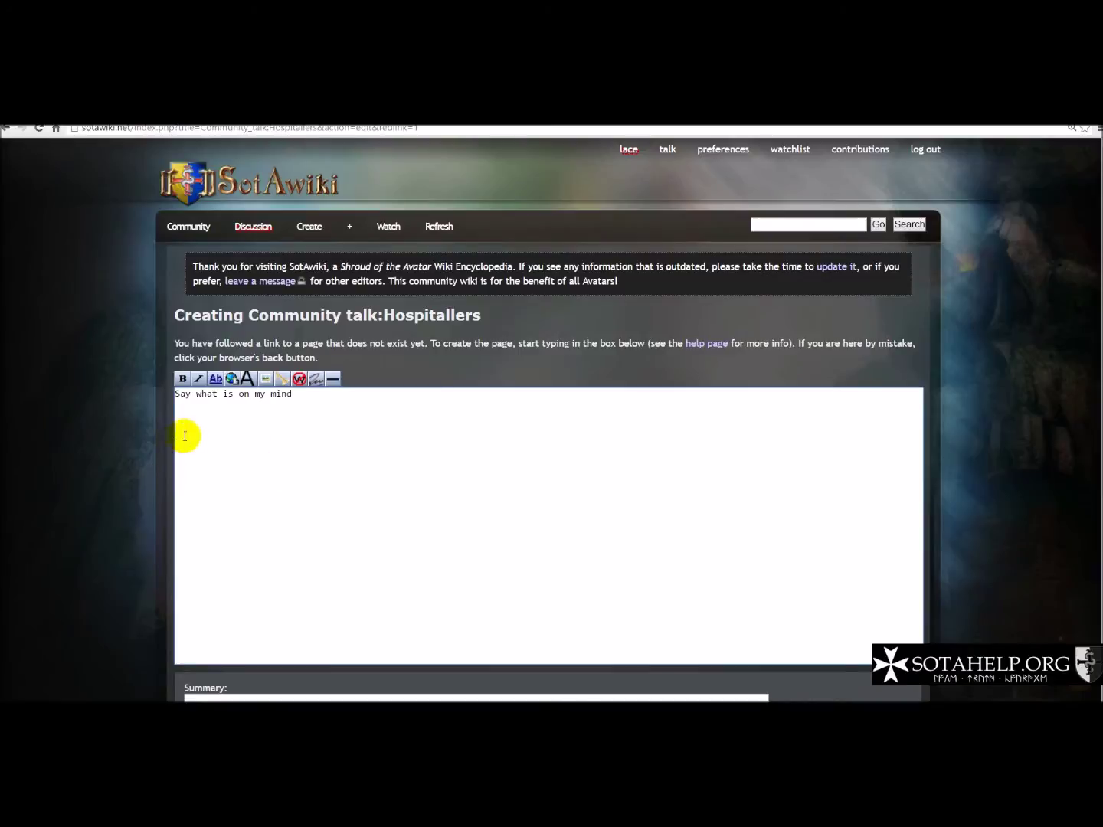
text(~~~~)
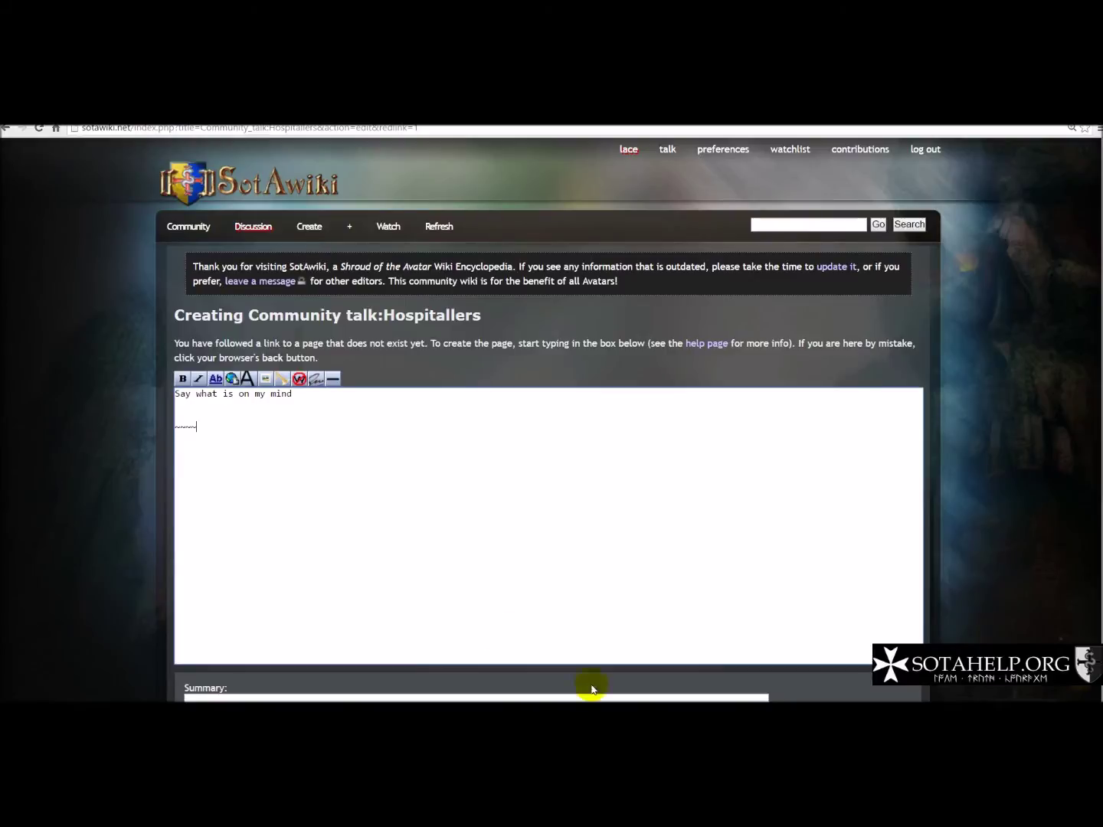
Turn off watching for the new discussion page and look over its summary and save options.
scroll(376, 529, down, 4)
scroll(192, 519, up, 1)
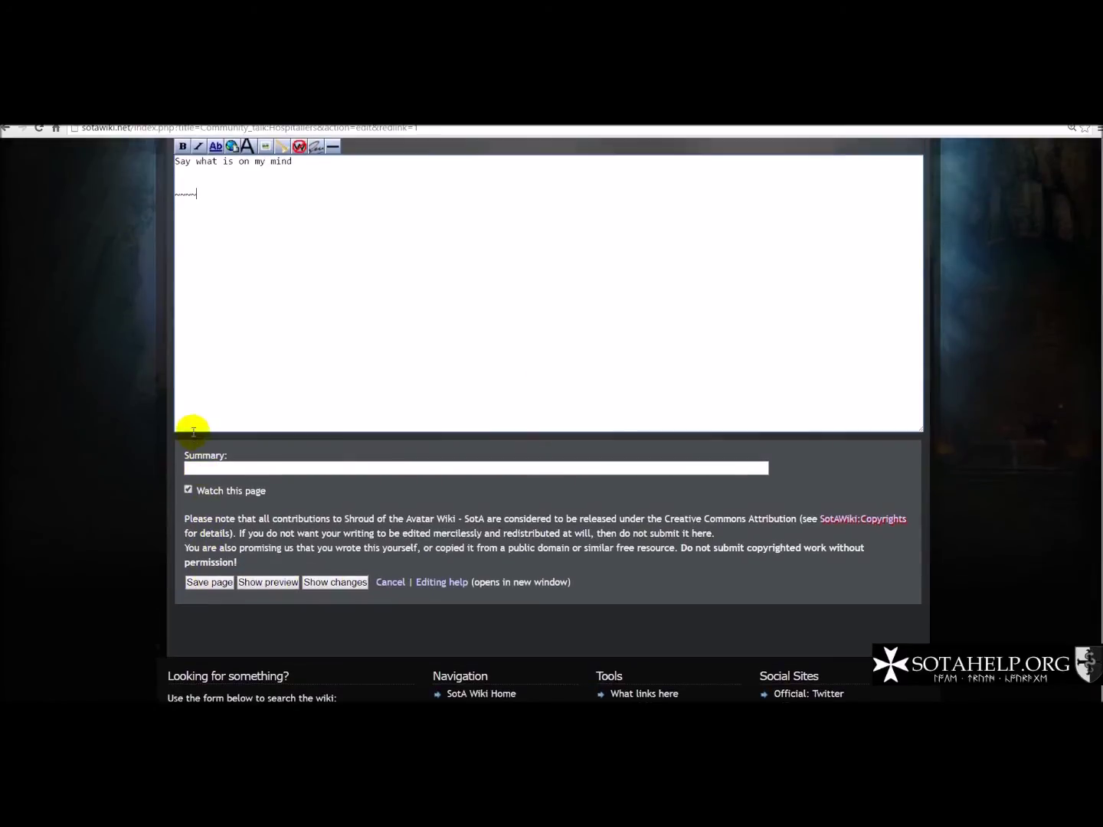
click(187, 491)
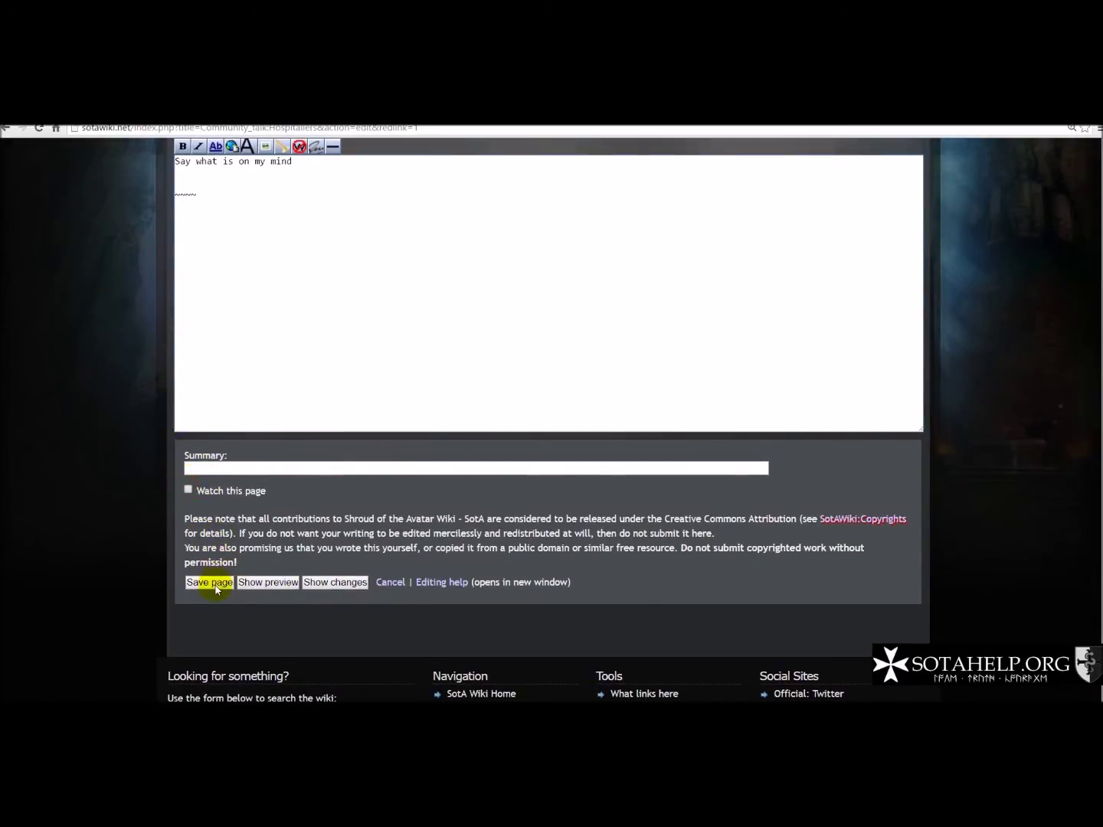
scroll(433, 510, up, 3)
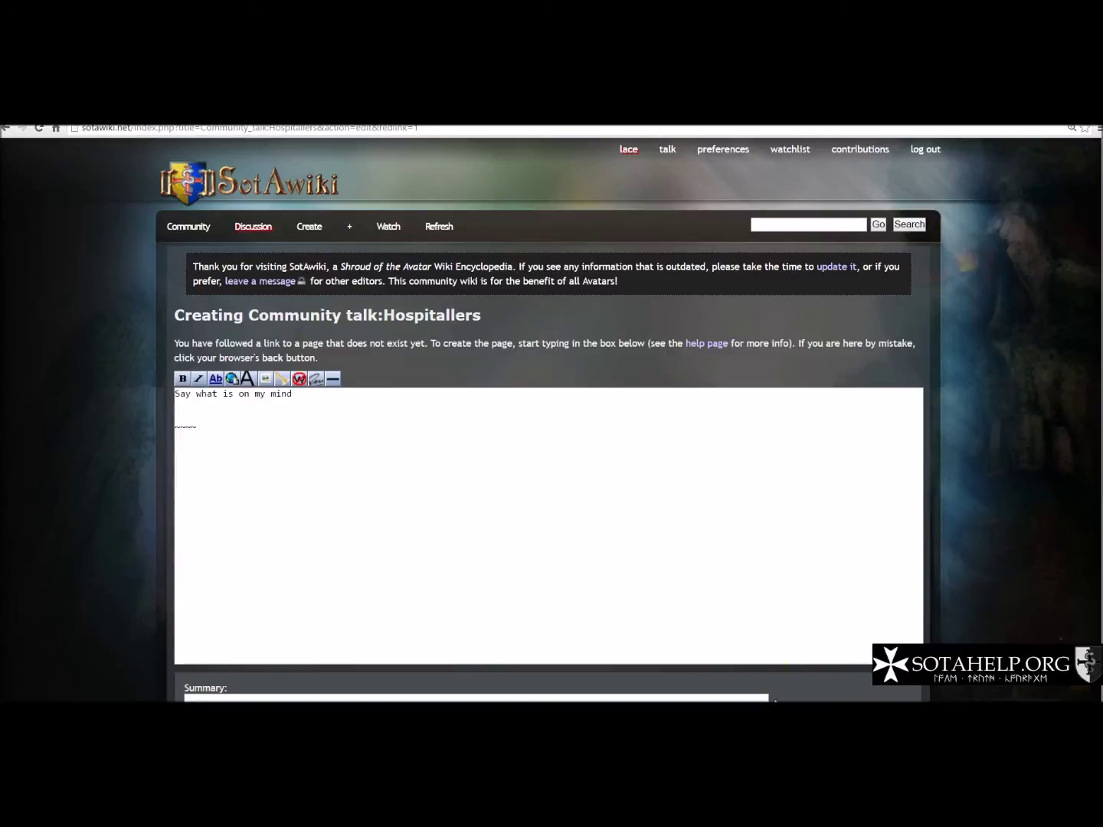
Discard the unsaved discussion draft by leaving for the wiki's main page, and open Things to do under Wiki Community.
click(272, 185)
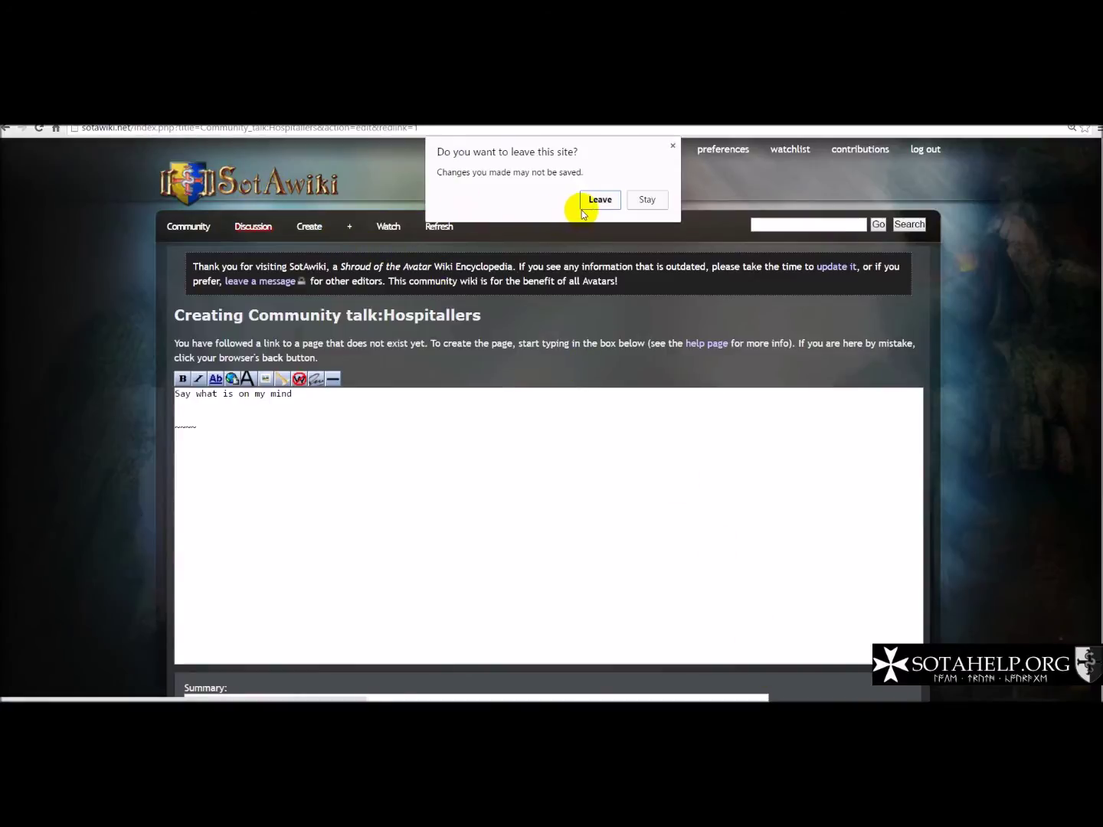
click(611, 200)
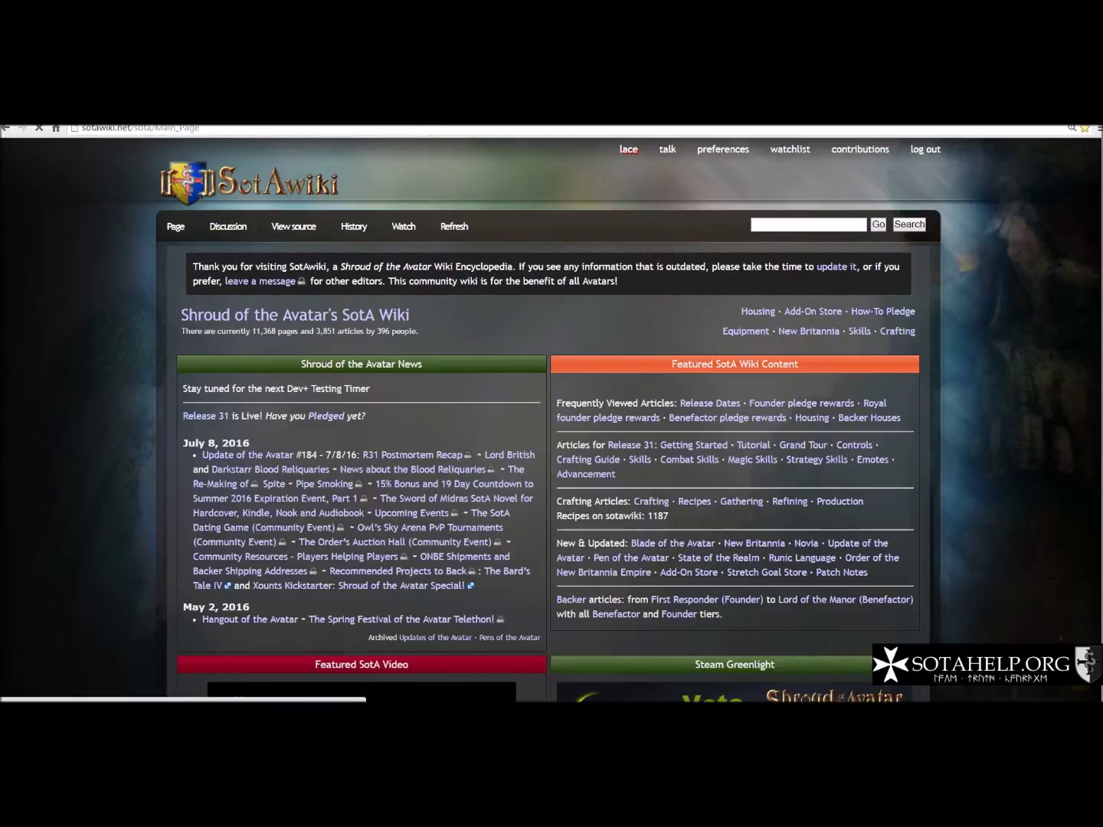
scroll(647, 448, down, 4)
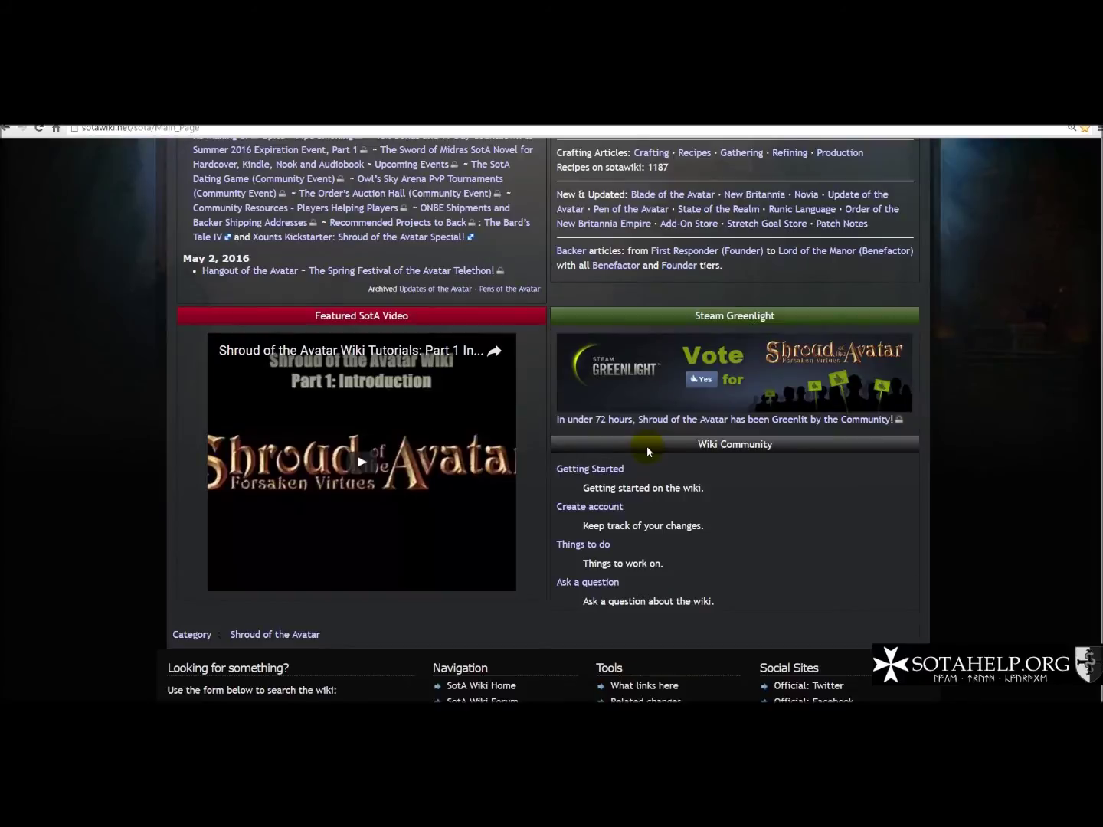
click(579, 546)
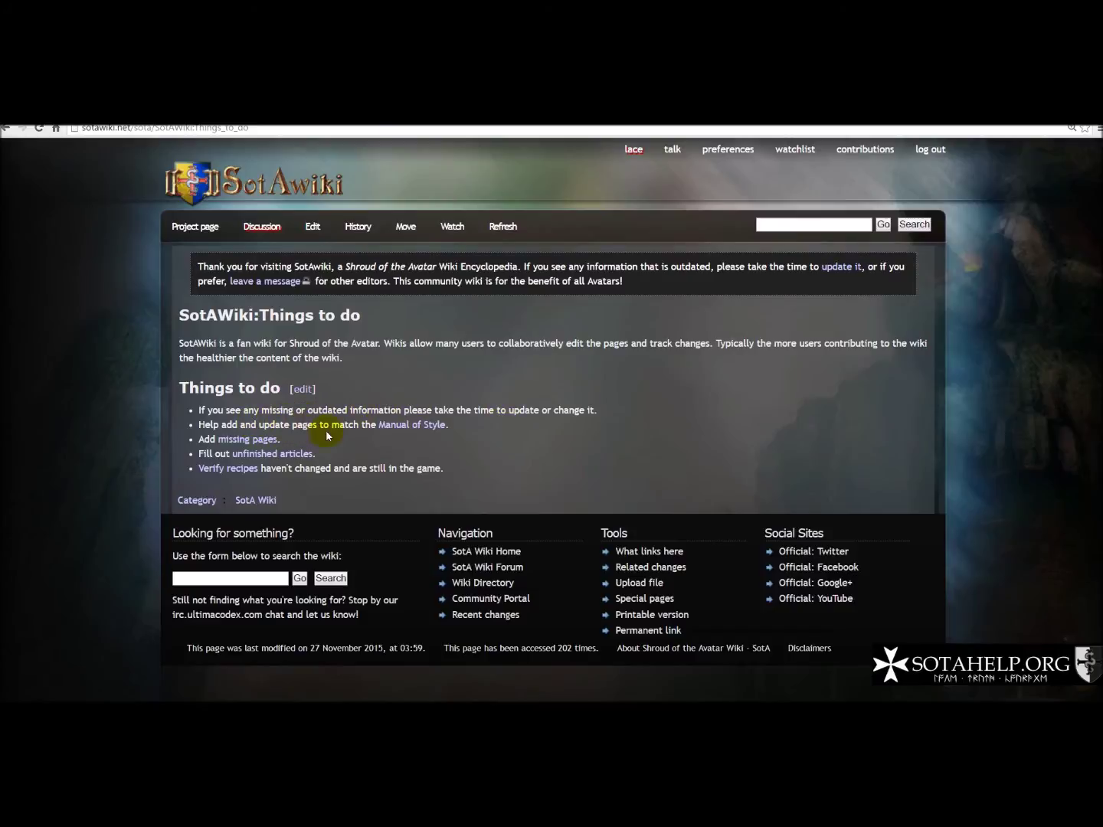
Open the Manual of Style and examine its contents list, article naming rules and article layout guidelines.
click(432, 426)
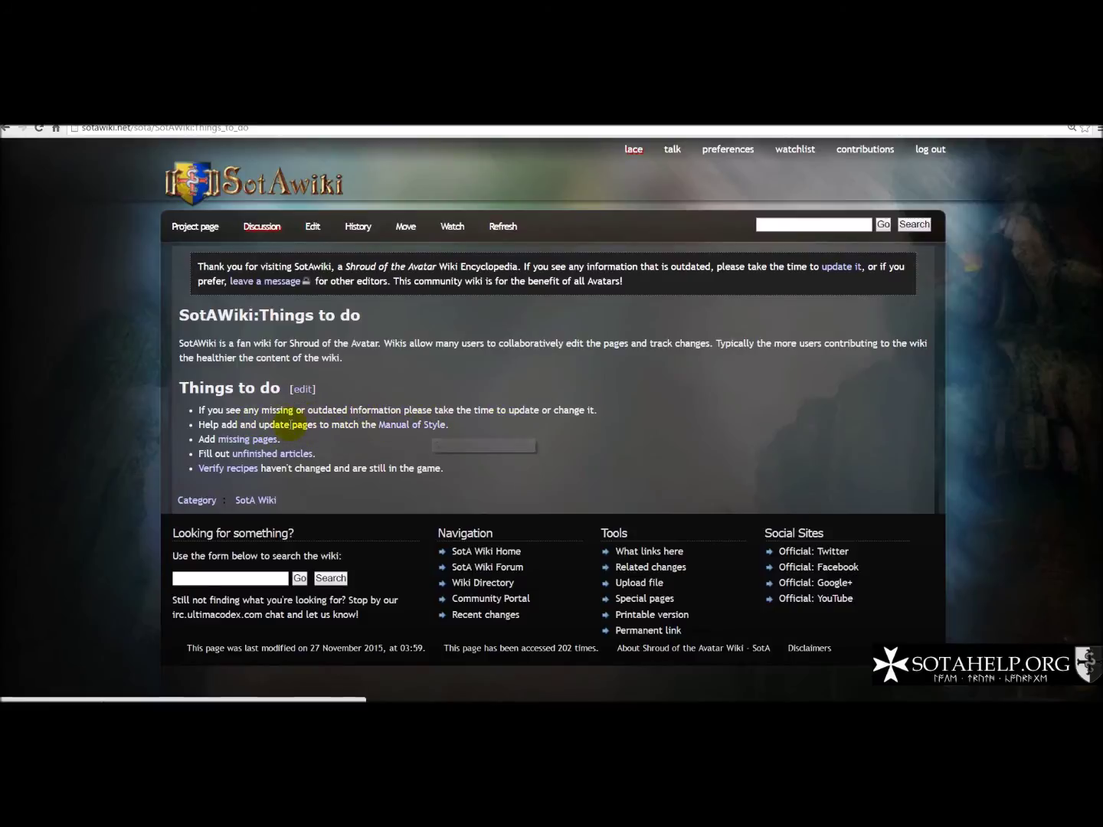
click(415, 431)
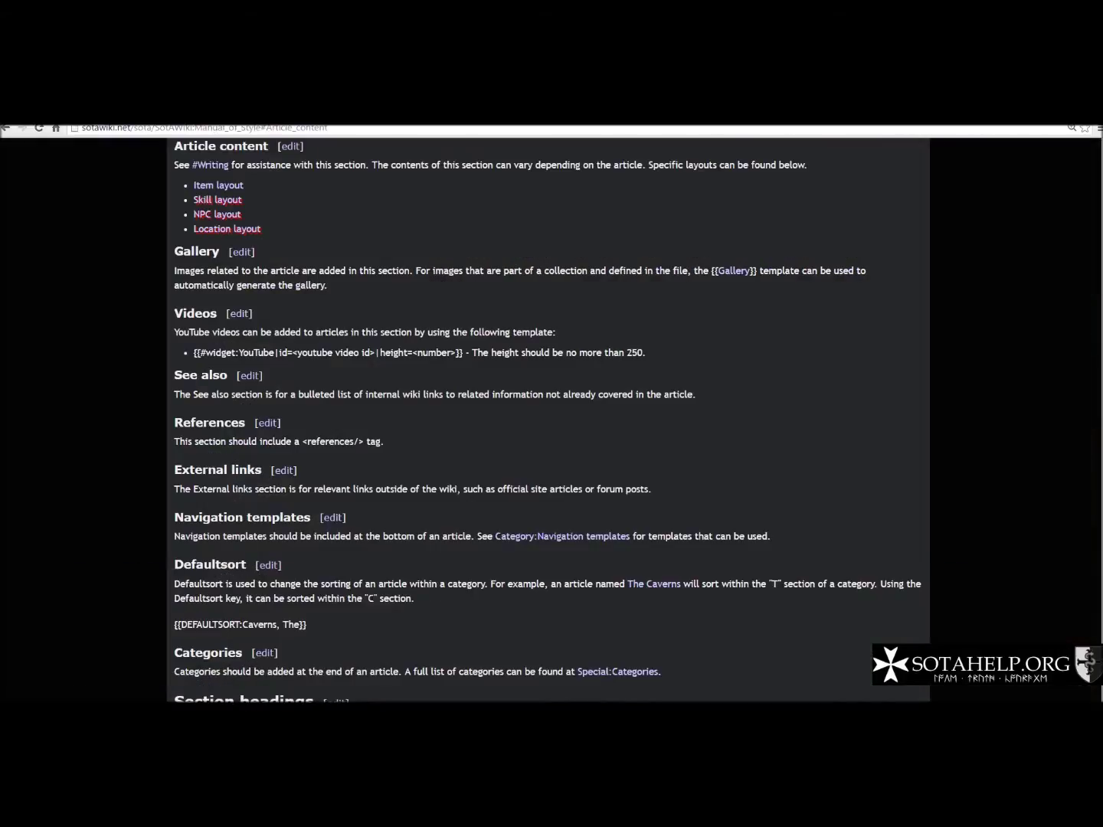
scroll(410, 510, up, 3)
scroll(411, 503, up, 15)
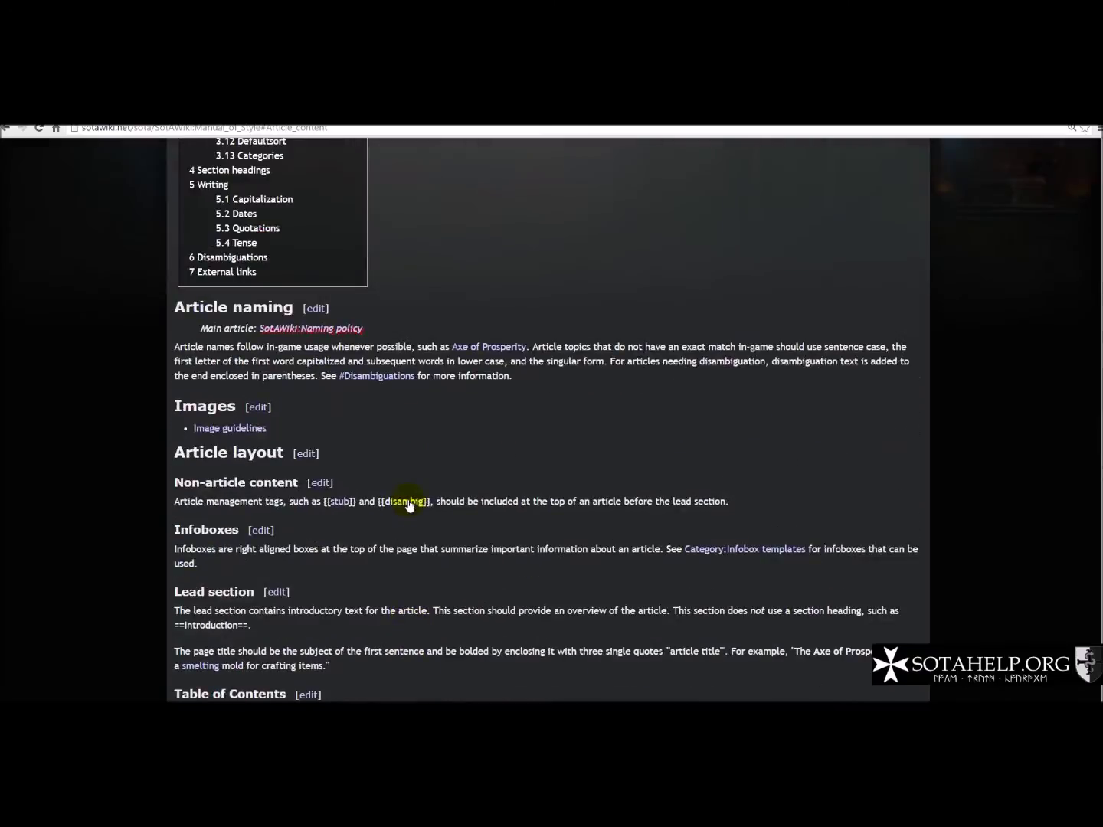
scroll(408, 498, up, 3)
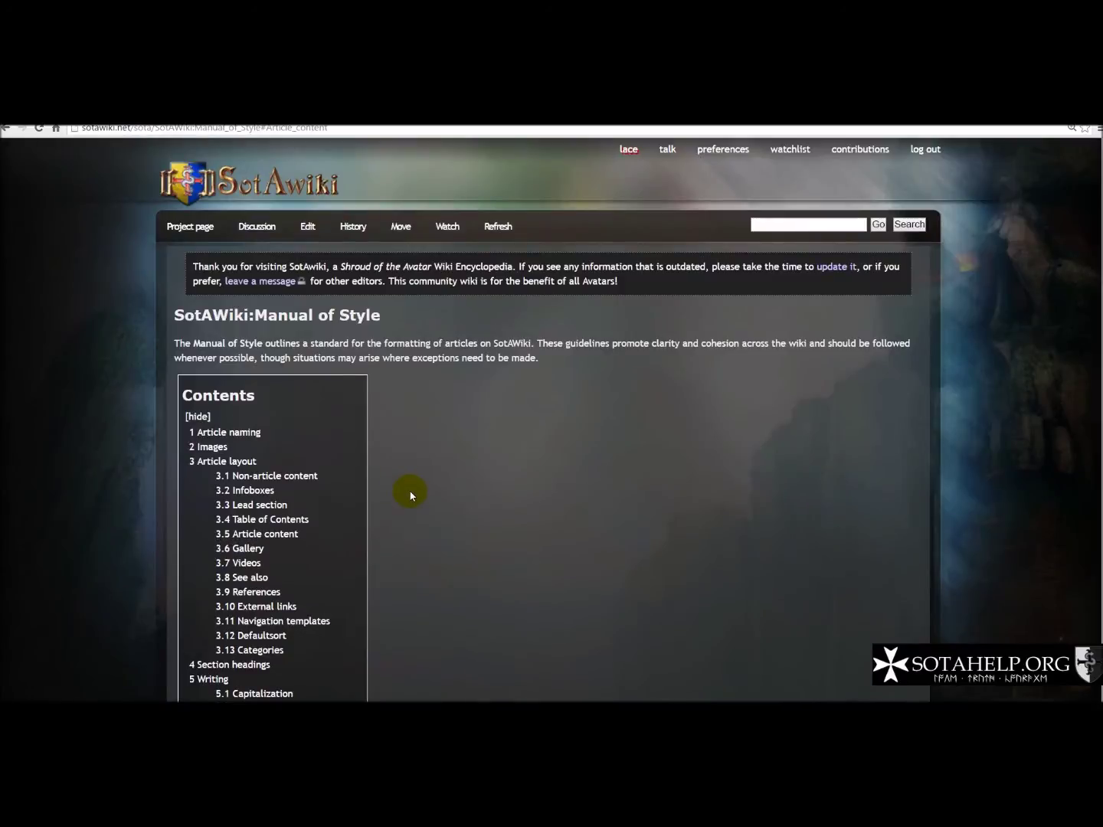
scroll(447, 409, down, 5)
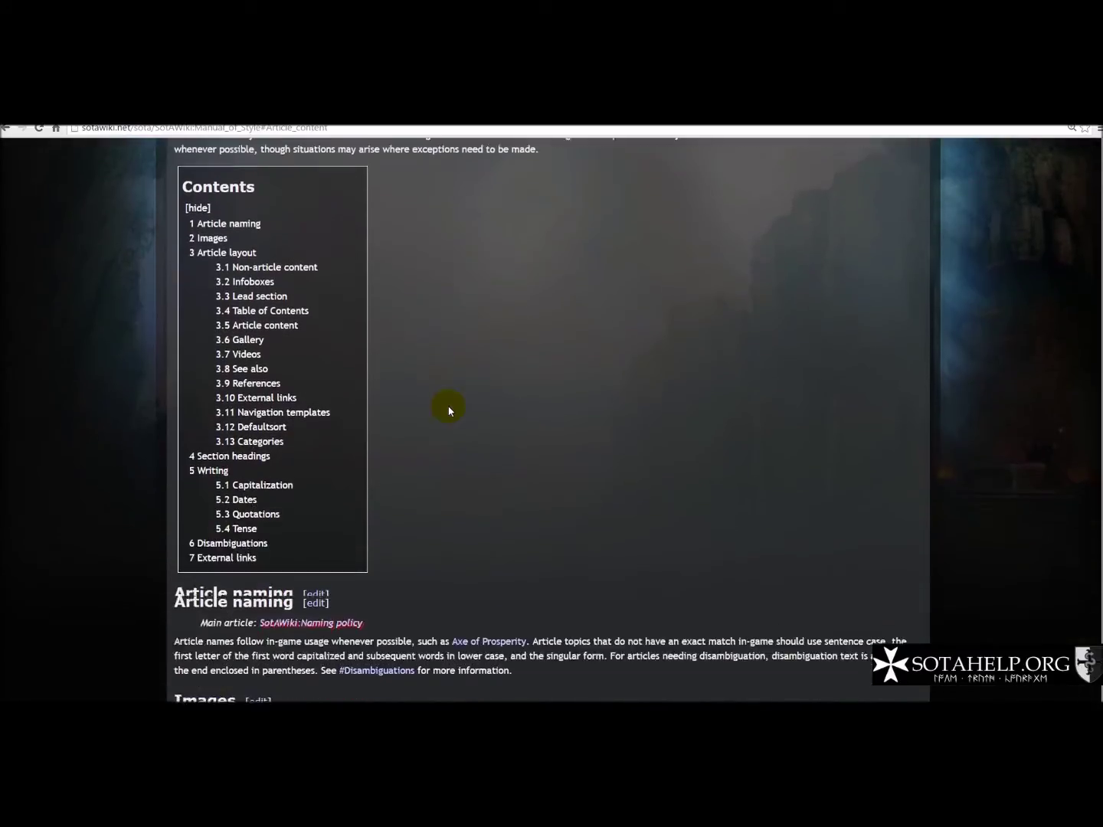
scroll(449, 410, down, 1)
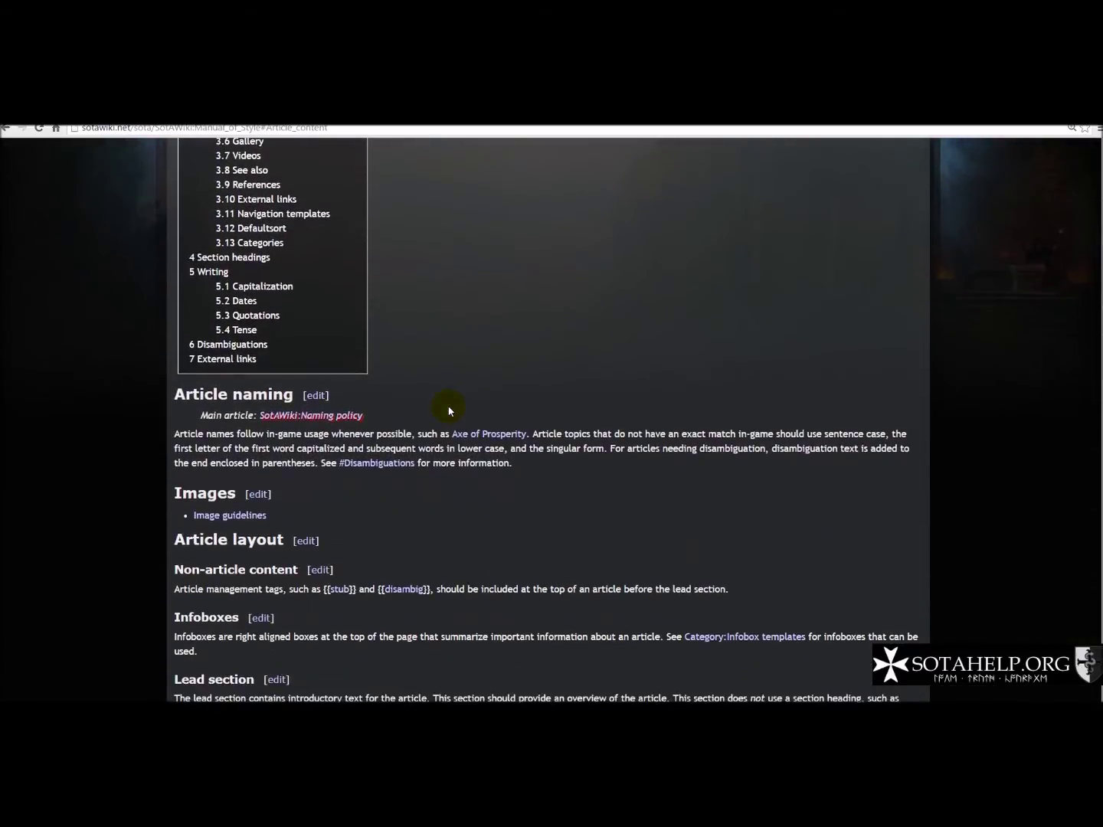
scroll(449, 411, down, 2)
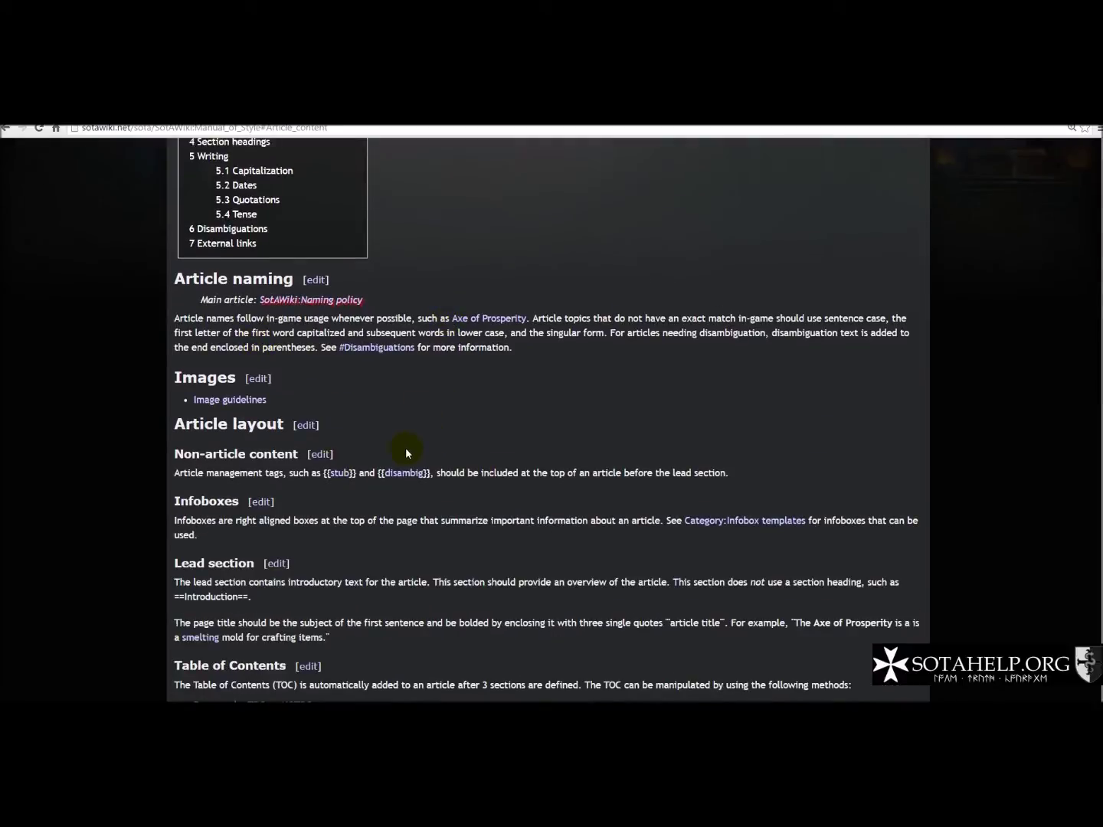
scroll(415, 520, down, 4)
scroll(356, 480, up, 1)
scroll(406, 509, down, 3)
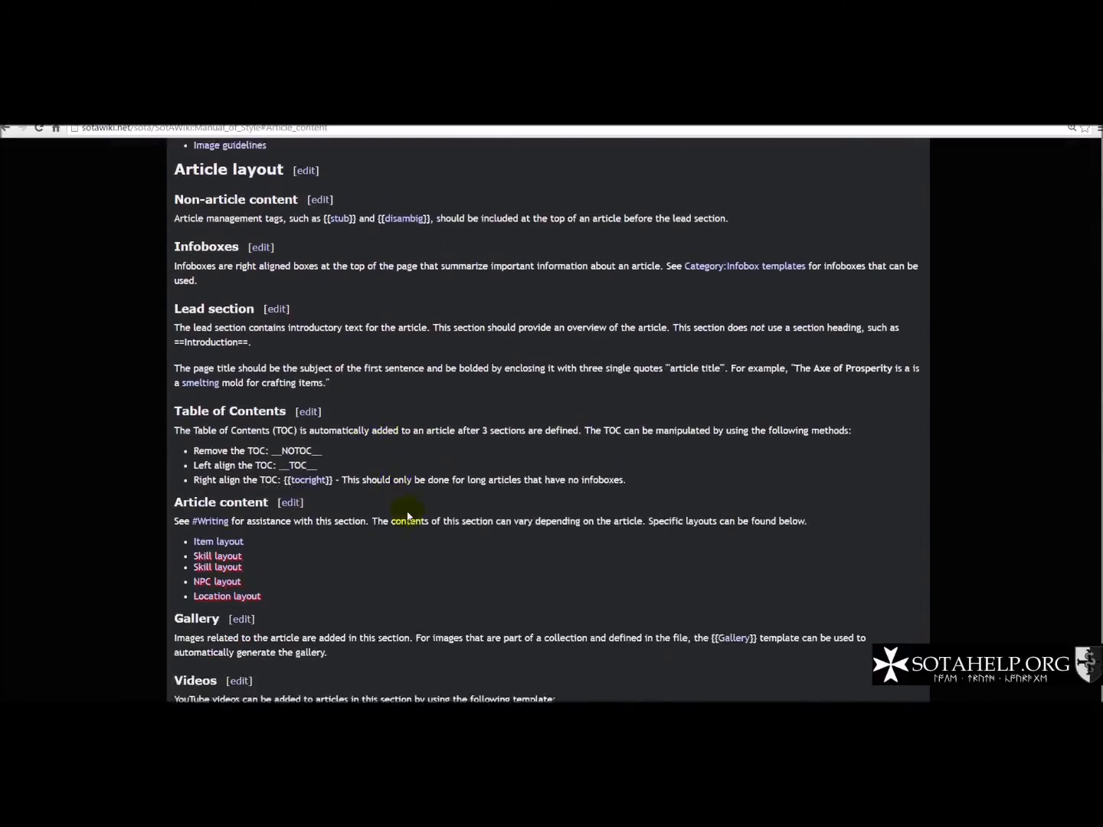
scroll(434, 508, down, 9)
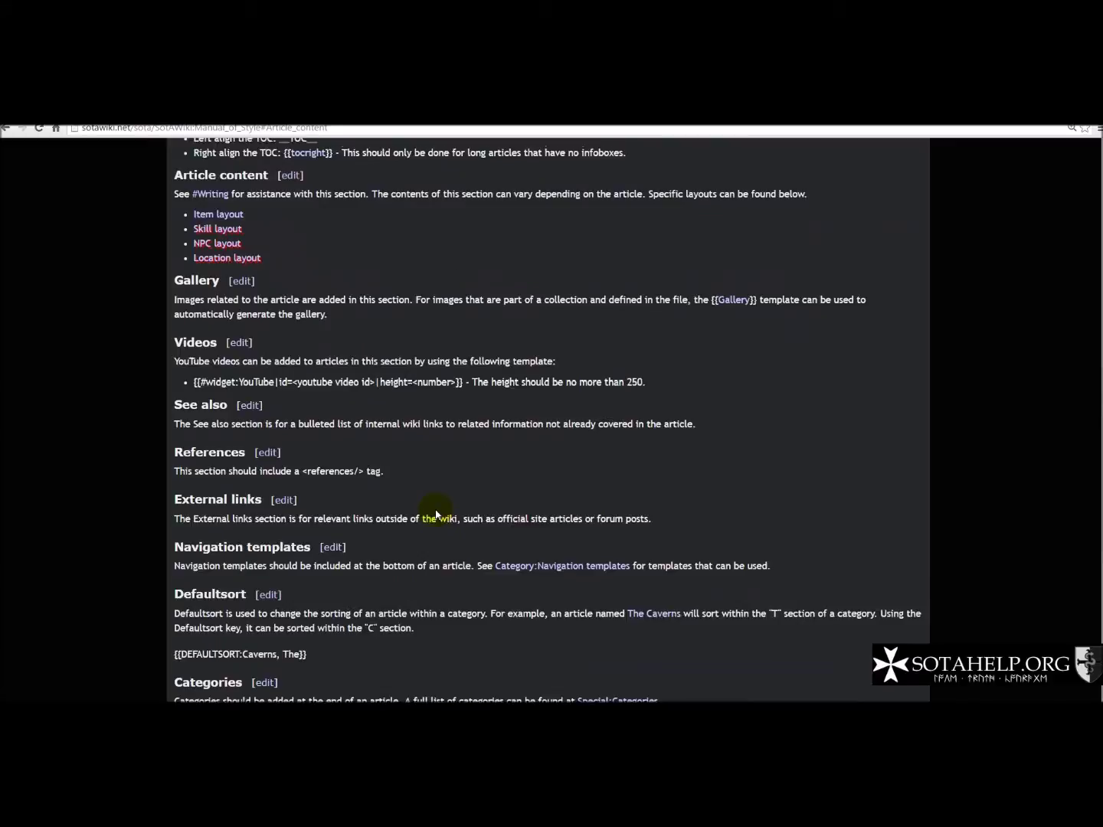
Review the Manual of Style's remaining sections, from Gallery and Videos through Writing and Disambiguations, and return to Things to do.
scroll(435, 507, down, 5)
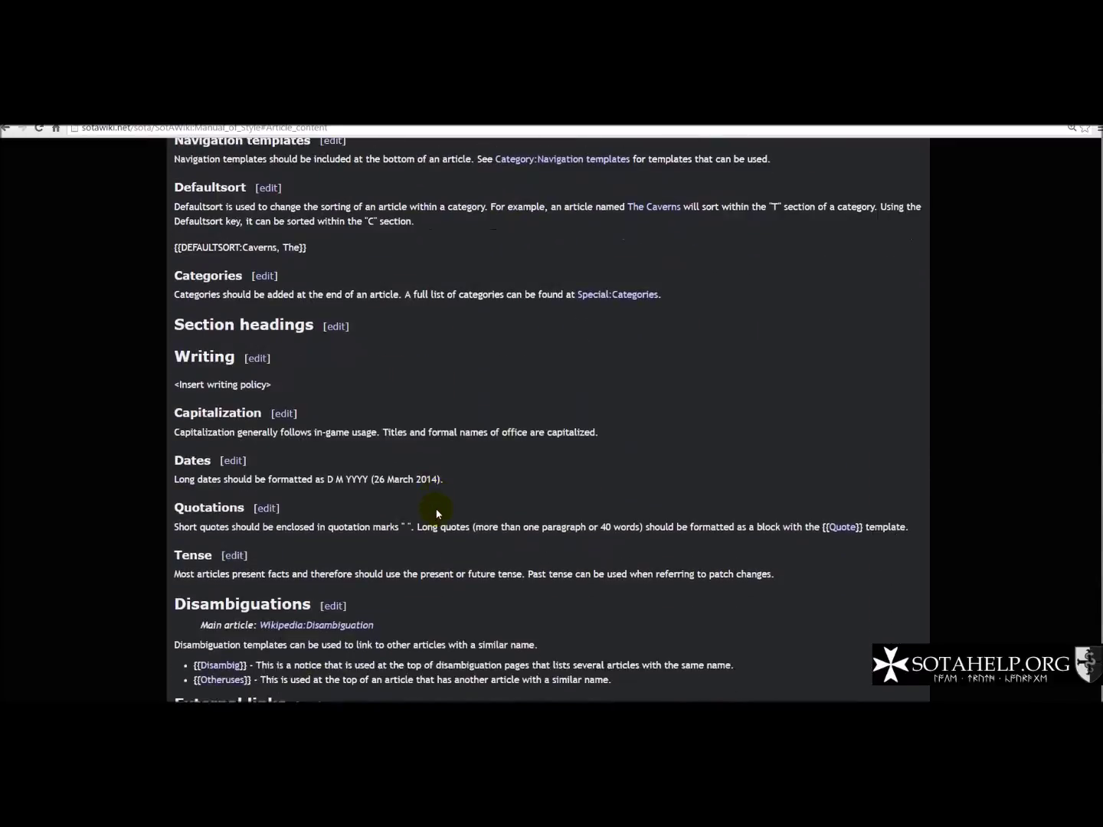
scroll(436, 512, down, 5)
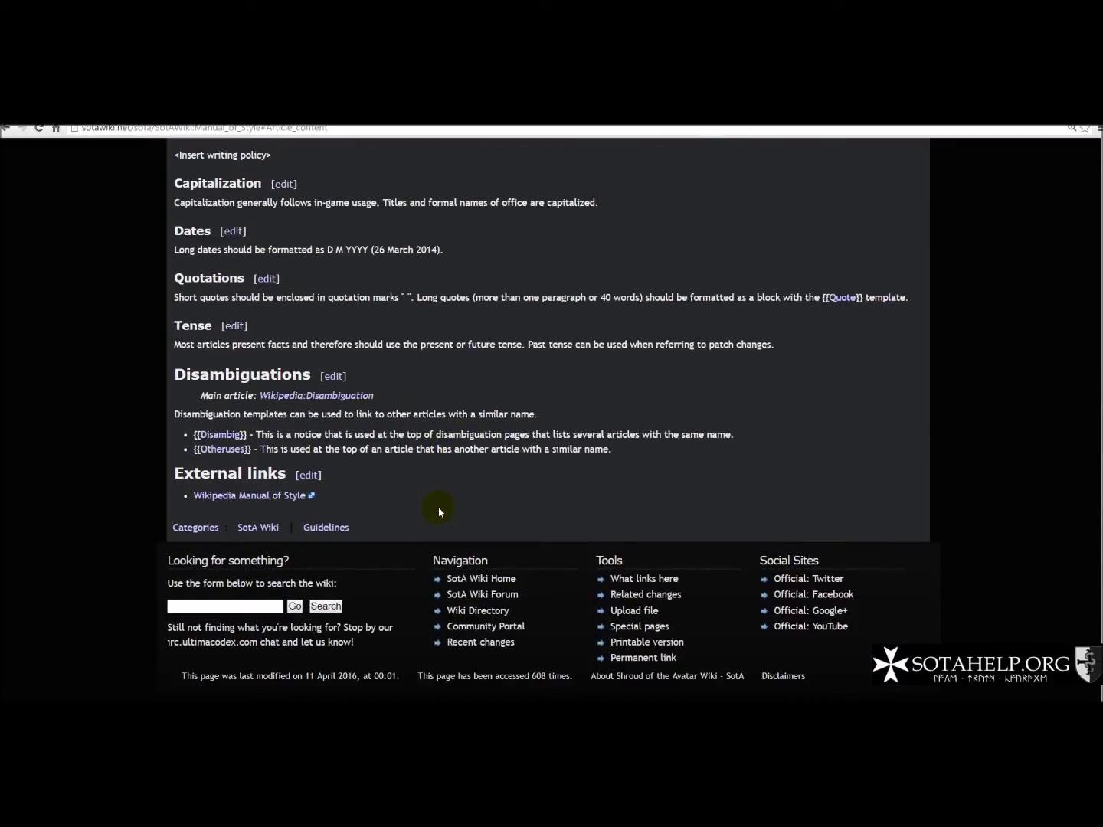
scroll(436, 507, up, 11)
scroll(446, 507, up, 15)
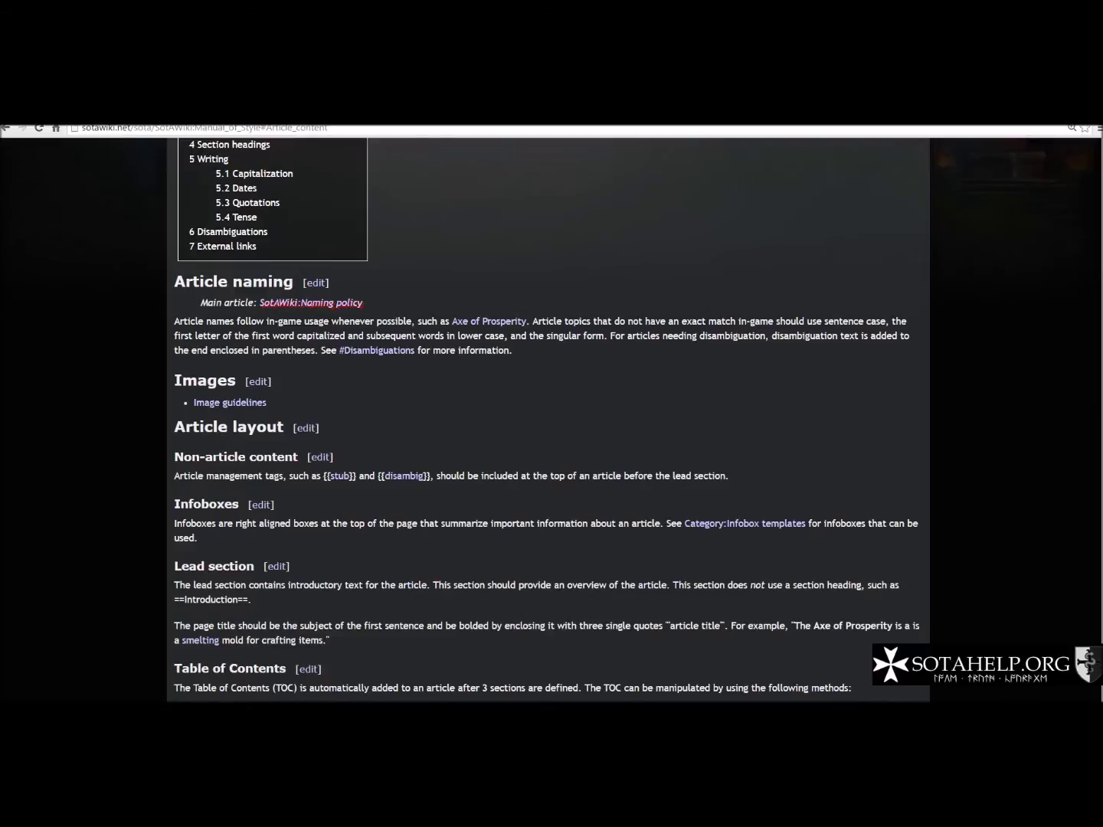
scroll(451, 513, down, 5)
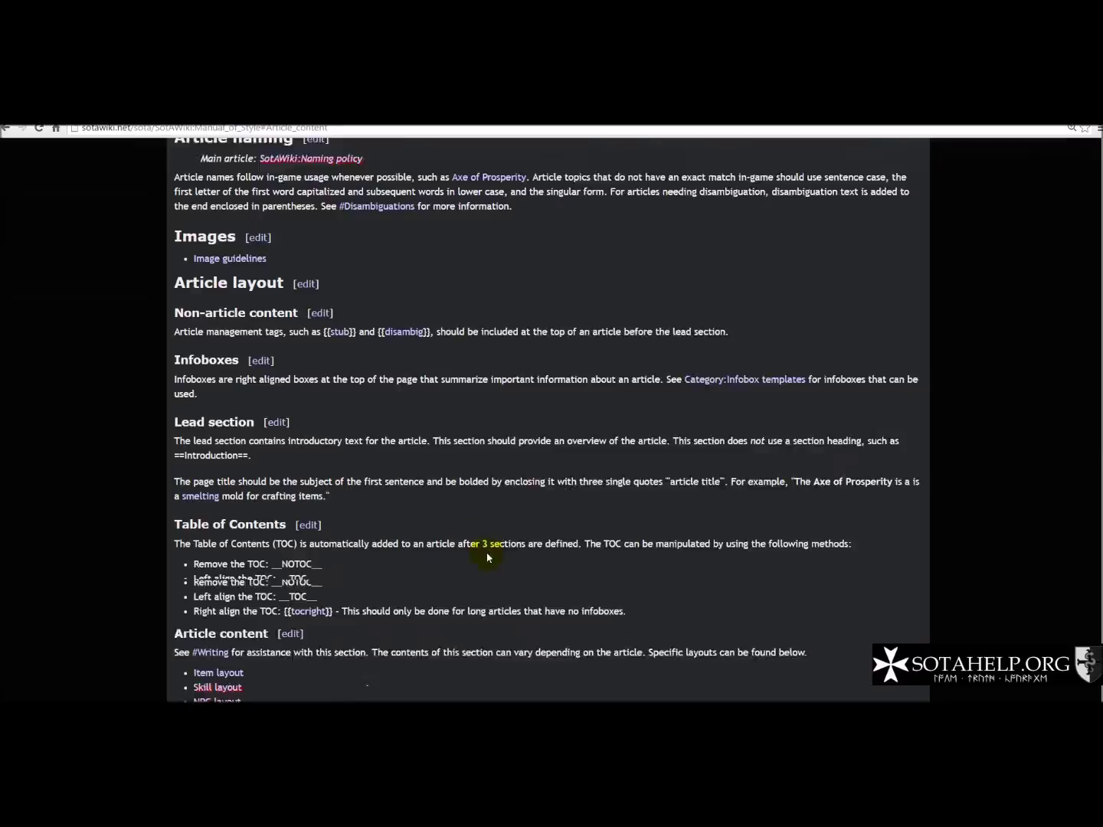
scroll(447, 509, down, 5)
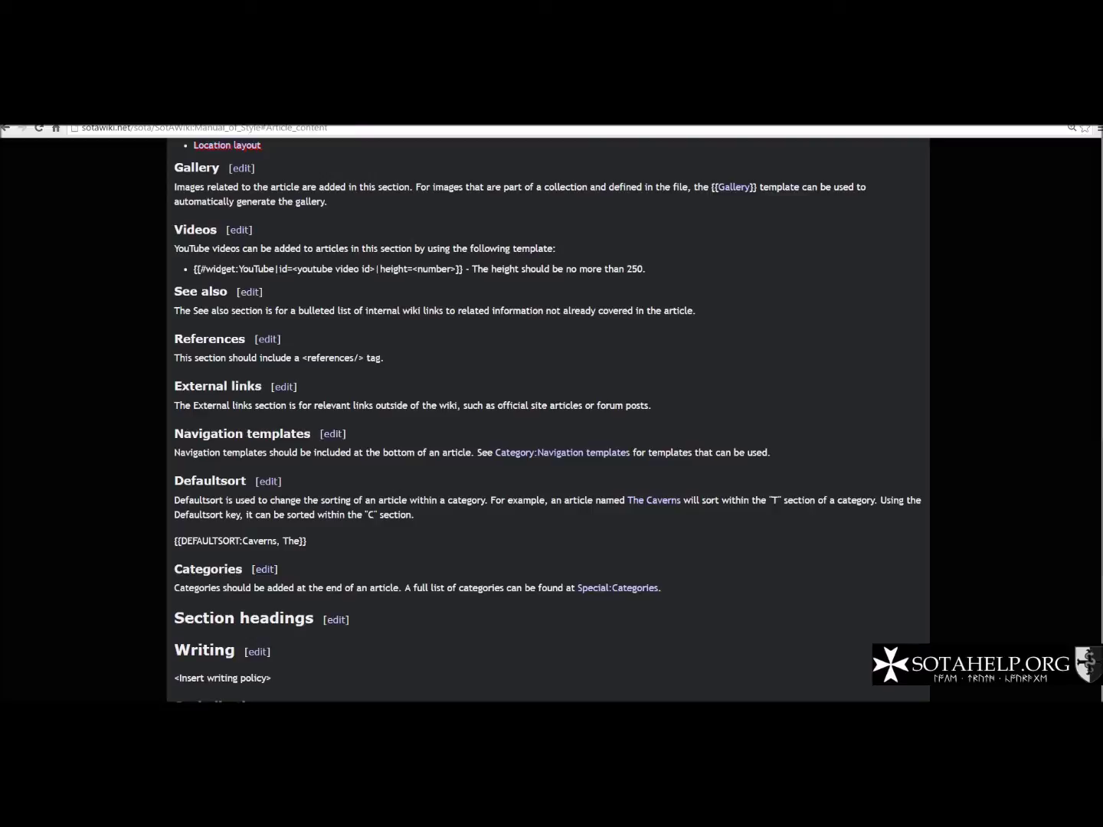
scroll(424, 401, up, 15)
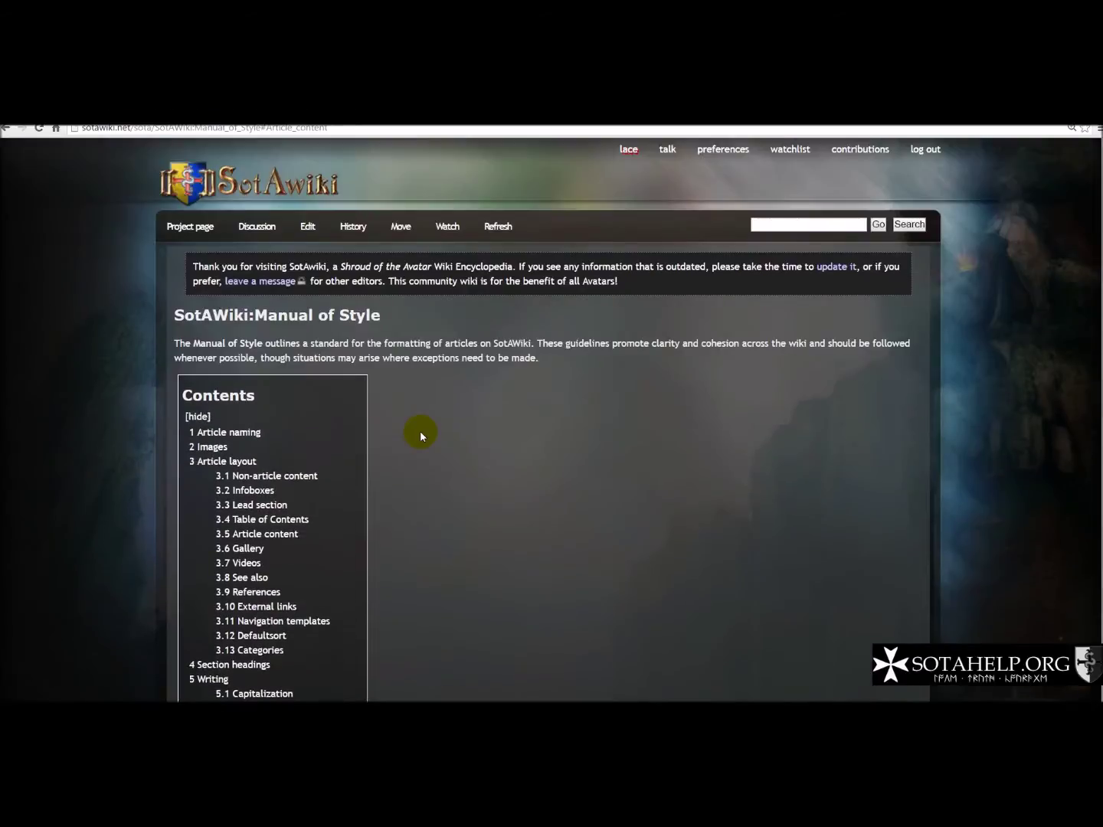
click(5, 128)
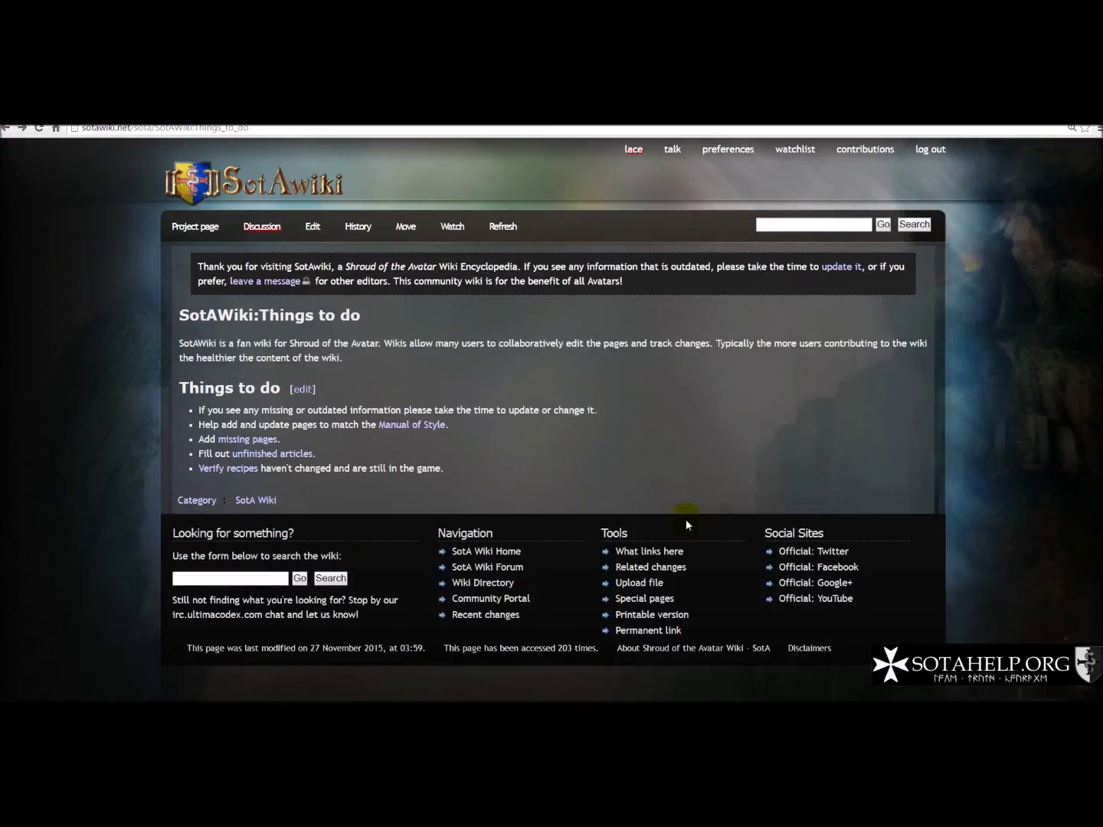
Open the missing pages list, examine which pages link to Alignment, and return to the list.
click(245, 443)
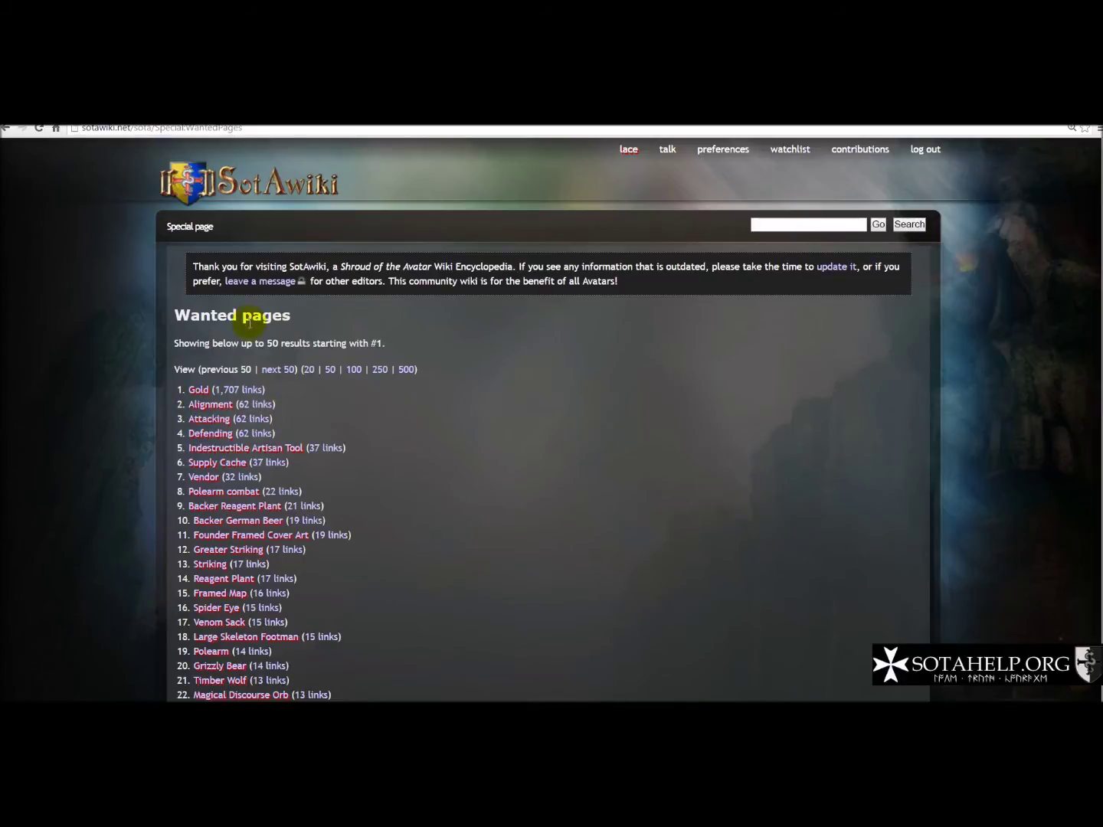
click(257, 407)
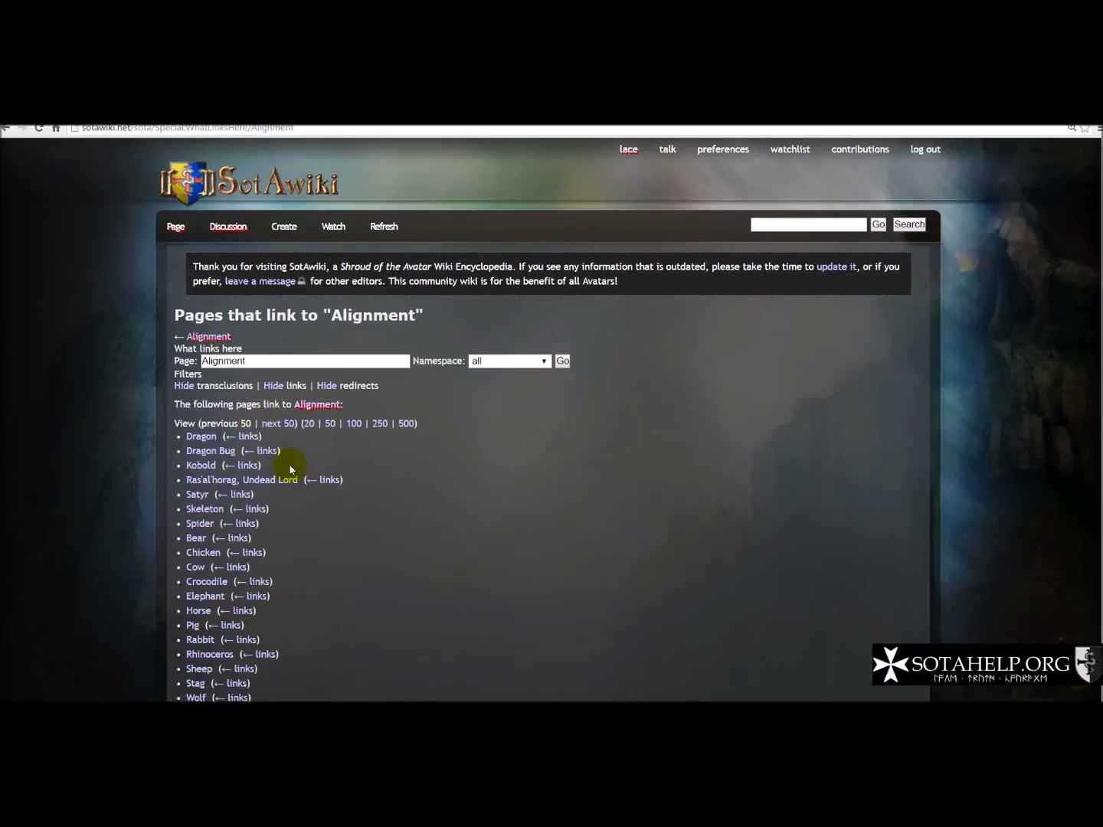
scroll(398, 591, down, 1)
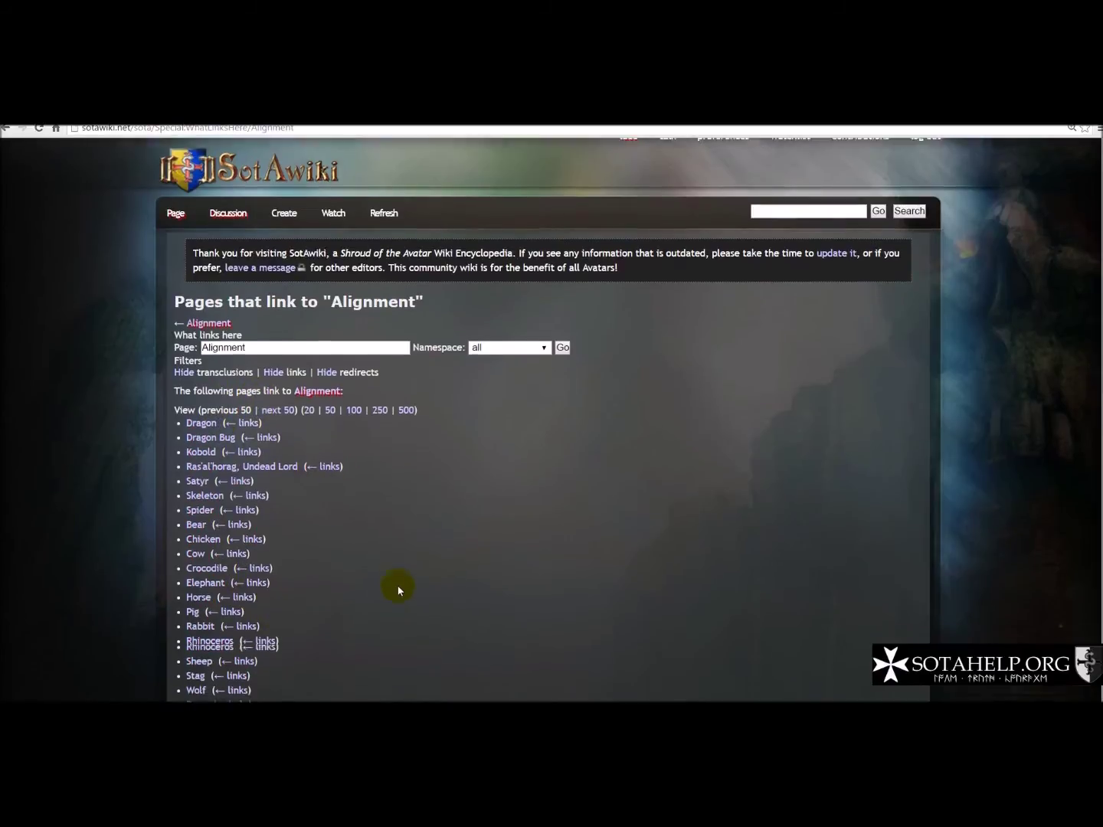
scroll(397, 590, down, 3)
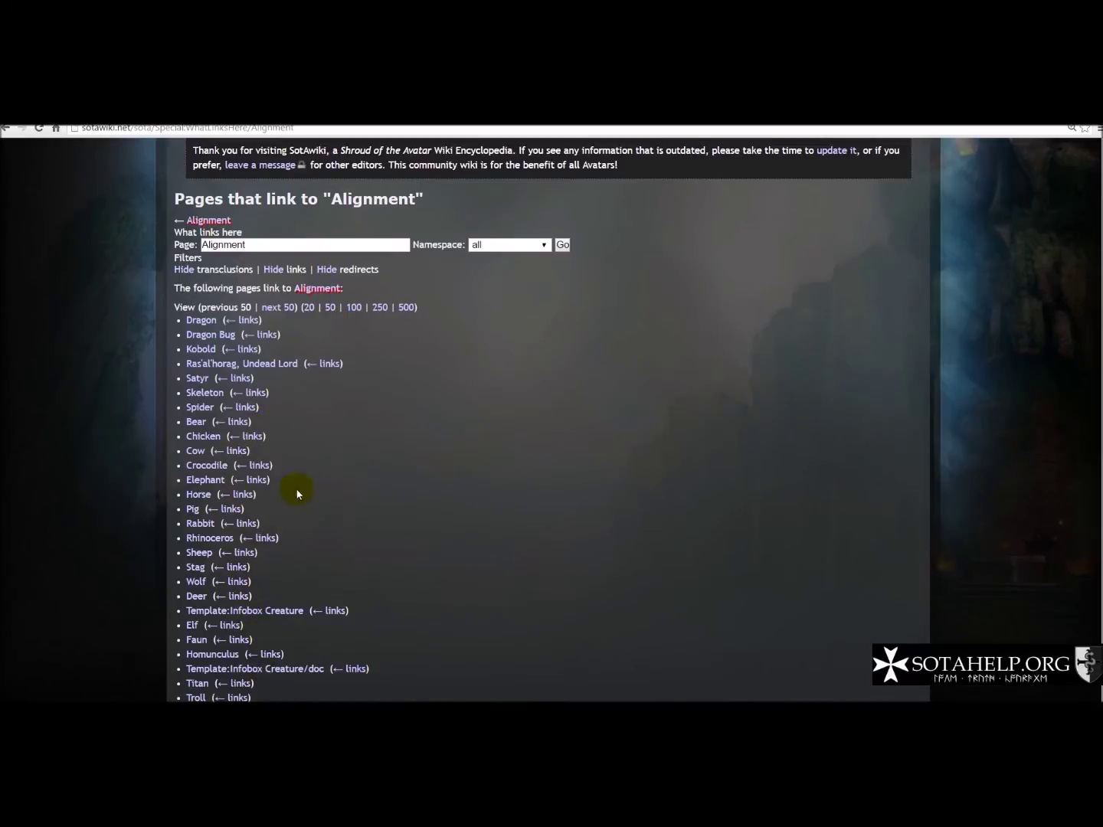
scroll(299, 486, up, 3)
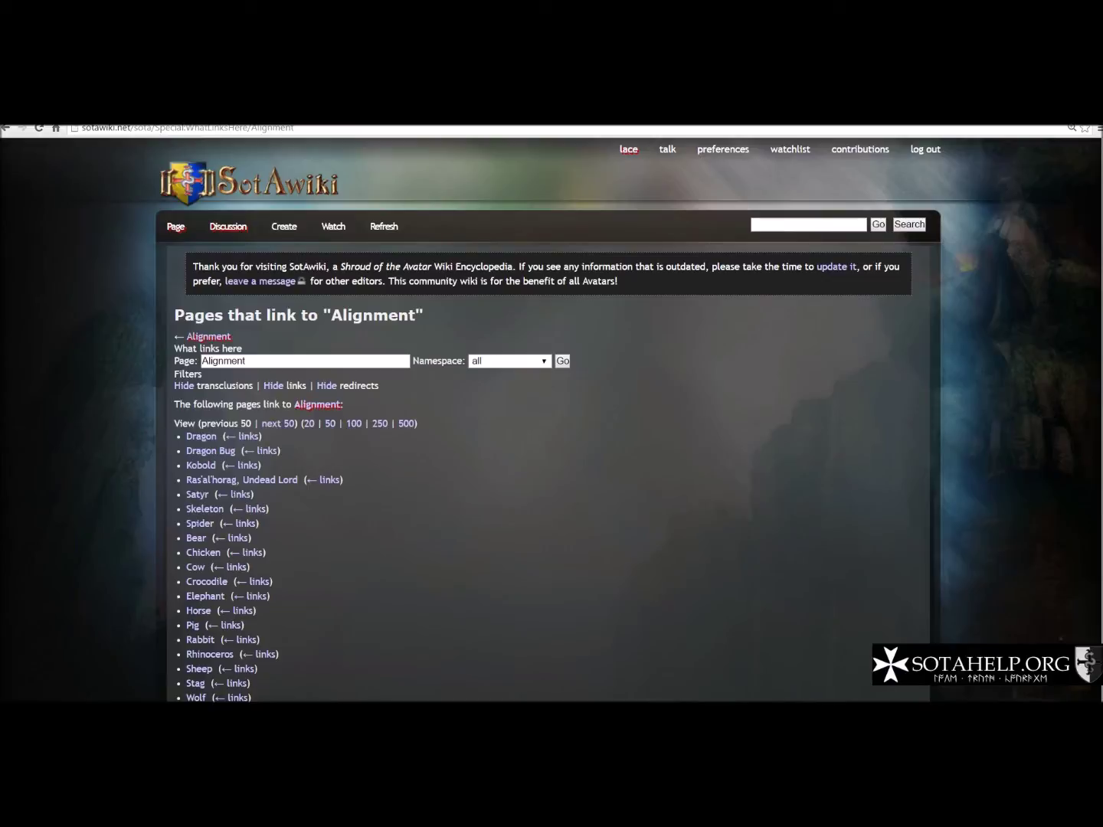
click(6, 129)
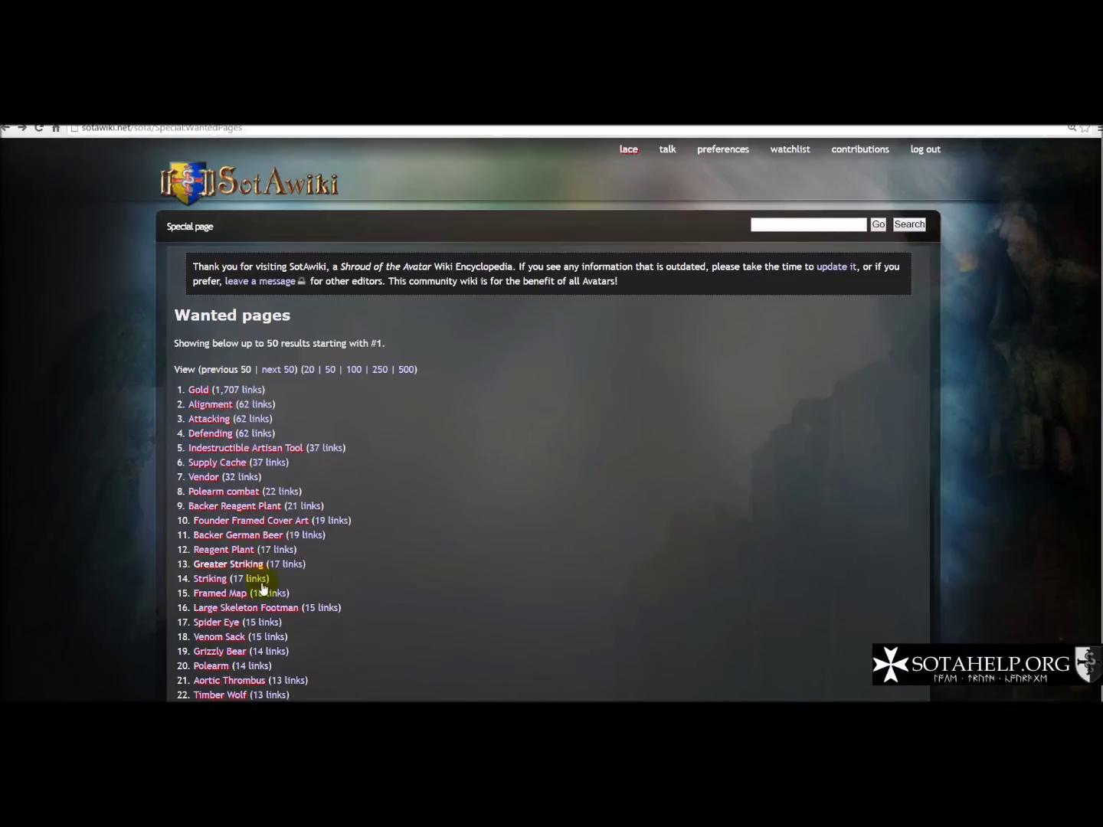
Open the creation page for the missing Grizzly Bear article, look over its empty editor and save options, and return to Wanted pages.
click(217, 653)
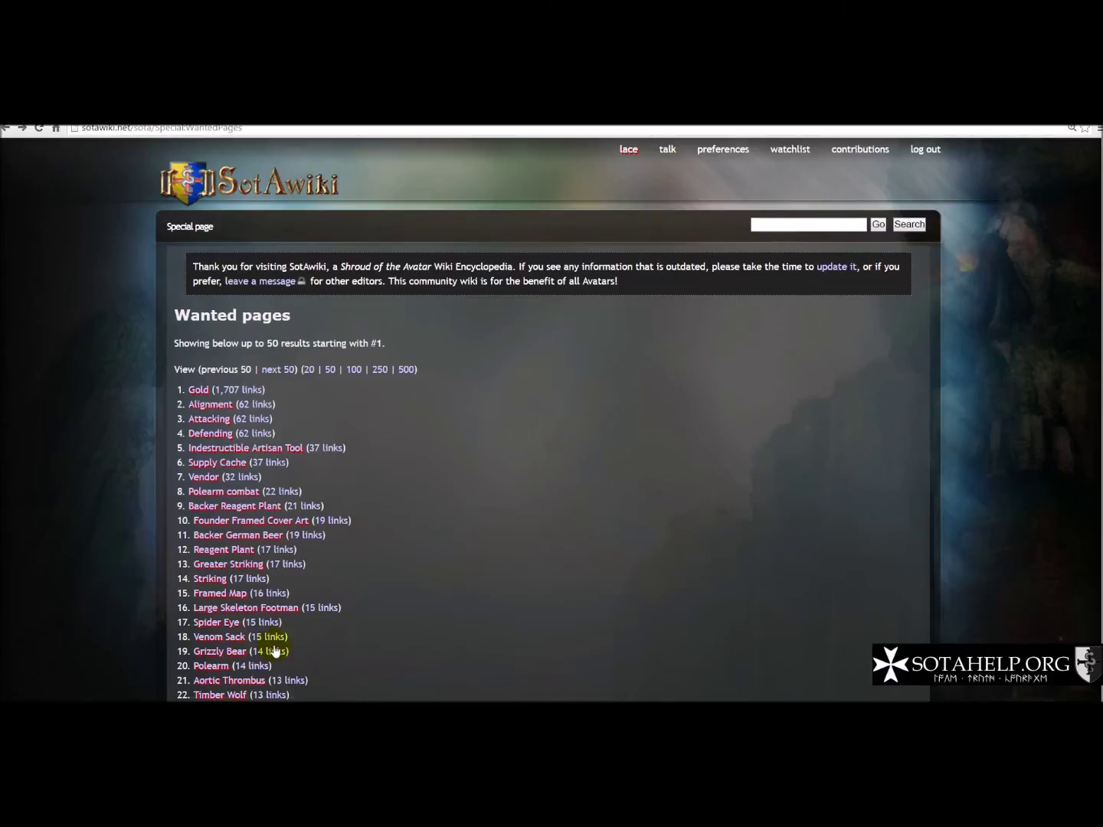
click(208, 653)
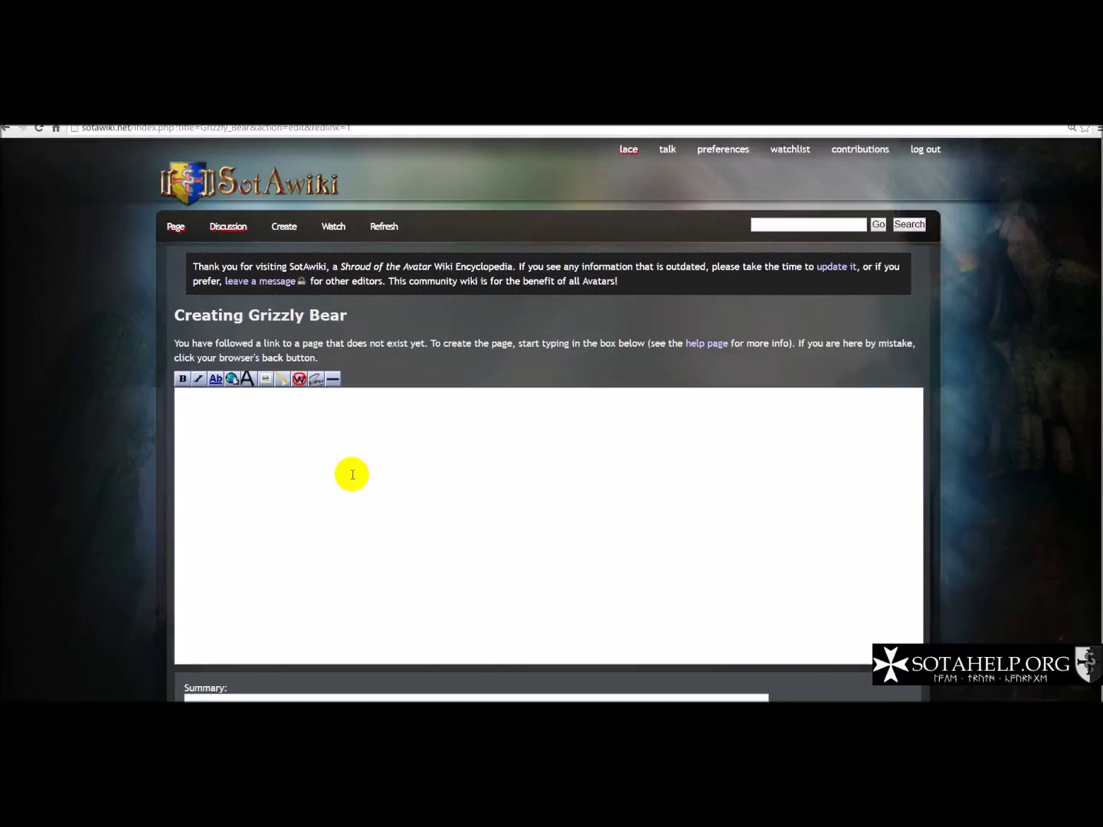
scroll(432, 502, down, 2)
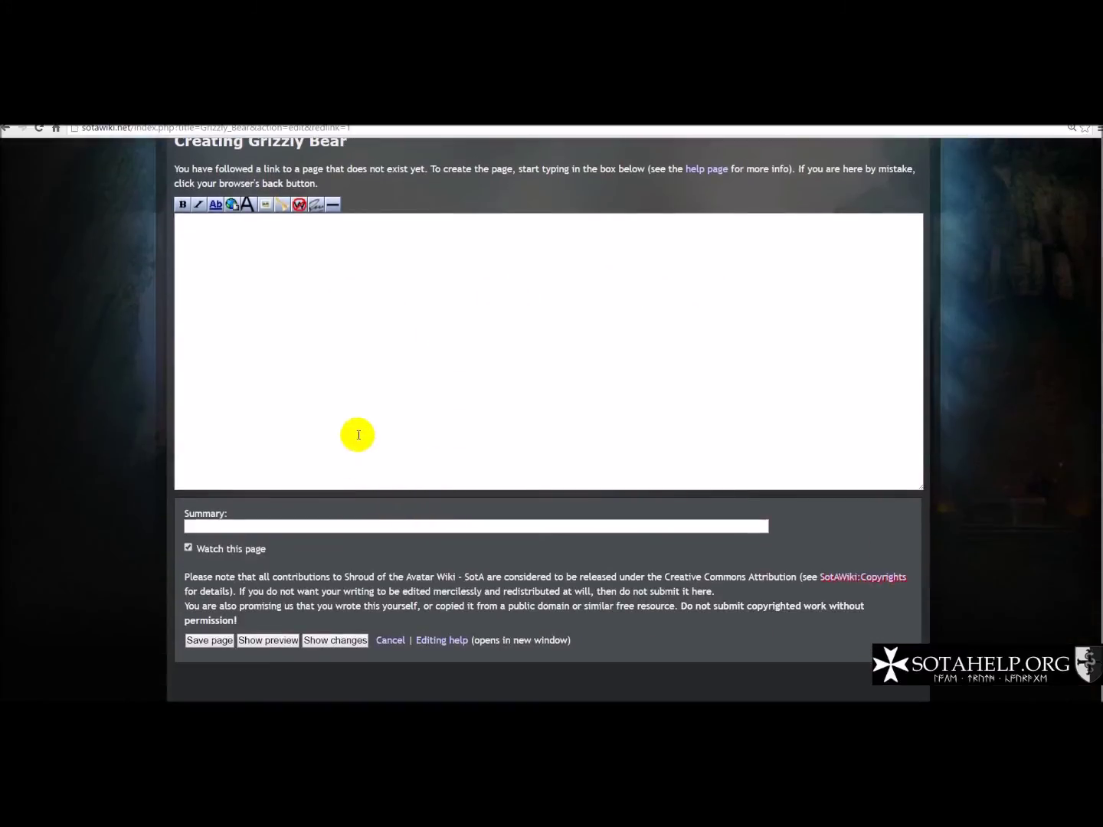
scroll(361, 420, up, 2)
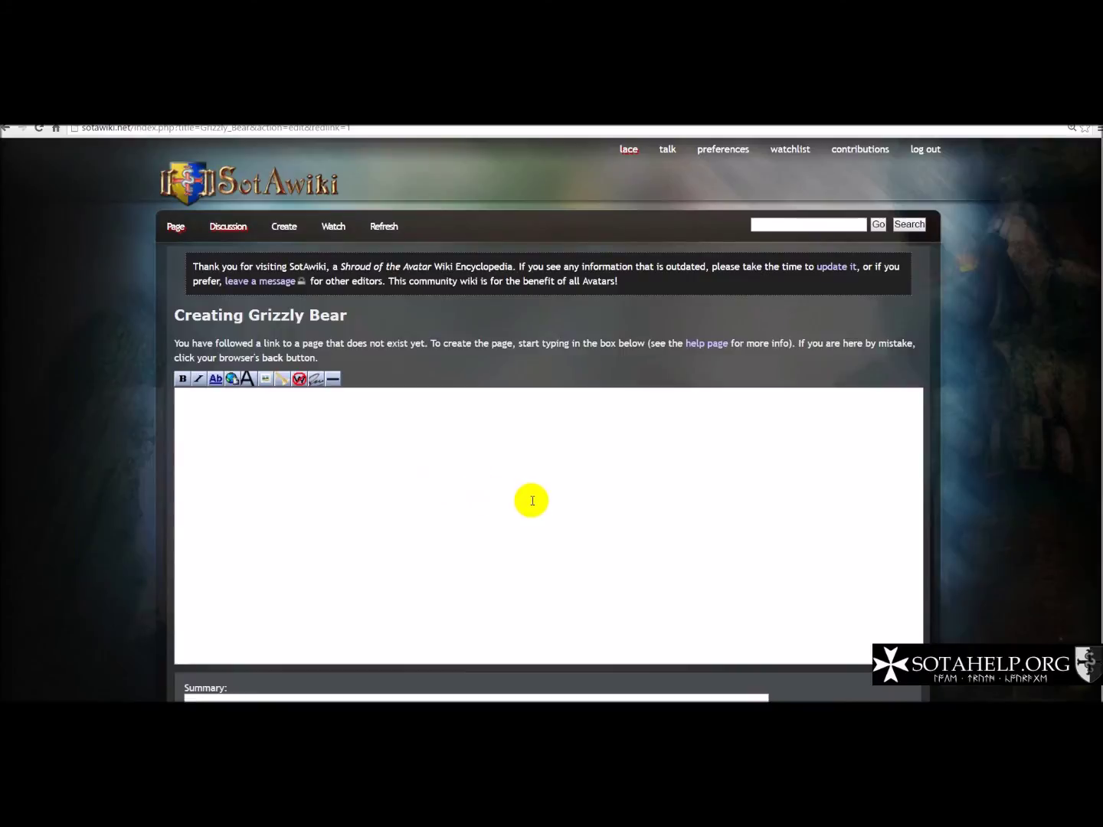
click(6, 128)
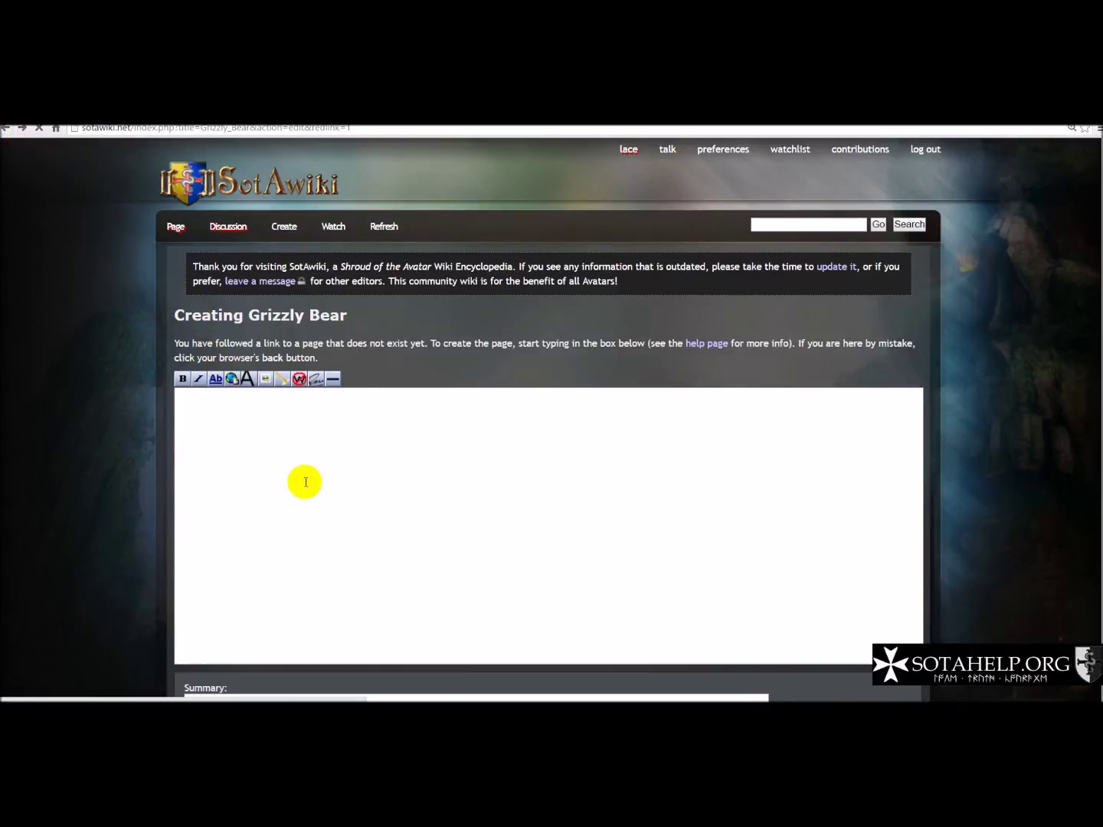
click(6, 132)
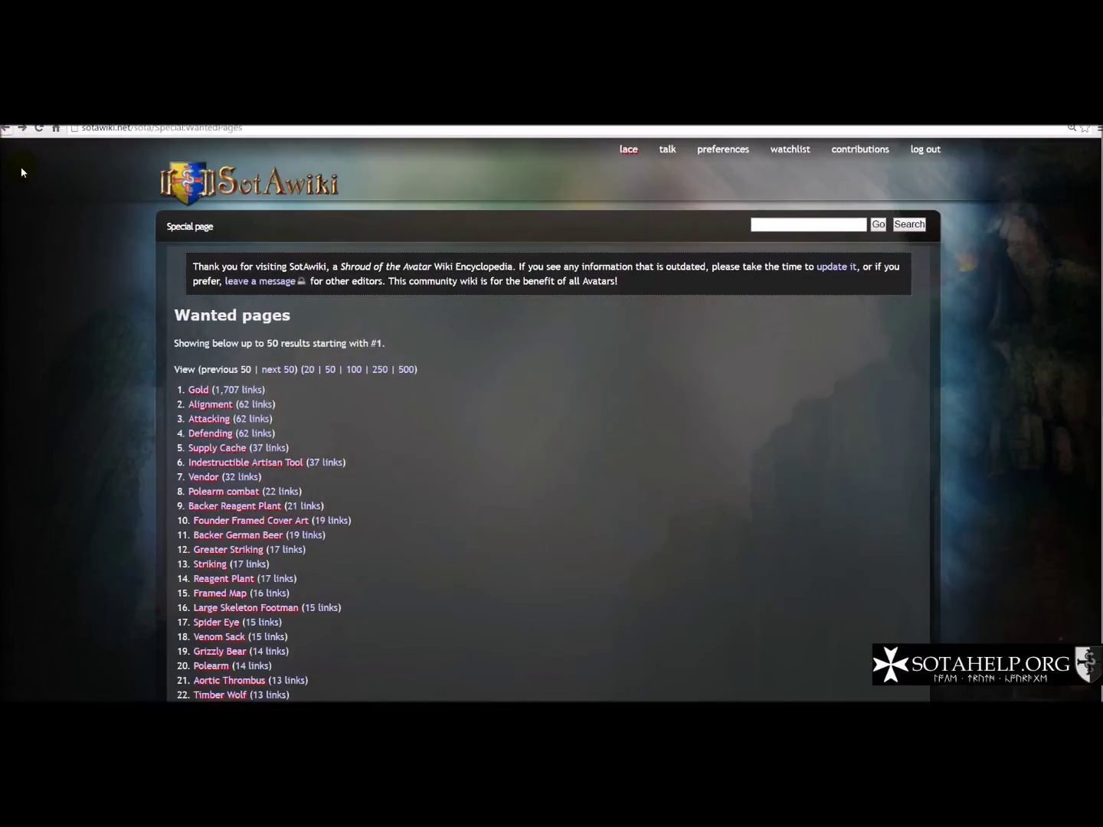
Look further down the Wanted pages list and return to Things to do.
scroll(260, 562, down, 2)
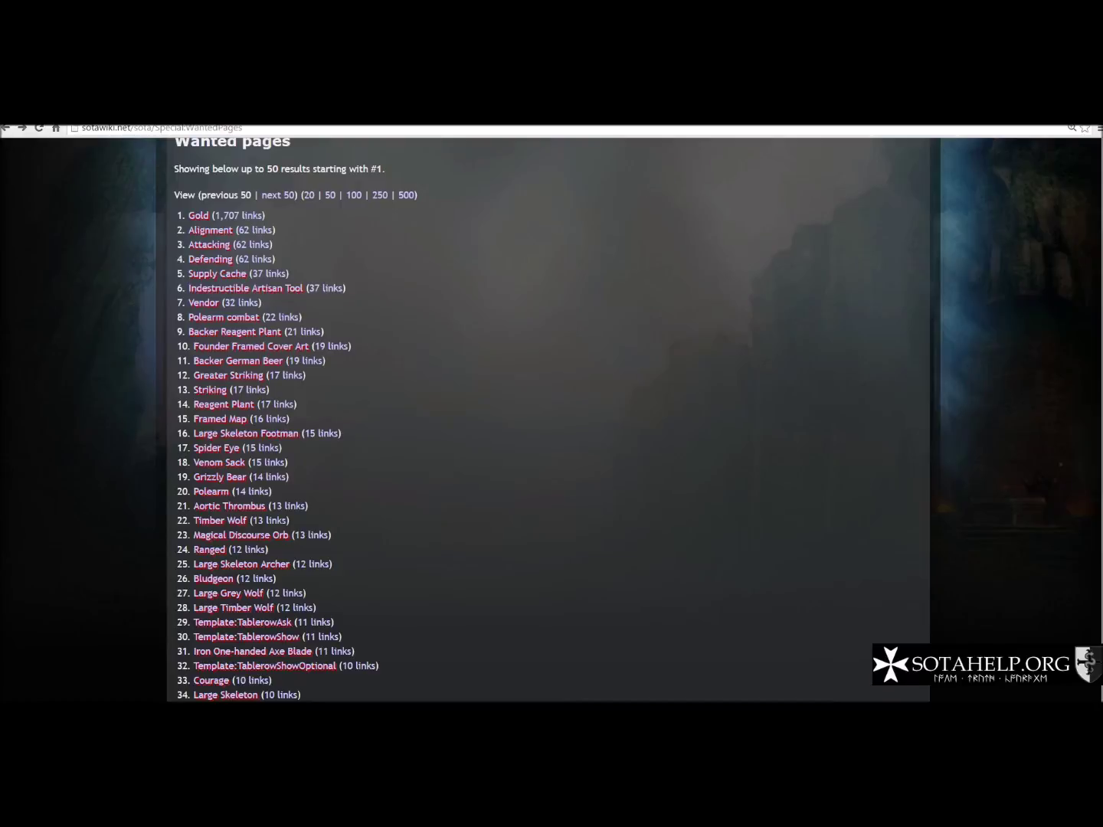
scroll(507, 502, up, 3)
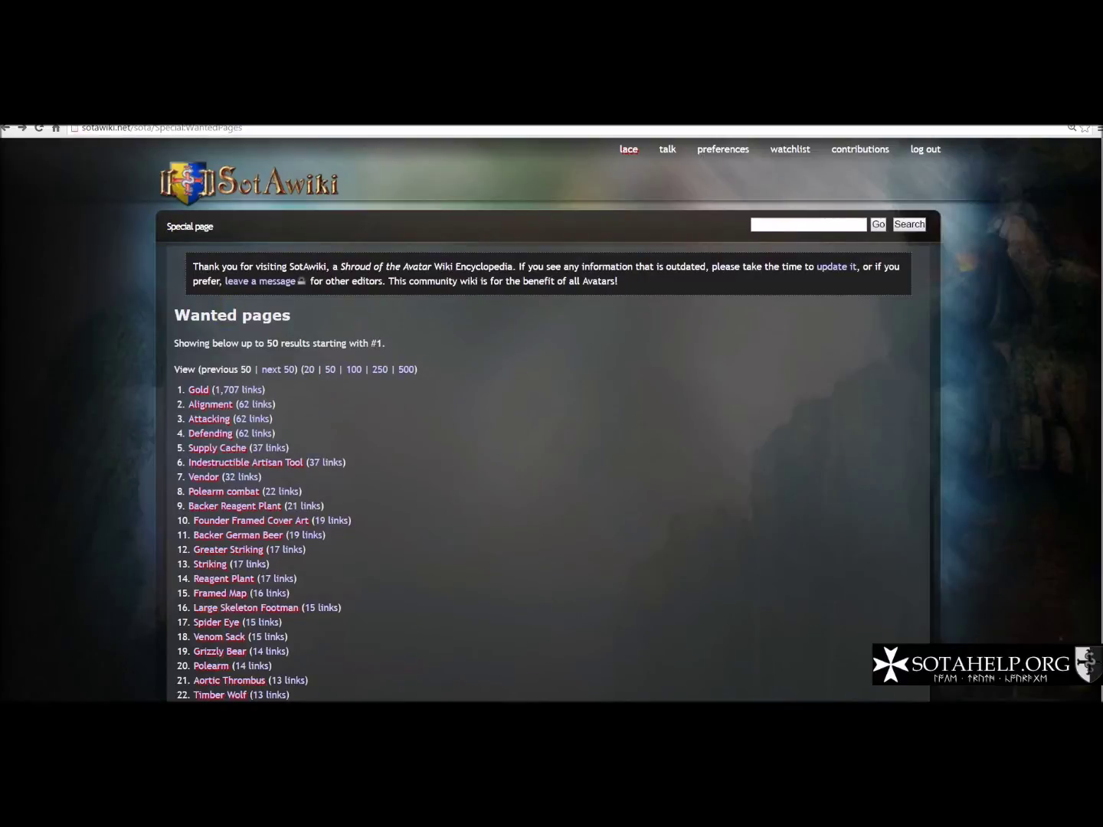
click(3, 129)
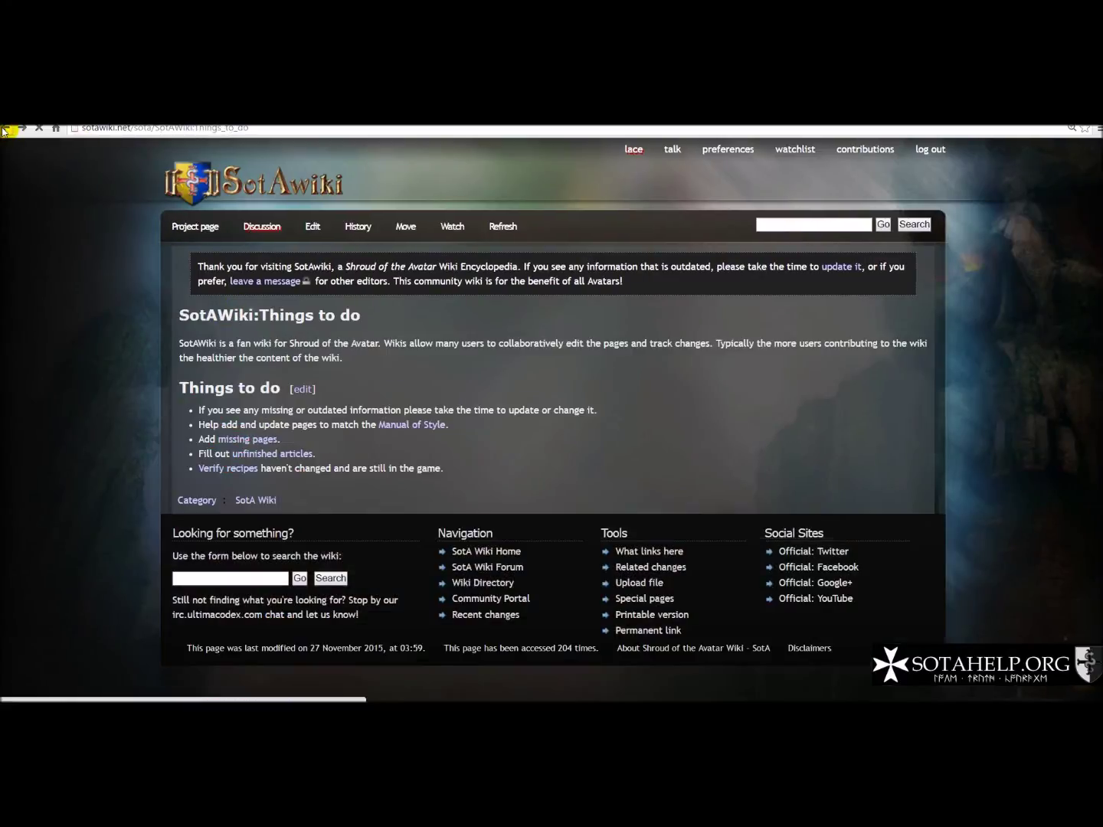
Open the unfinished articles category, view the 3d Animator's stub article and its wiki source, and return to the article.
click(260, 454)
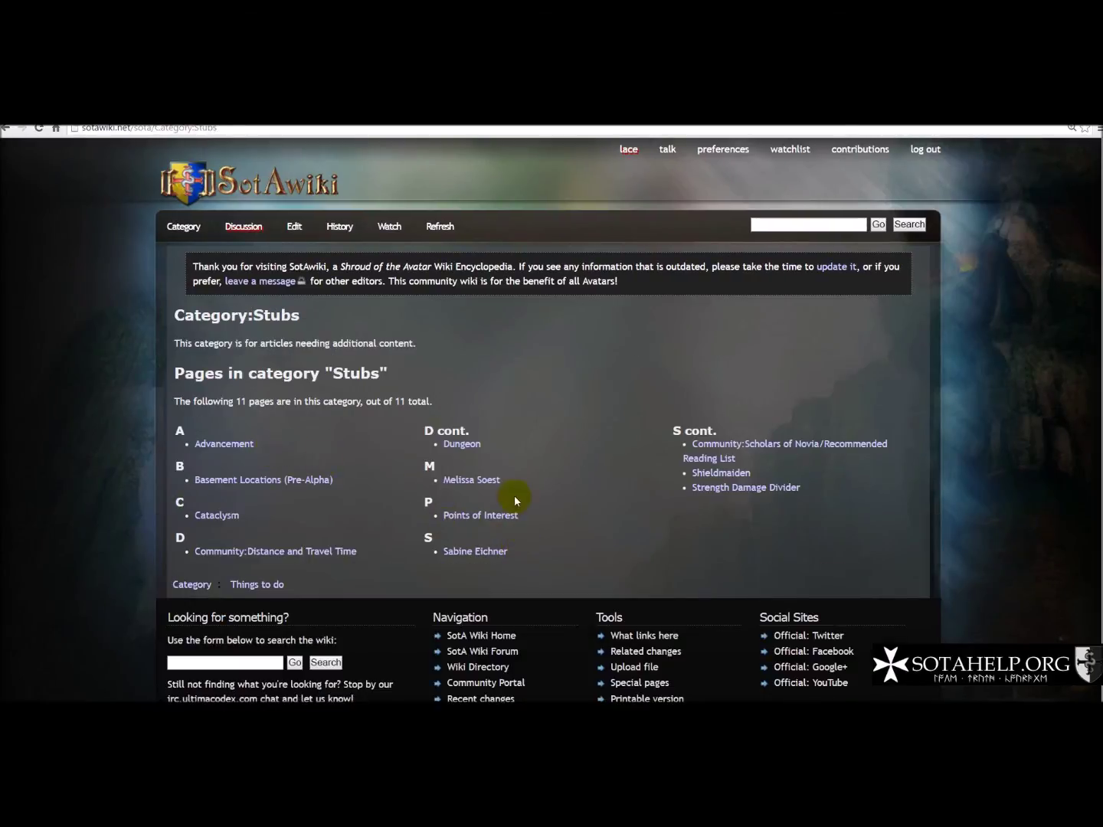
click(482, 480)
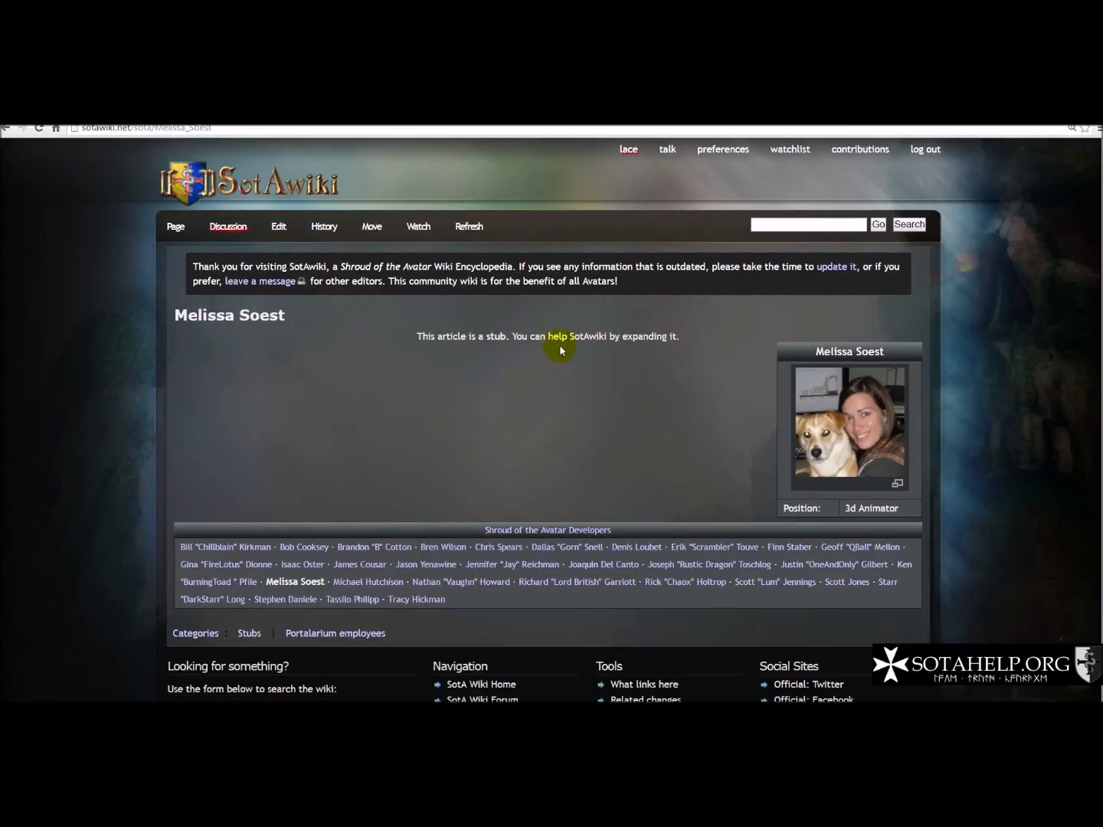
click(285, 232)
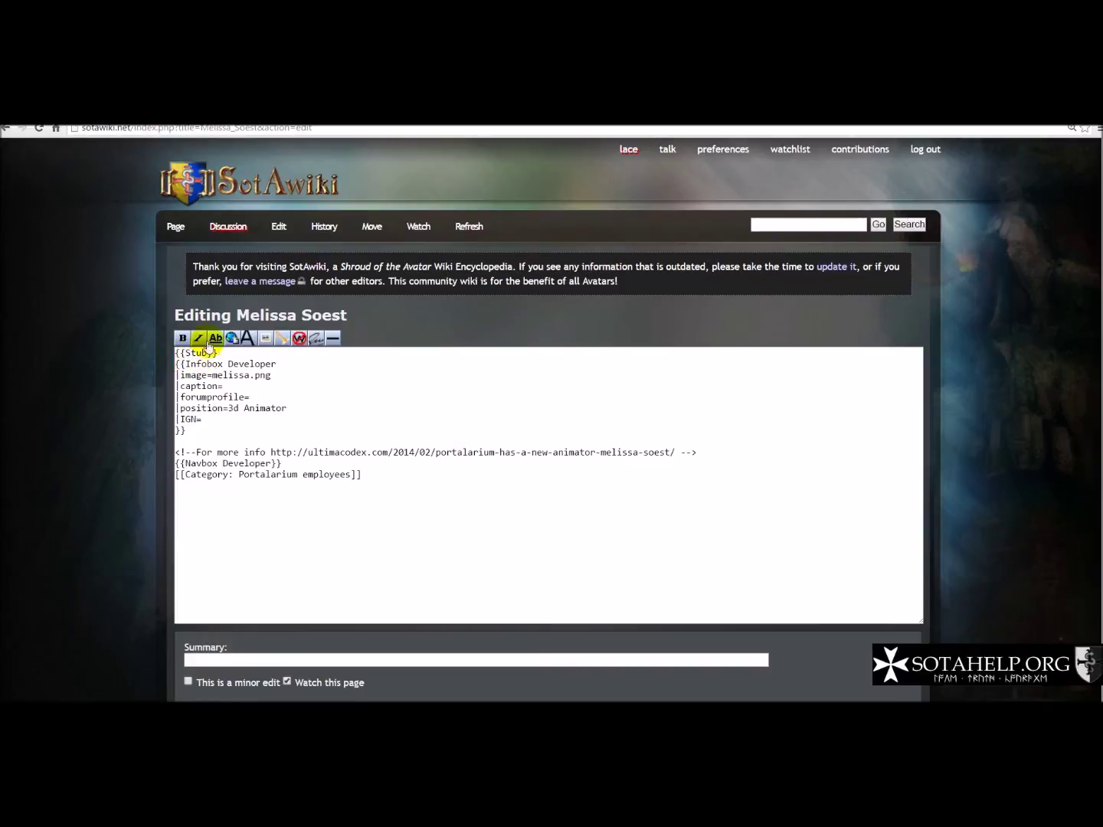
click(6, 128)
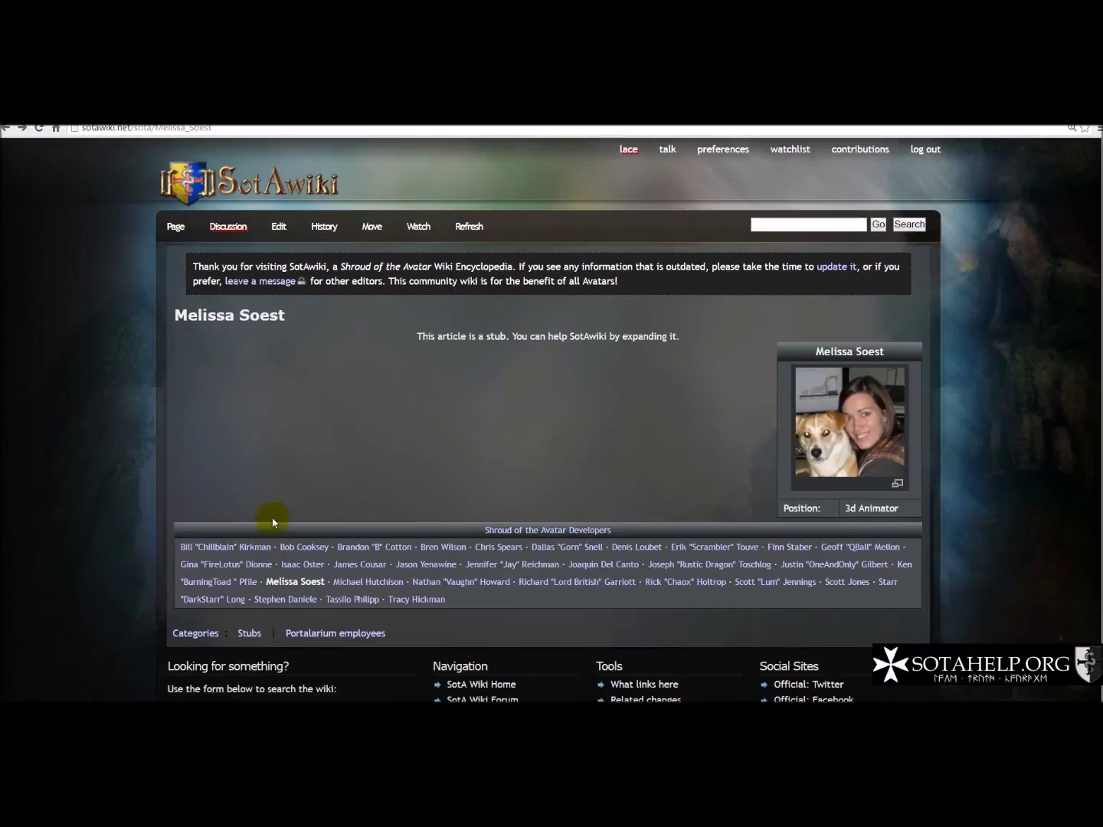
Highlight the {{Stub}} tag in the 3d Animator article's source, and leave without saving, back to Things to do.
click(282, 225)
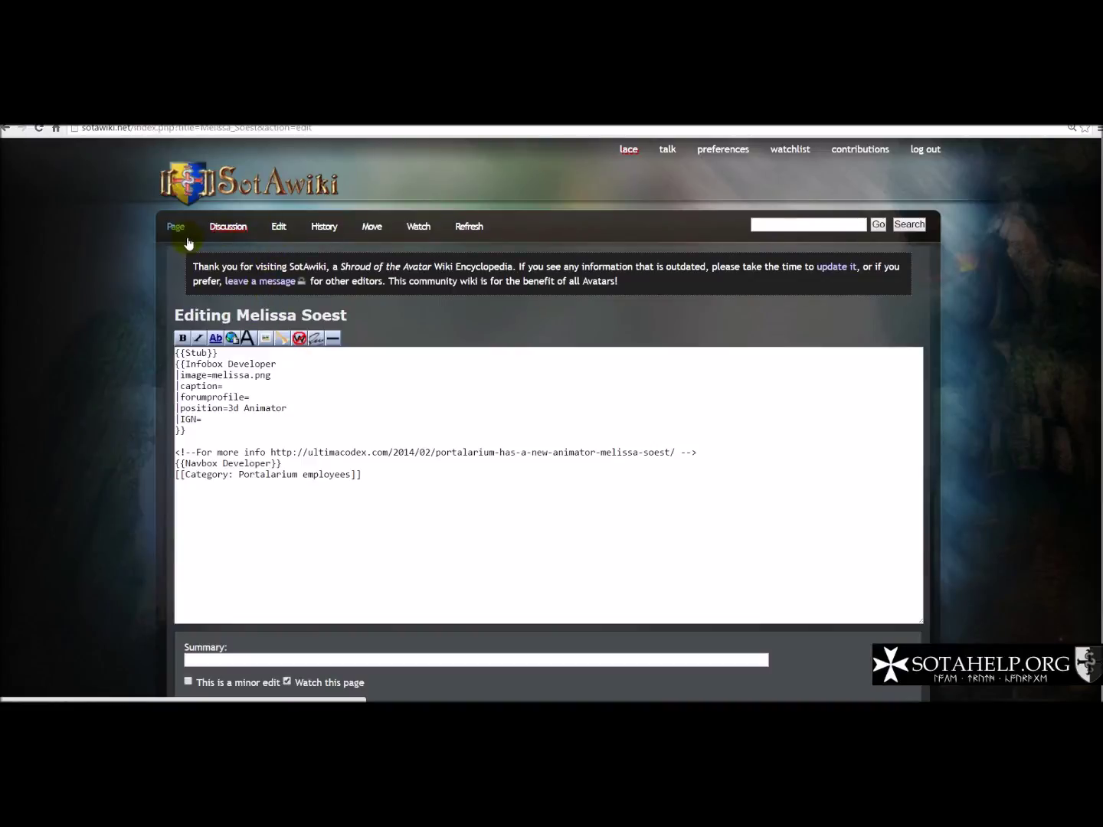
drag(233, 350, 130, 349)
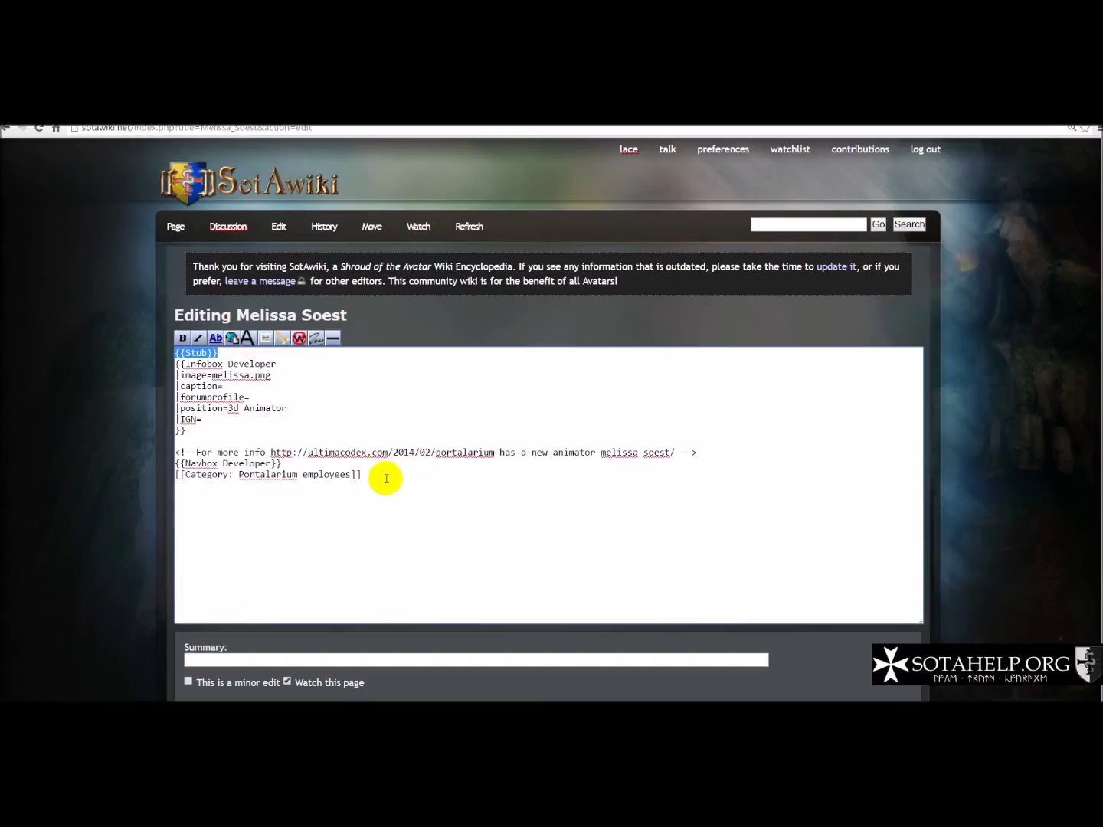
click(5, 128)
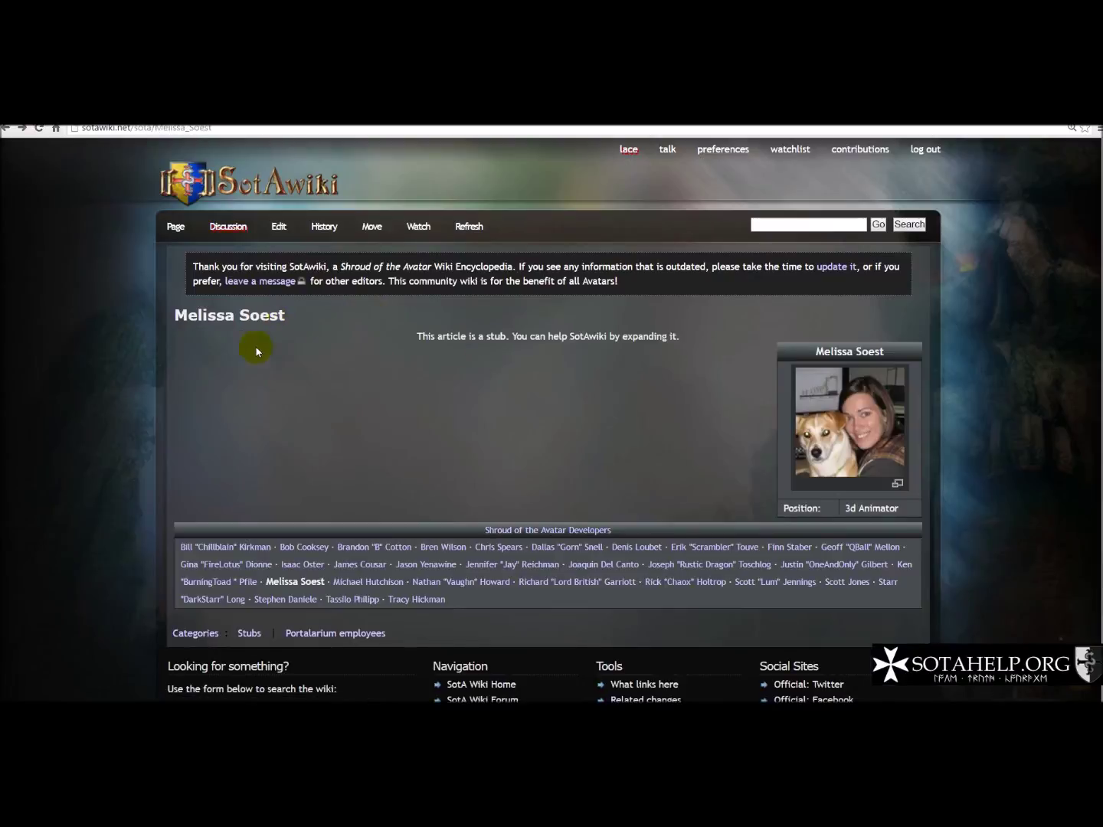
click(6, 128)
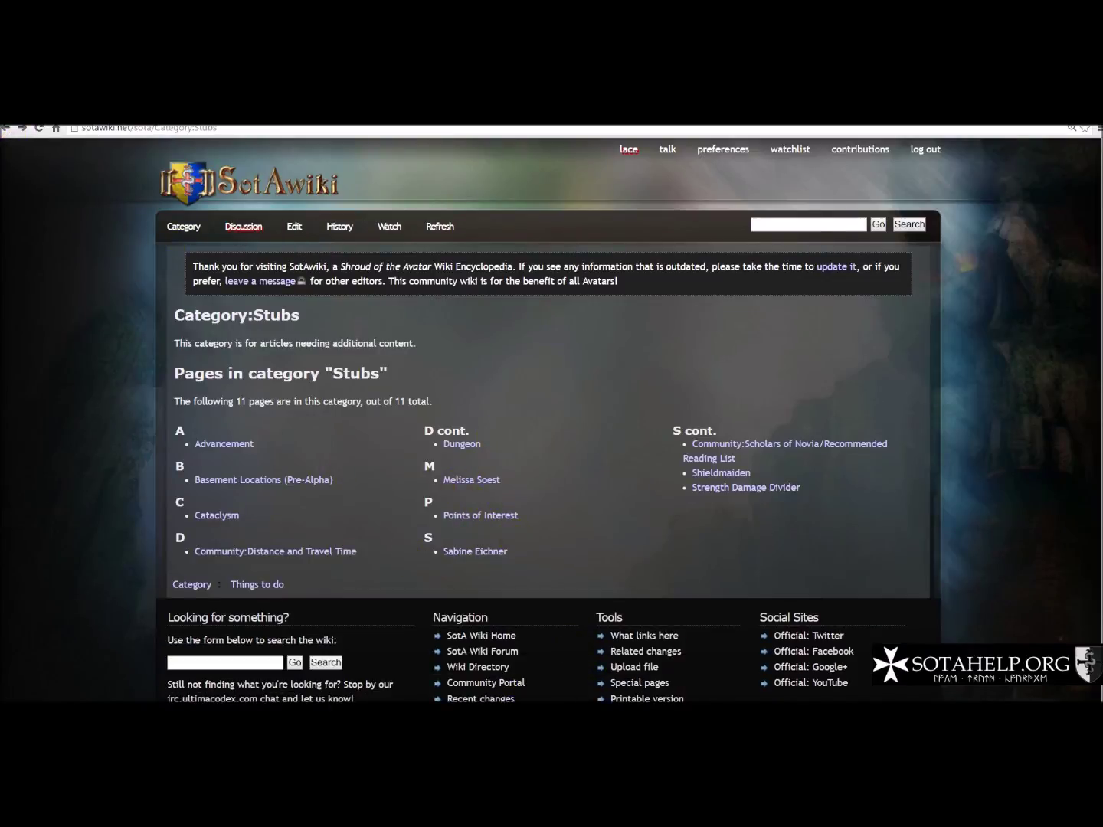
click(6, 132)
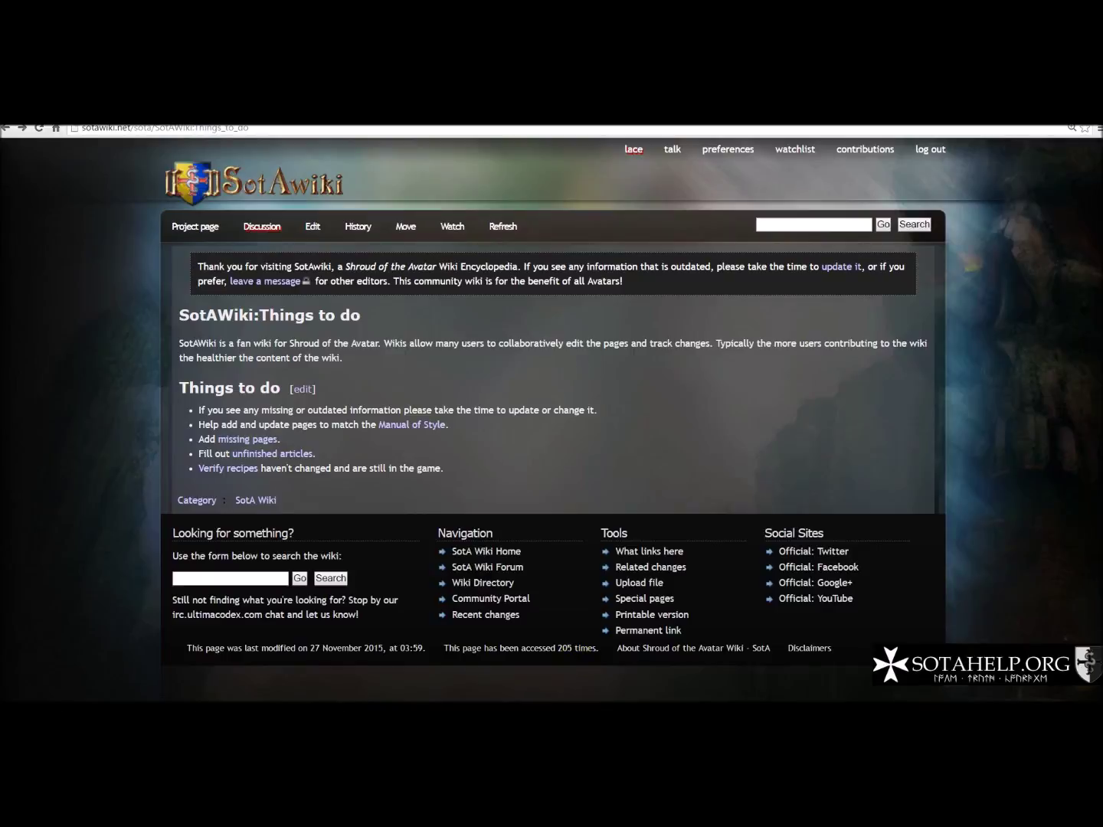
Open the Verify recipes page, examine its Lastseen, Removed and Needs verification sections, and return to Things to do.
click(228, 467)
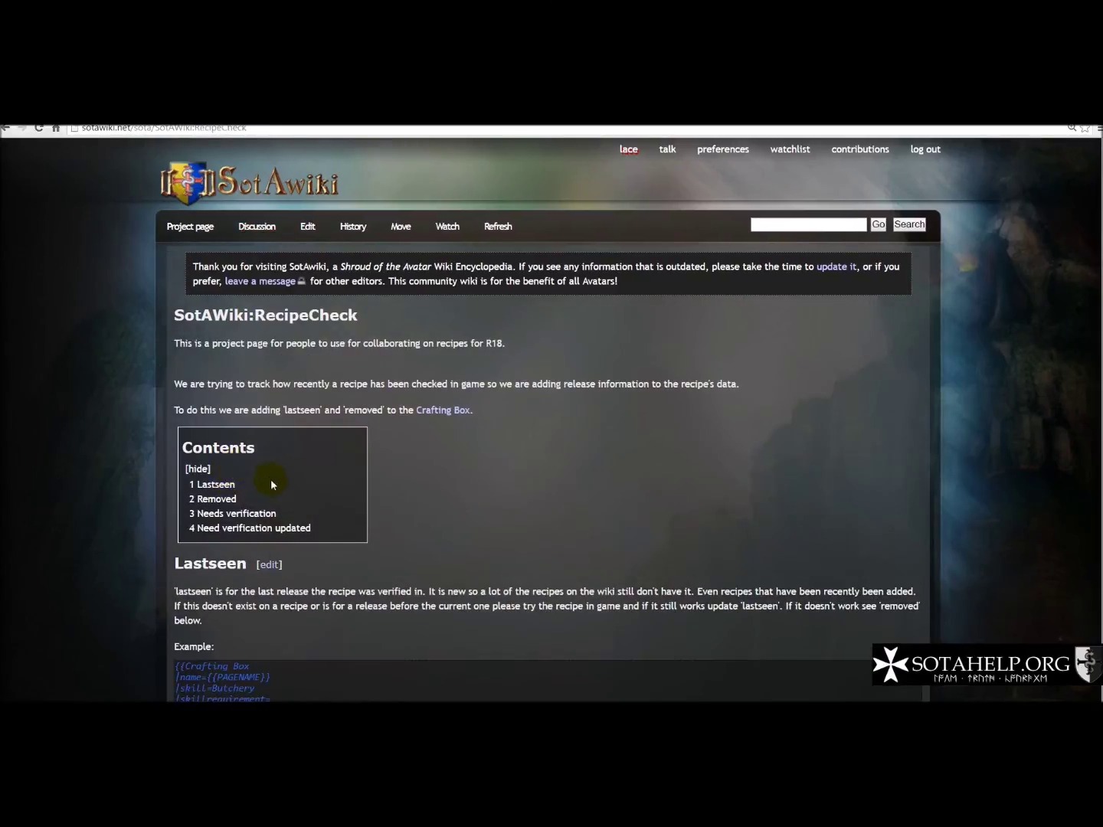
scroll(398, 459, down, 1)
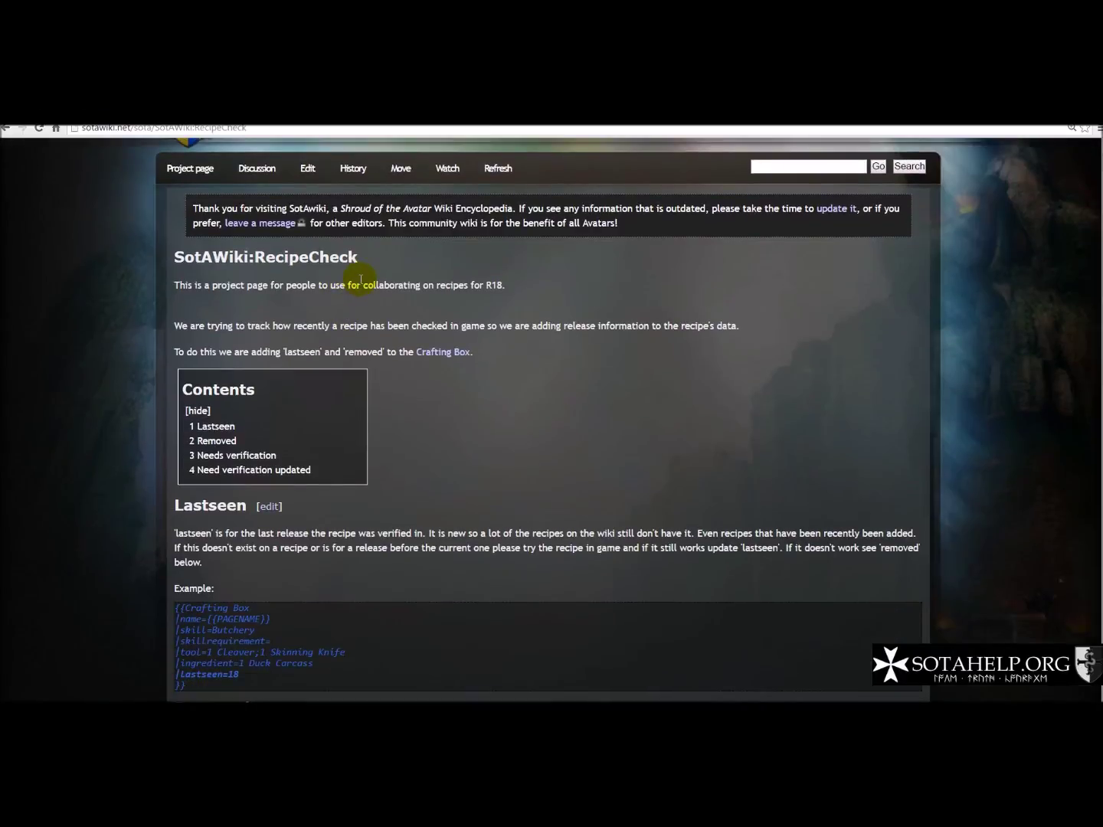
scroll(463, 301, down, 8)
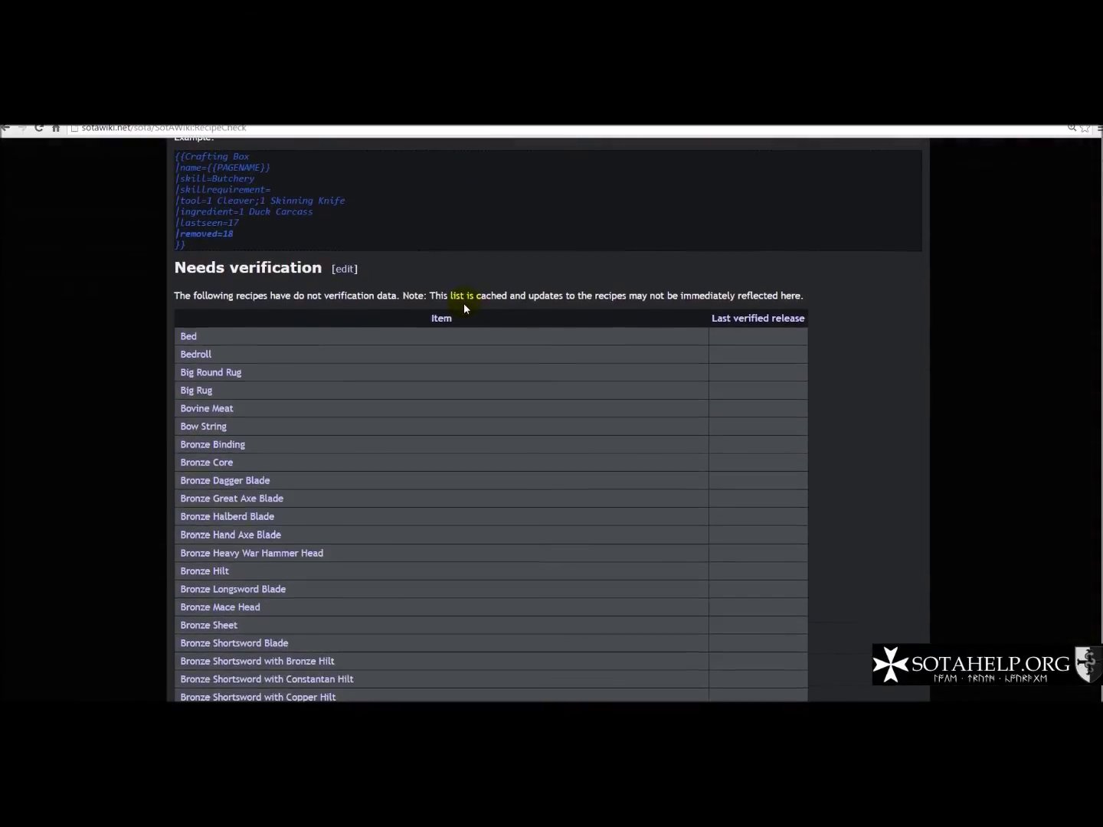
scroll(463, 302, down, 11)
scroll(498, 314, down, 10)
scroll(513, 322, up, 11)
scroll(513, 323, up, 15)
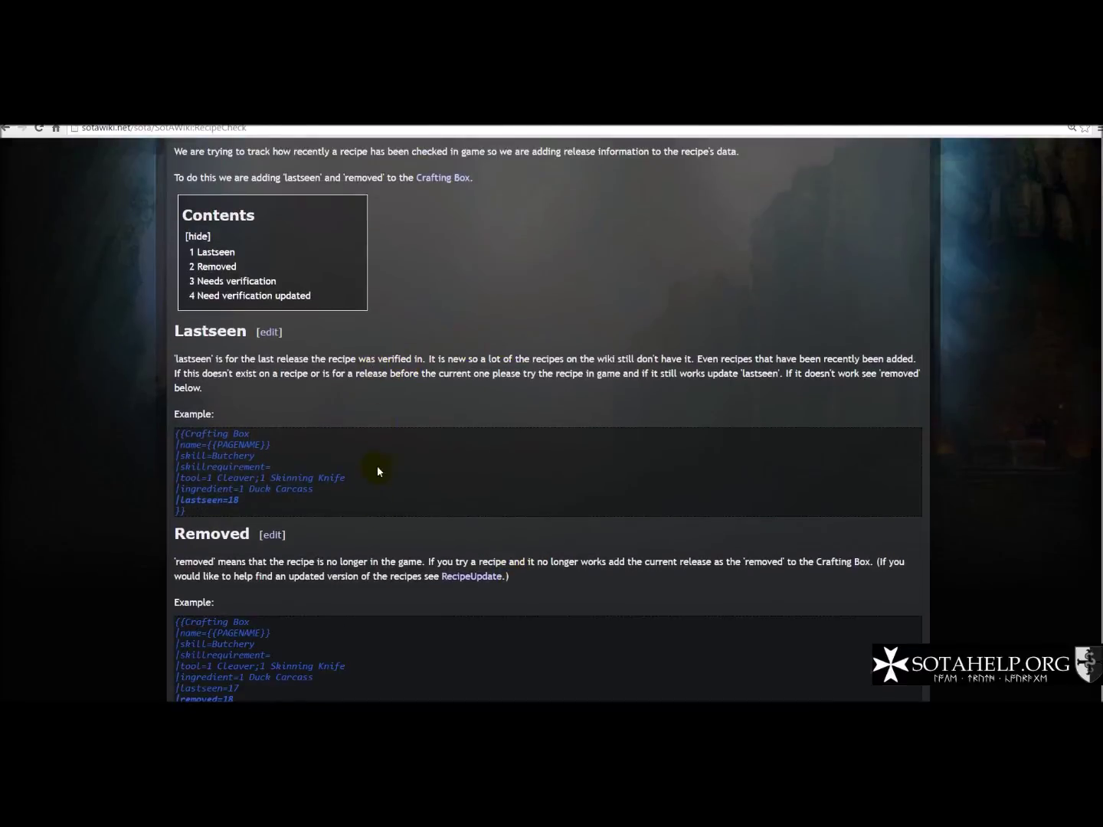
scroll(406, 502, down, 9)
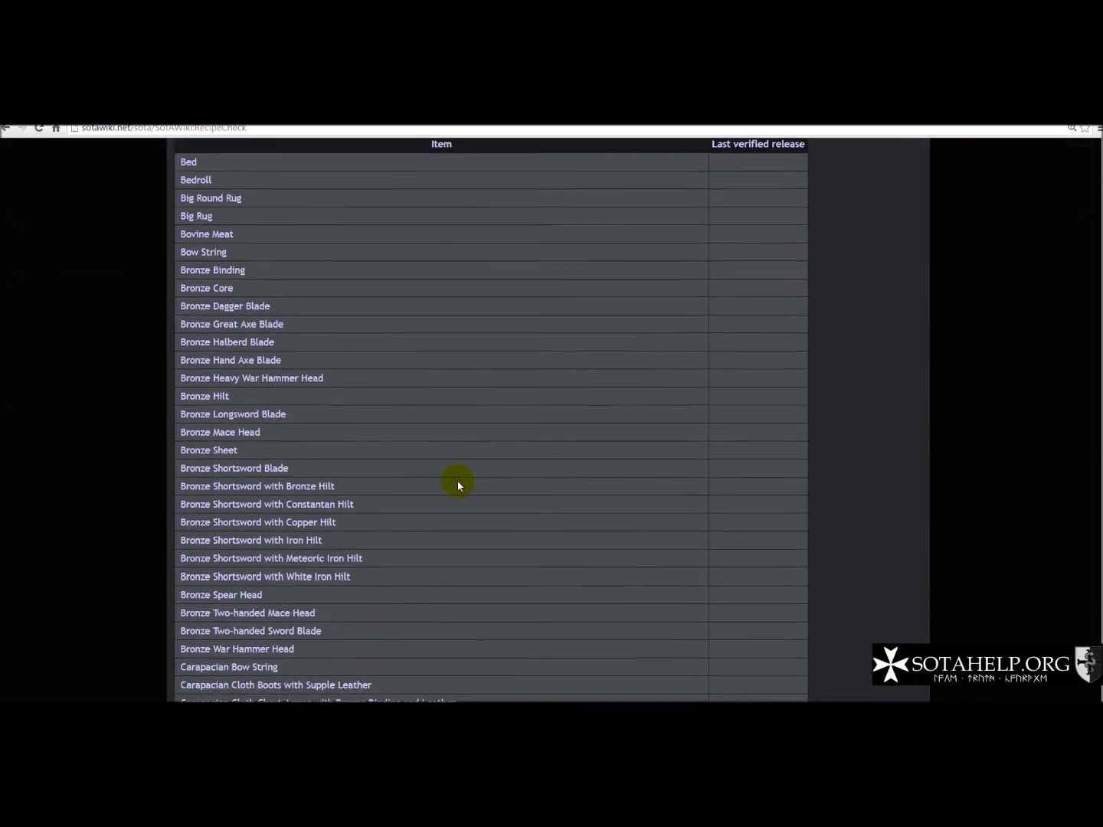
scroll(459, 487, down, 4)
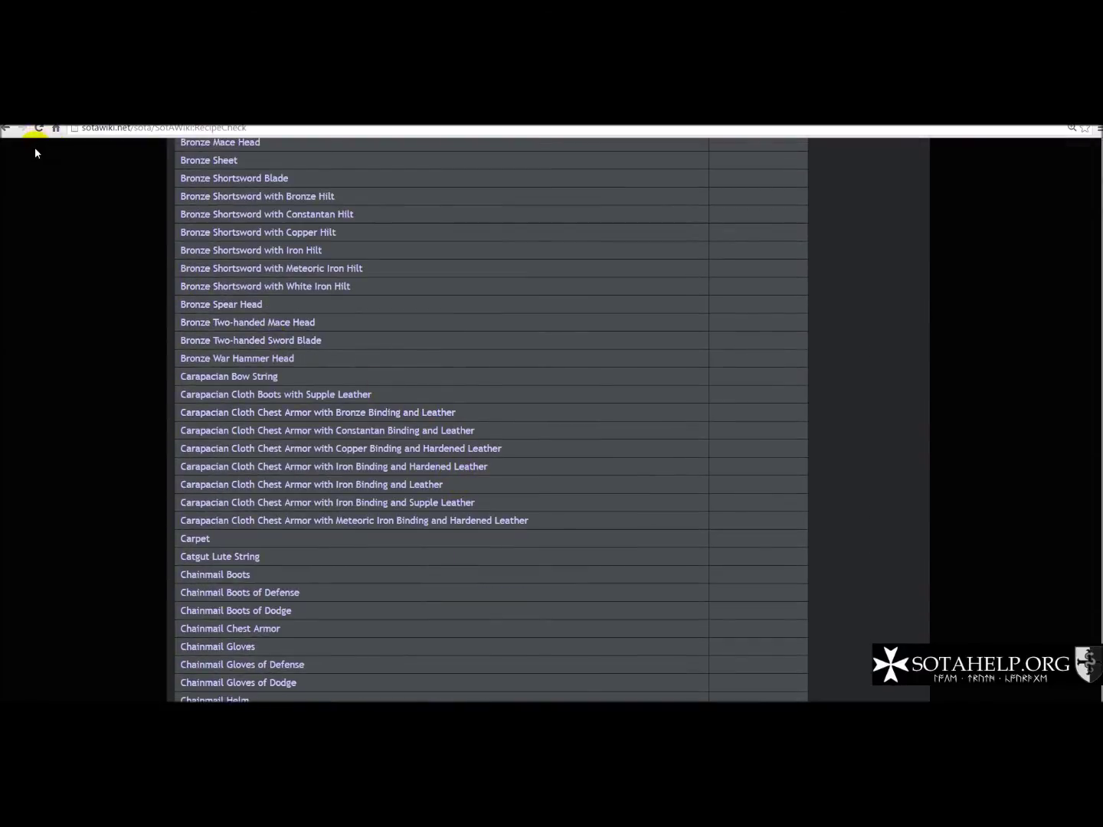
click(6, 128)
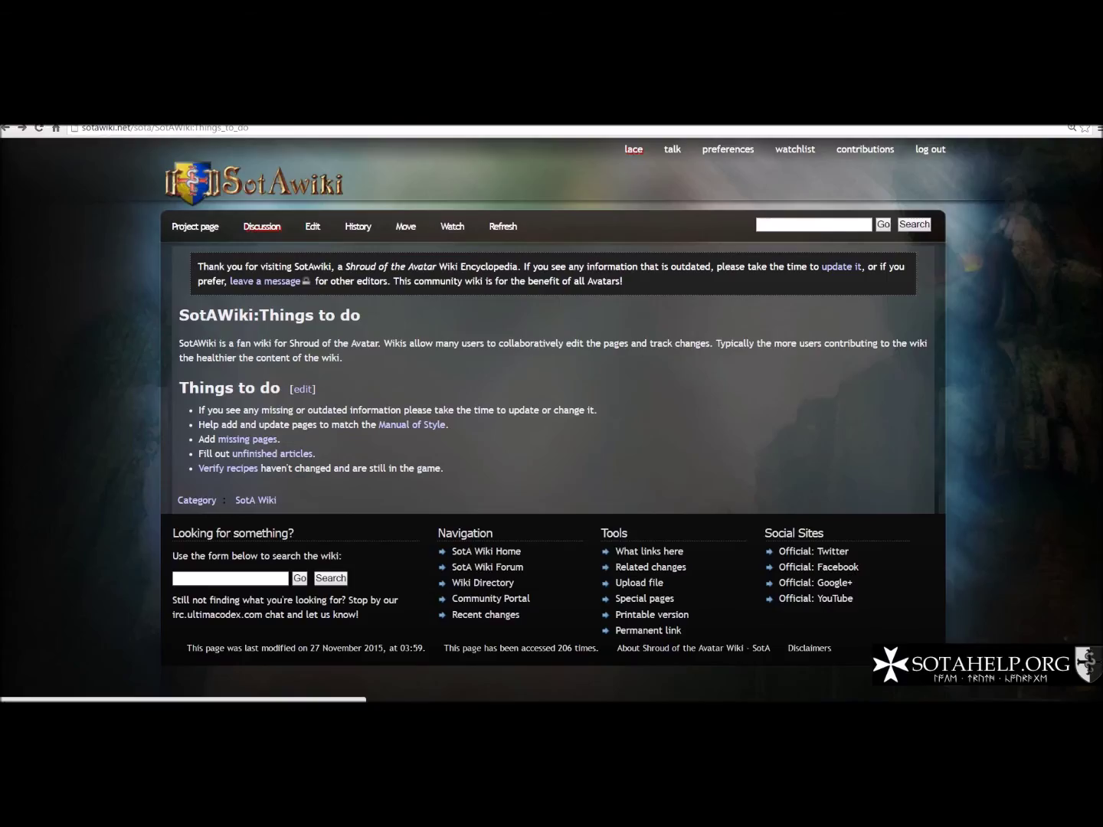